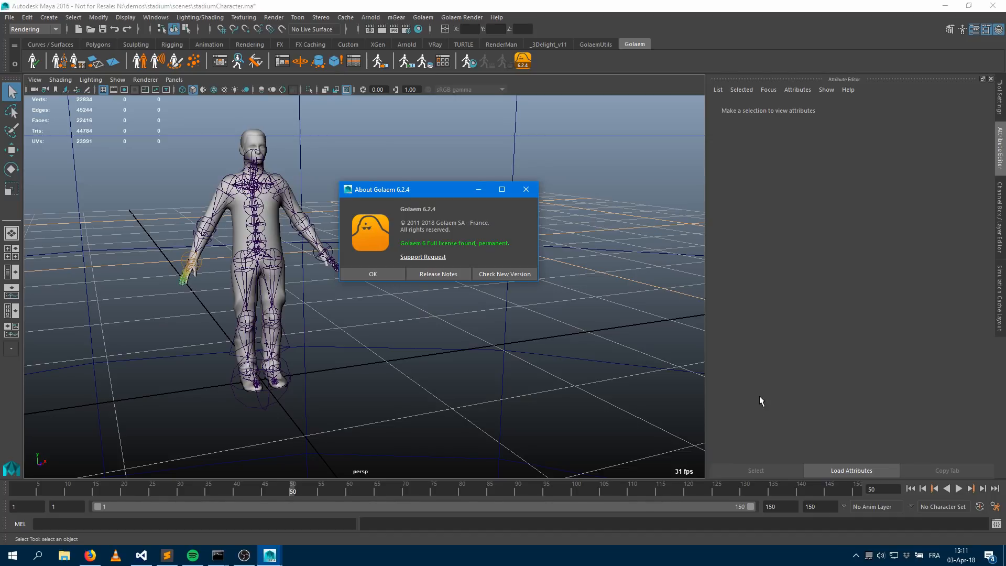
# Close the About Golaem dialog
pyautogui.click(361, 274)
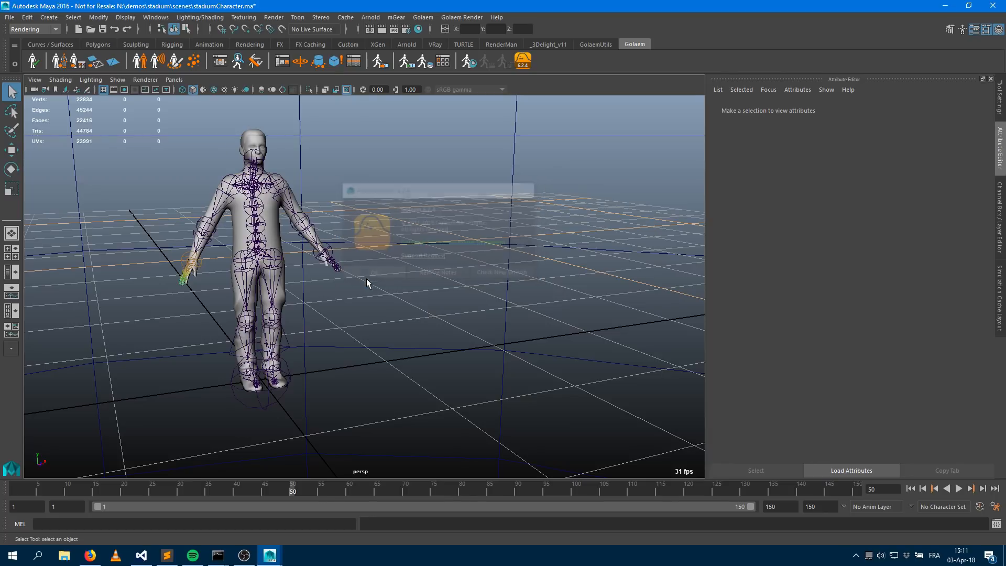
pyautogui.keyDown('alt'); pyautogui.moveTo(391, 278); pyautogui.dragTo(529, 299, button='middle'); pyautogui.keyUp('alt')
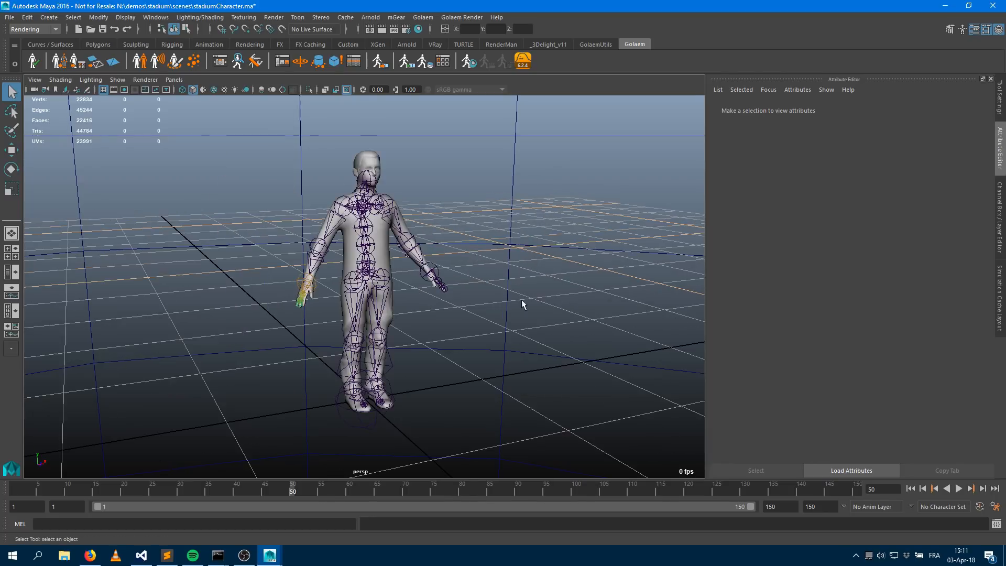
pyautogui.keyDown('alt'); pyautogui.moveTo(471, 300); pyautogui.dragTo(419, 298); pyautogui.keyUp('alt')
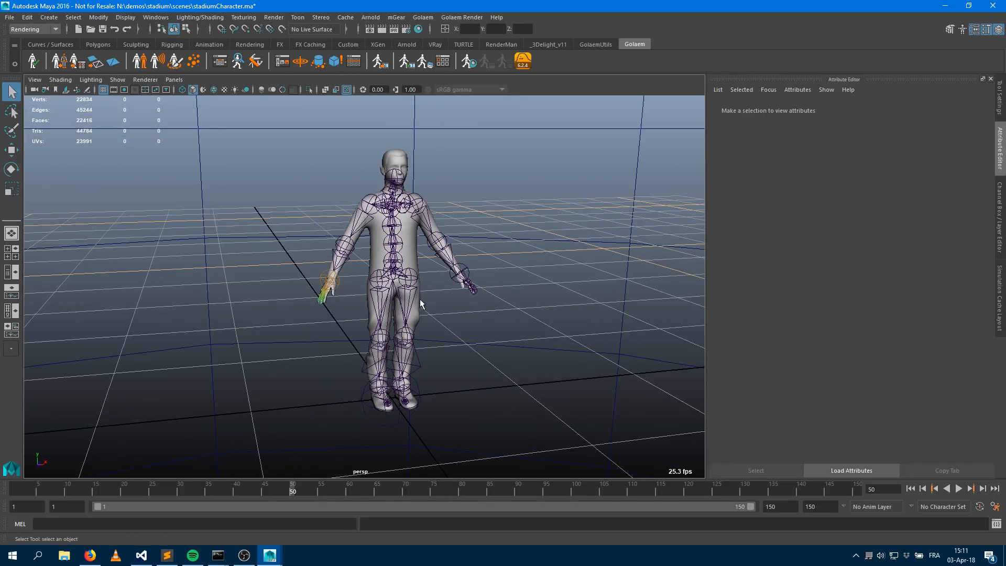
# Open the Outliner and expand MAN_foule_main, MAN_mesh and MAN_MD_parts to show the character's part hierarchy
pyautogui.hotkey('shift', 'o')
pyautogui.moveTo(507, 113); pyautogui.dragTo(594, 111)
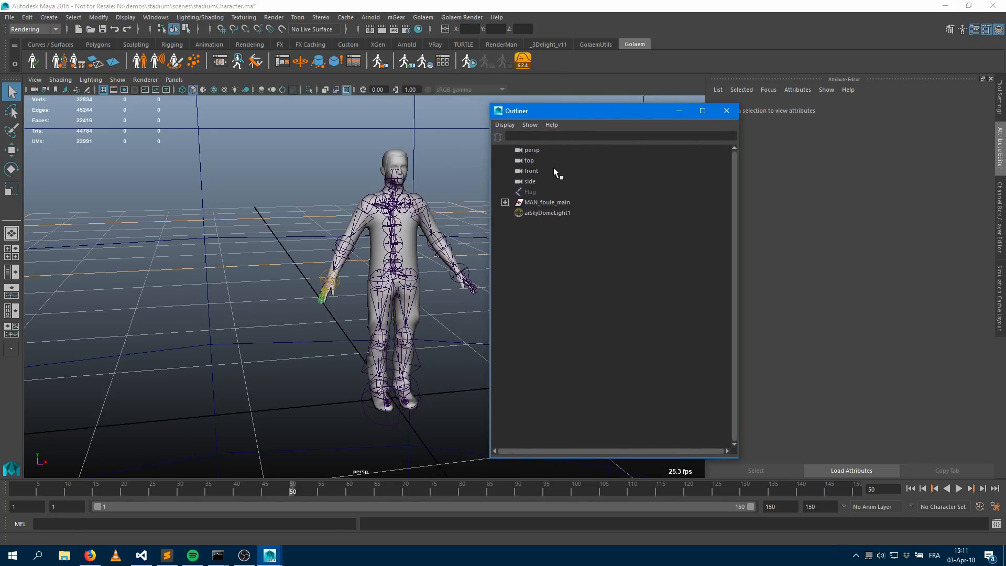
pyautogui.click(505, 202)
pyautogui.click(547, 214)
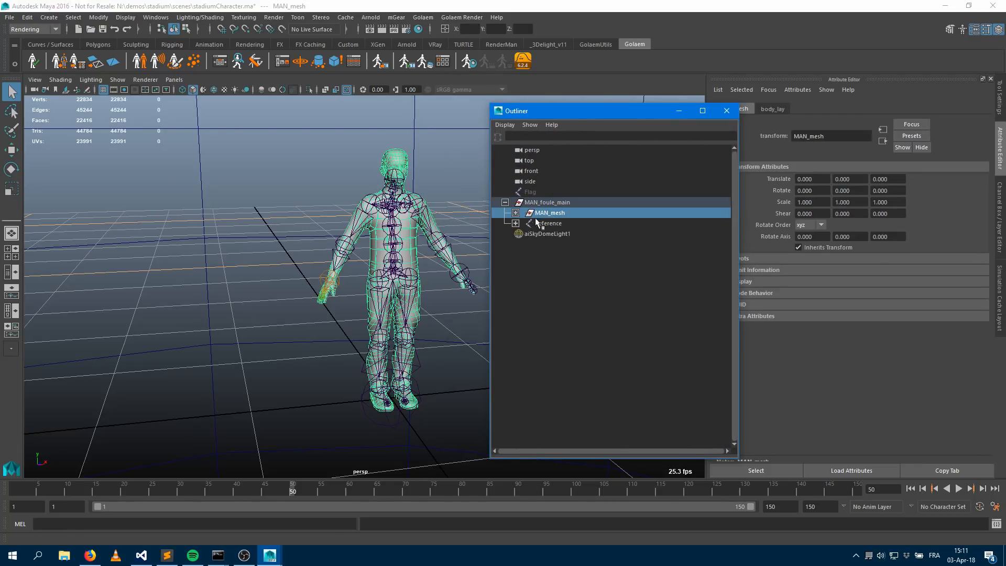
pyautogui.click(515, 213)
pyautogui.click(526, 224)
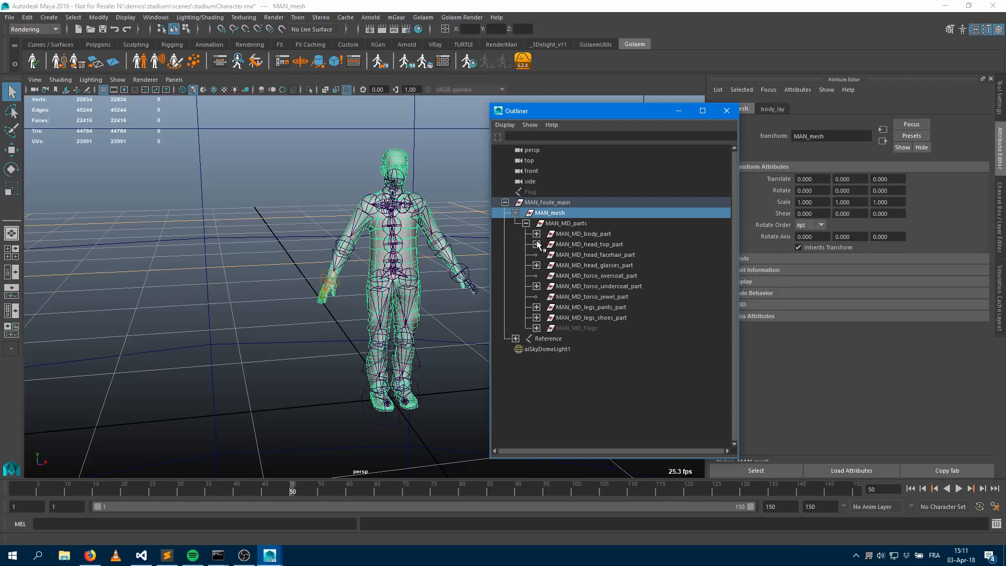
# Inspect the body, torso undercoat and leg pants parts, expanding them to select their t-shirt, sweatshirt and pants variants
pyautogui.click(577, 235)
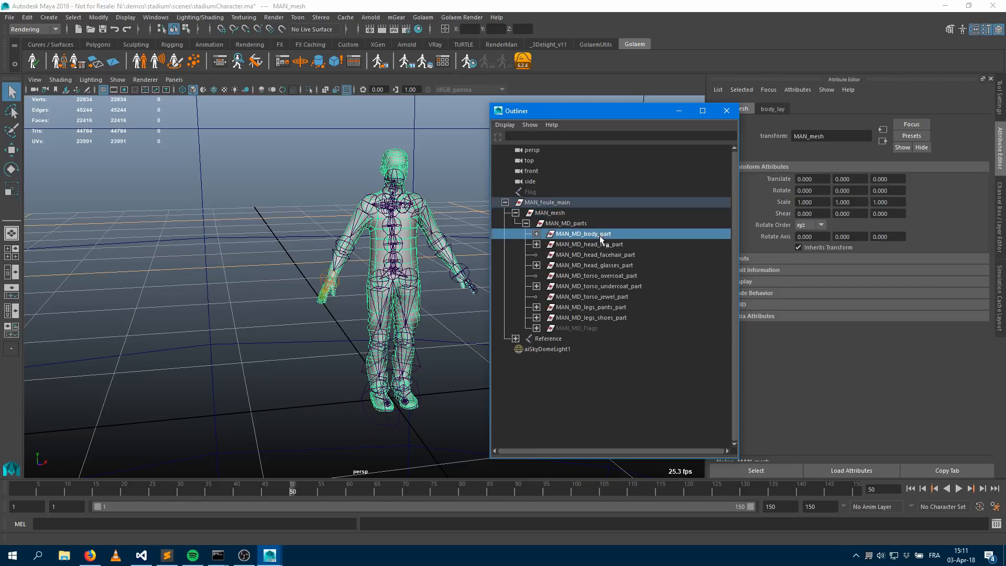
pyautogui.moveTo(608, 231); pyautogui.dragTo(545, 281, button='middle')
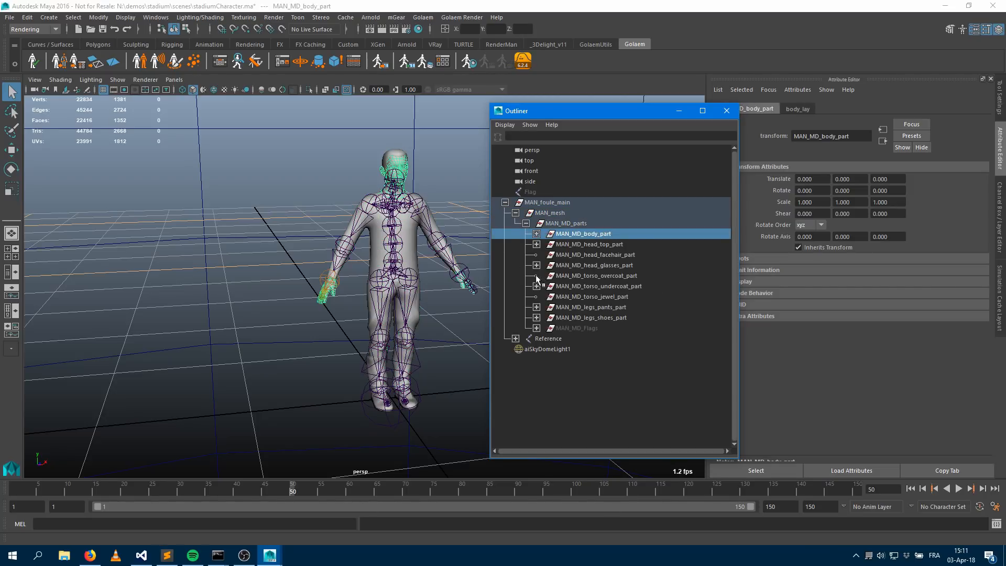
pyautogui.click(554, 288)
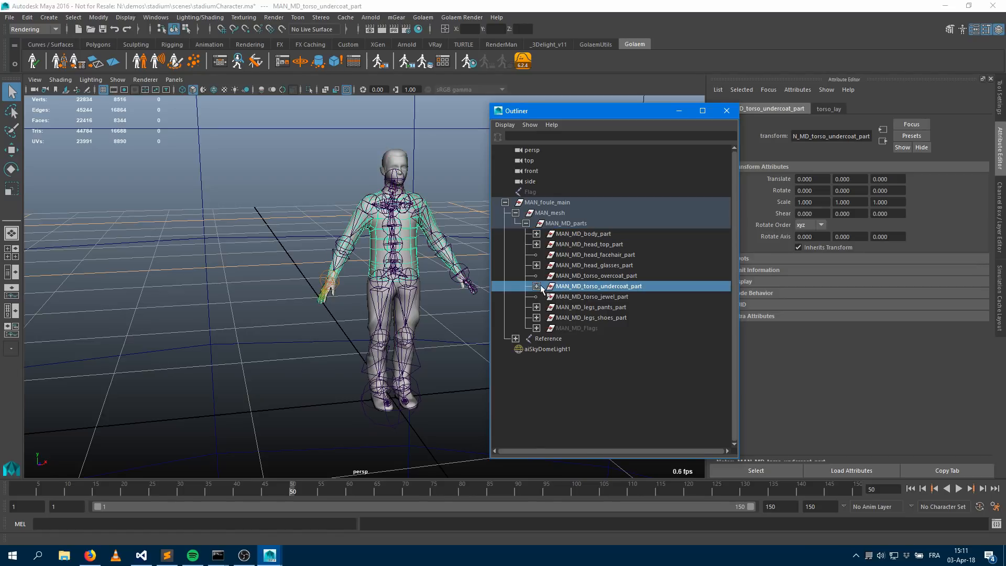
pyautogui.click(536, 287)
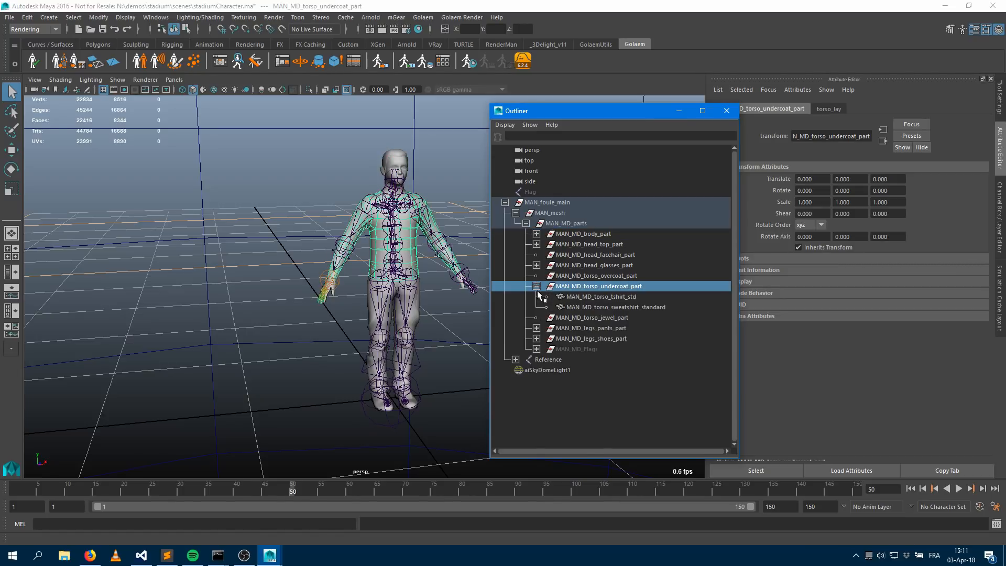
pyautogui.click(605, 296)
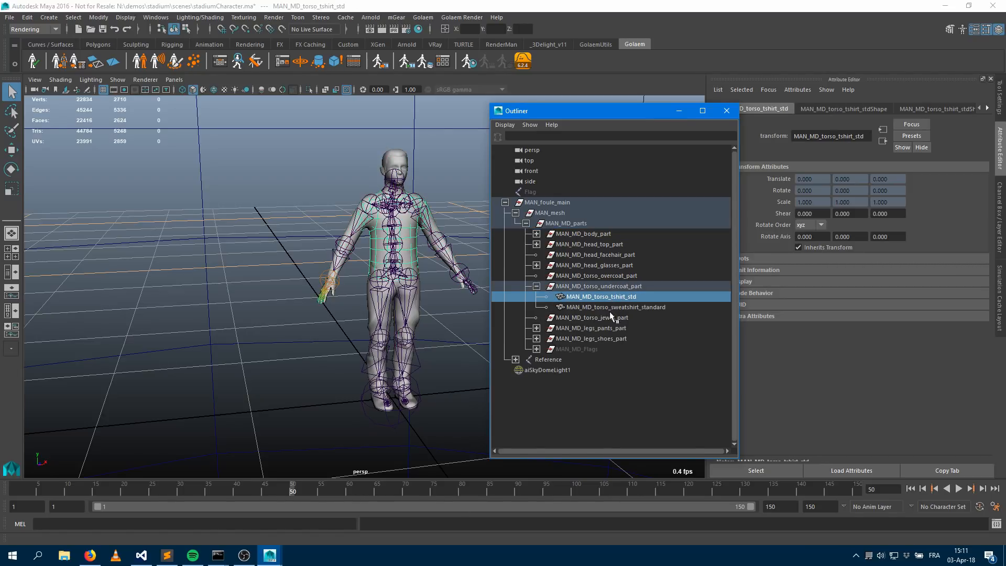
pyautogui.click(615, 308)
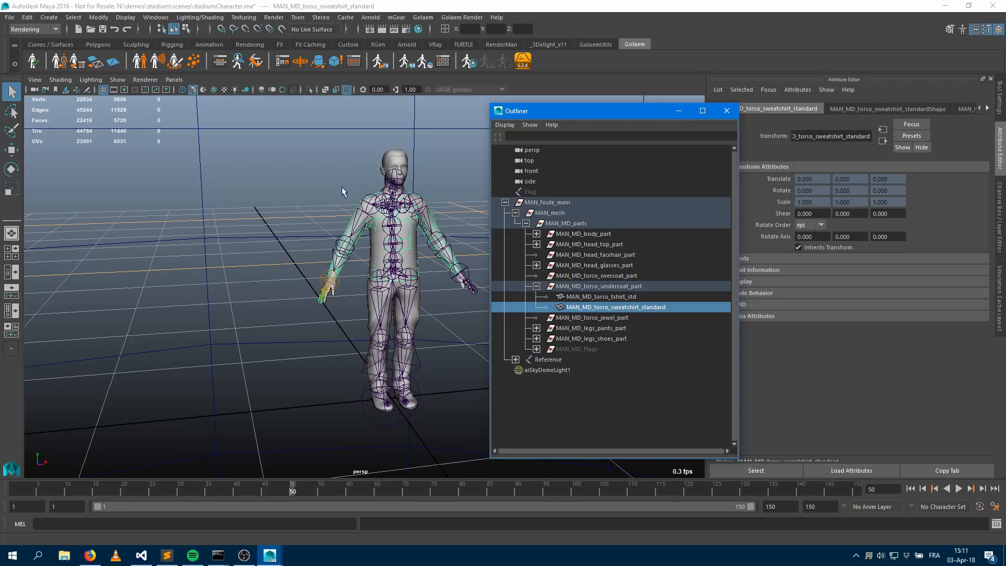
pyautogui.click(591, 328)
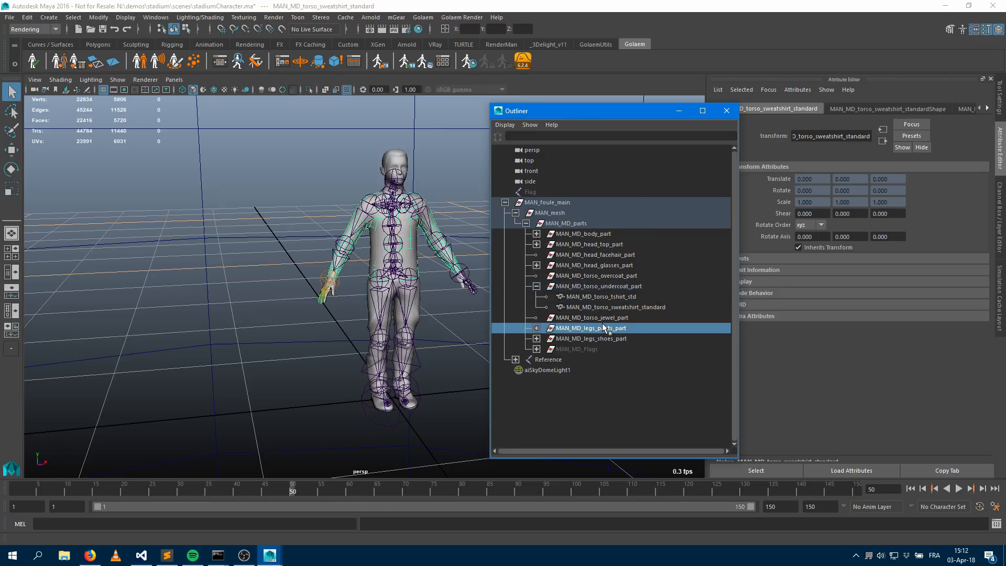
pyautogui.click(537, 328)
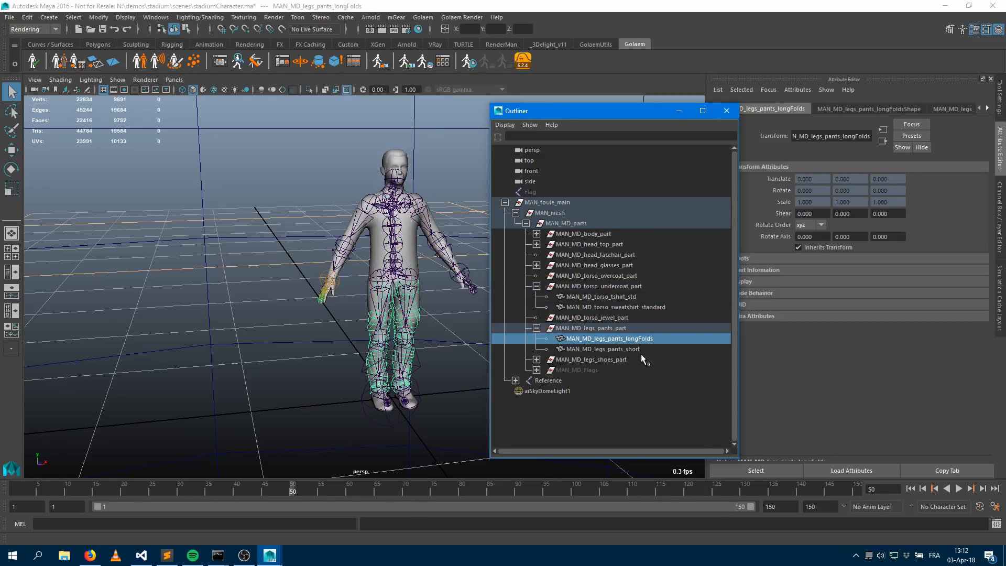
pyautogui.click(631, 349)
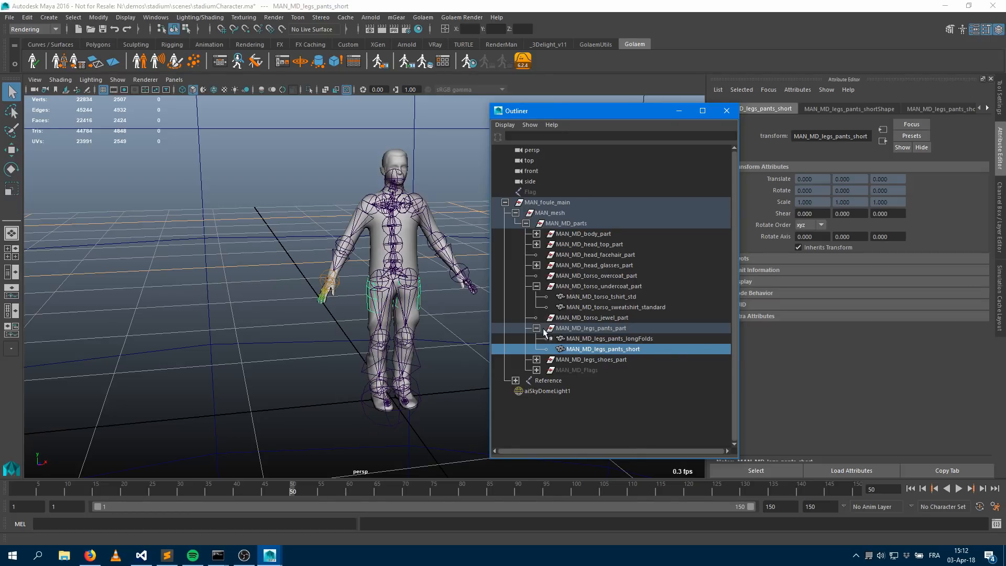
# Expand the Reference skeleton and select its Hips, LeftUpLeg, RightUpLeg and Spine joints to inspect them
pyautogui.click(546, 381)
pyautogui.click(516, 381)
pyautogui.click(526, 390)
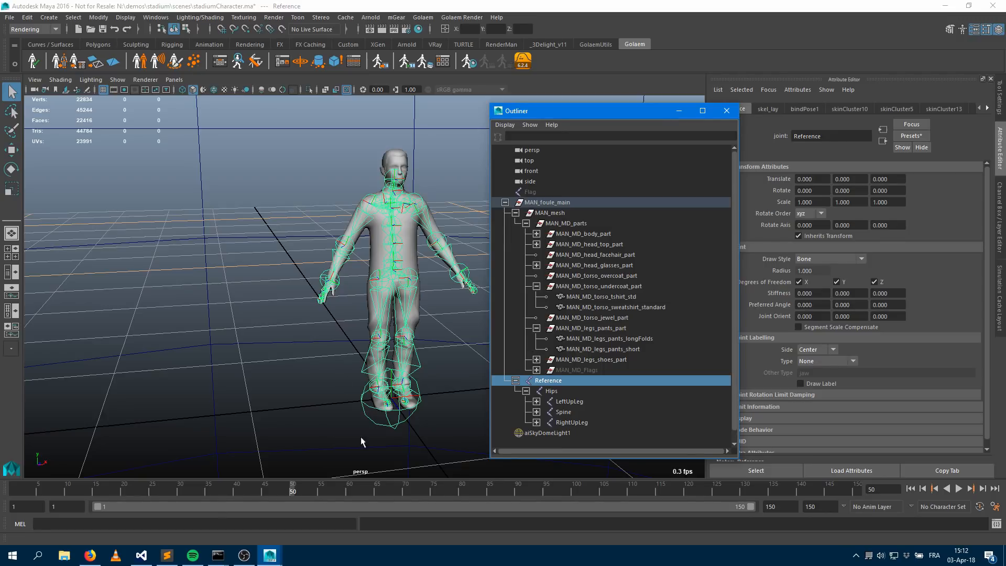
pyautogui.click(553, 394)
pyautogui.click(567, 404)
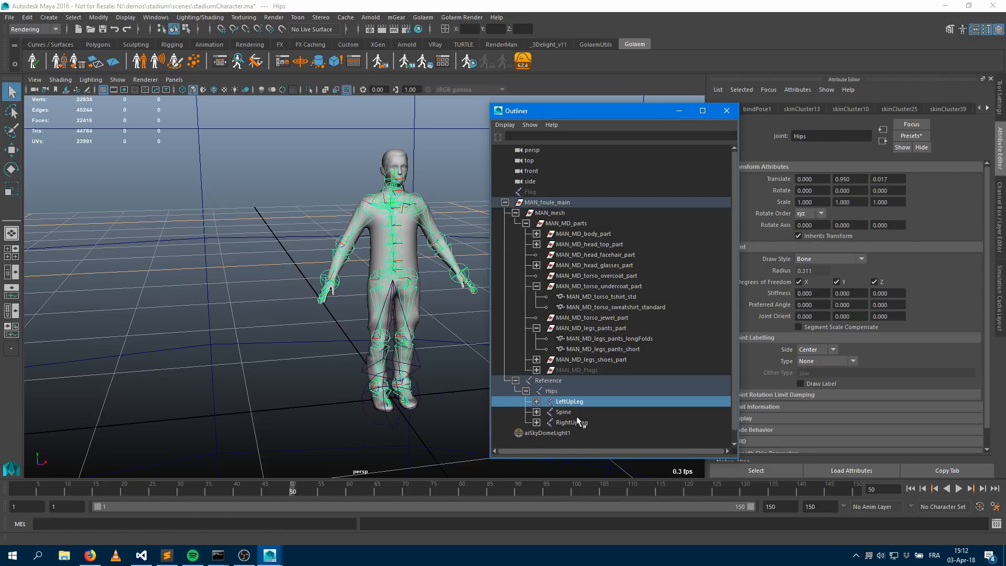
pyautogui.click(574, 423)
pyautogui.click(565, 414)
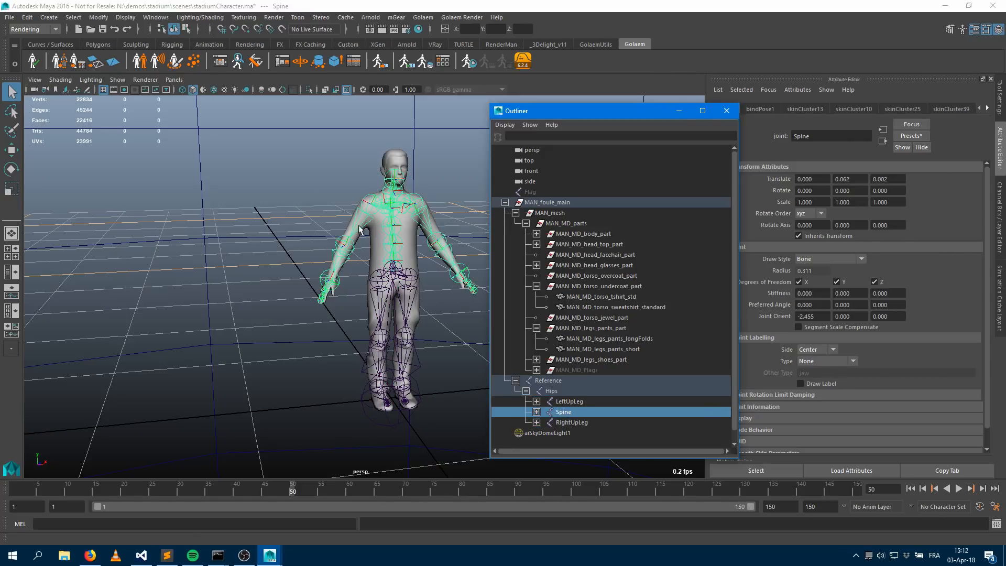
# Move and scale the Reference root joint, then undo the transforms
pyautogui.scroll(2, 456, 264)
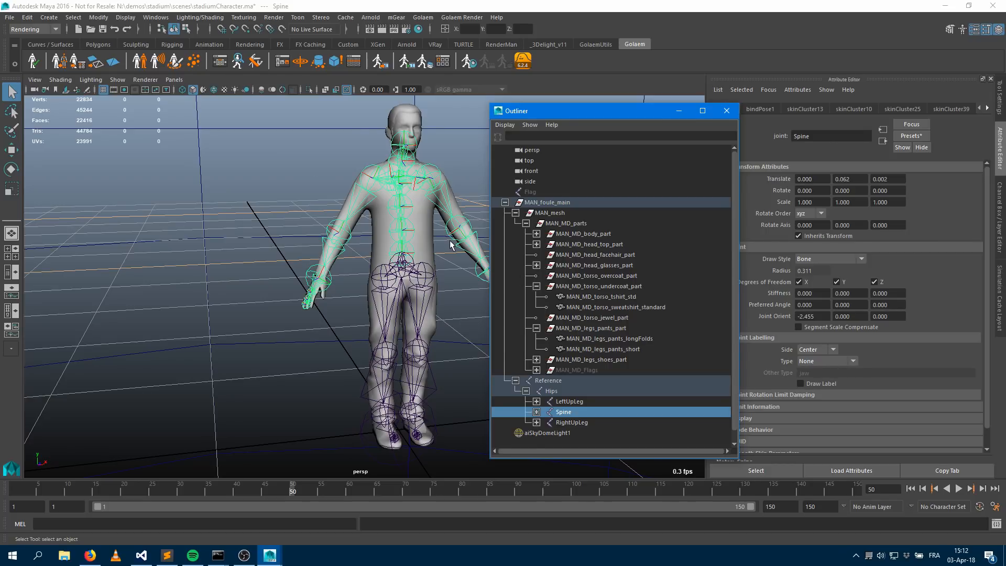
pyautogui.click(547, 381)
pyautogui.press('w')
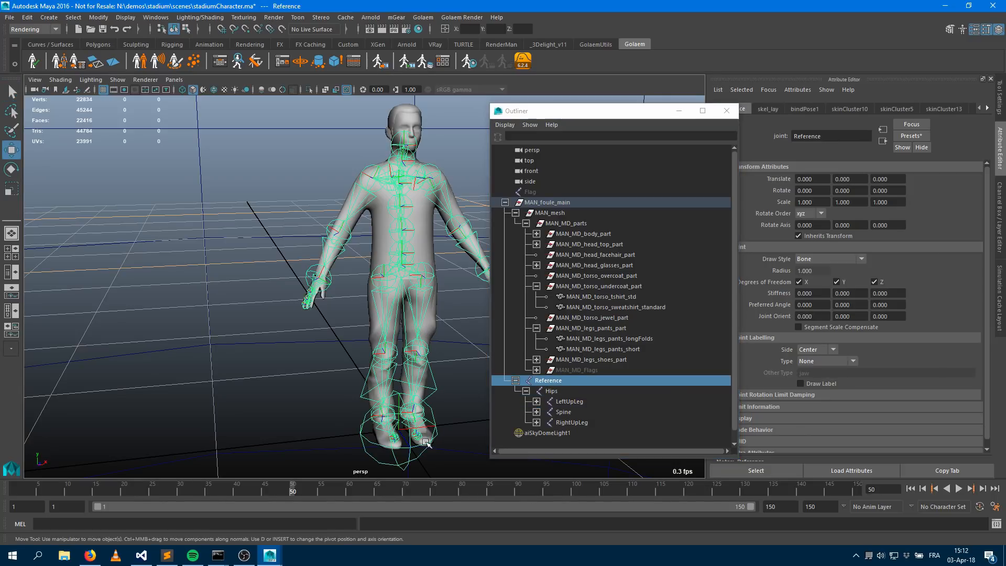
pyautogui.moveTo(424, 429)
pyautogui.mouseDown()
pyautogui.moveTo(304, 433)
pyautogui.moveTo(416, 427)
pyautogui.moveTo(354, 431)
pyautogui.moveTo(306, 415)
pyautogui.moveTo(411, 425)
pyautogui.mouseUp()
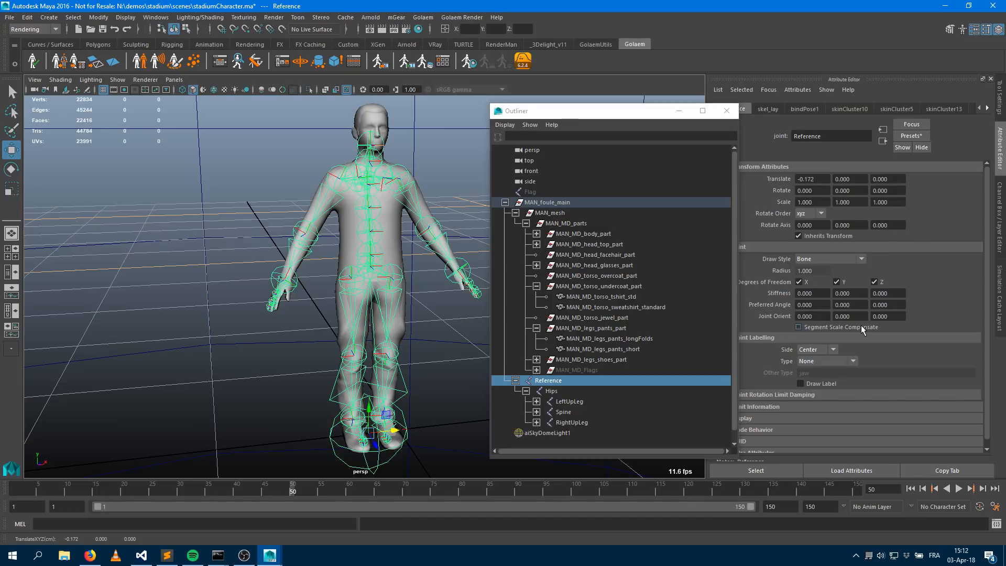
pyautogui.press('r')
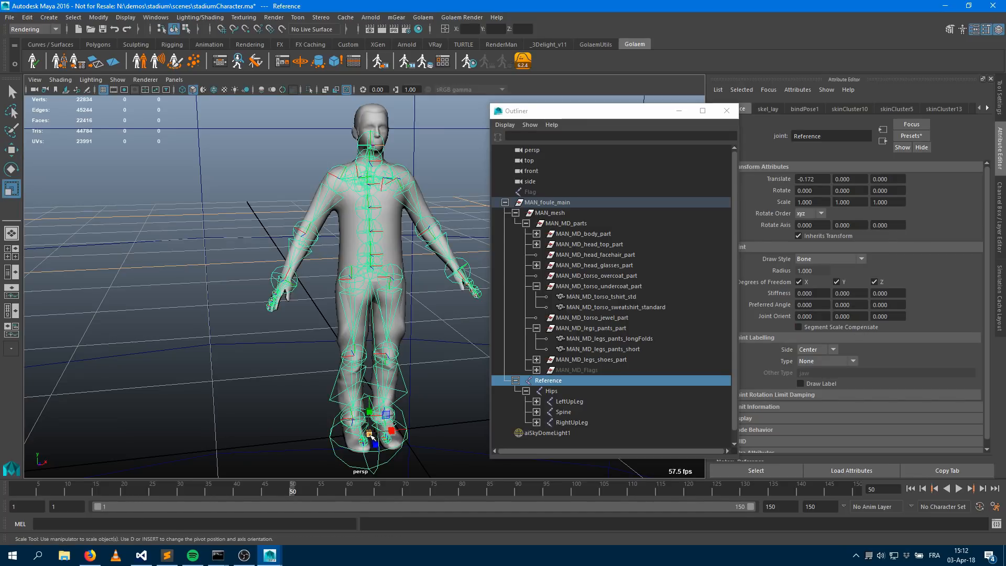
pyautogui.moveTo(369, 435); pyautogui.dragTo(473, 406)
pyautogui.hotkey('ctrl', 'z')
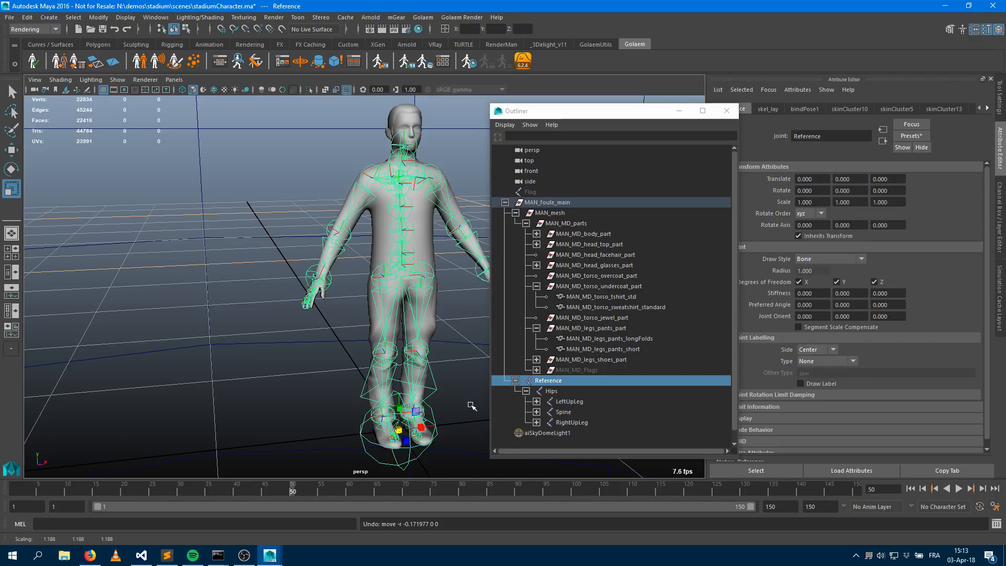
# With the Reference joint selected, open the Golaem Character Maker window
pyautogui.click(542, 381)
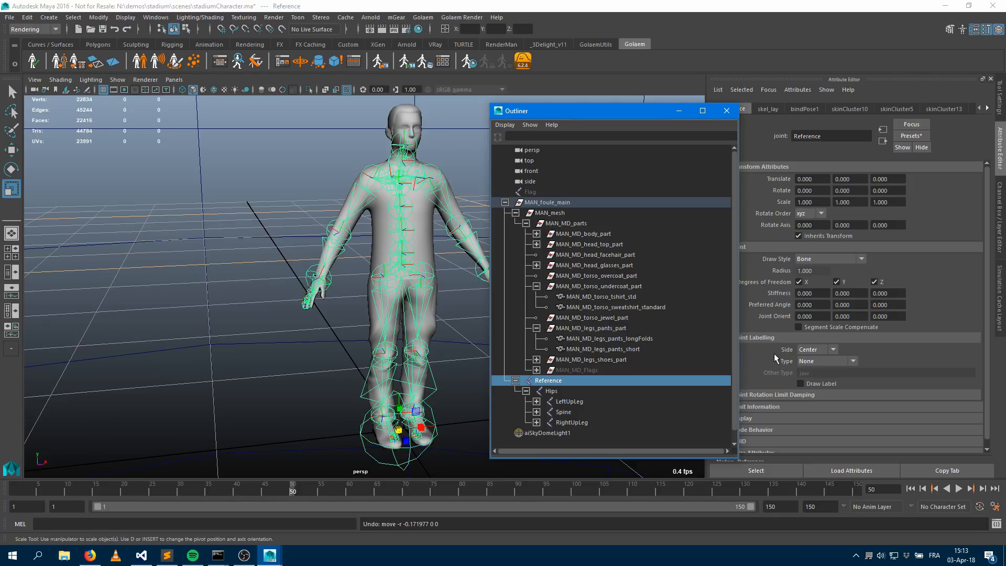
pyautogui.click(59, 62)
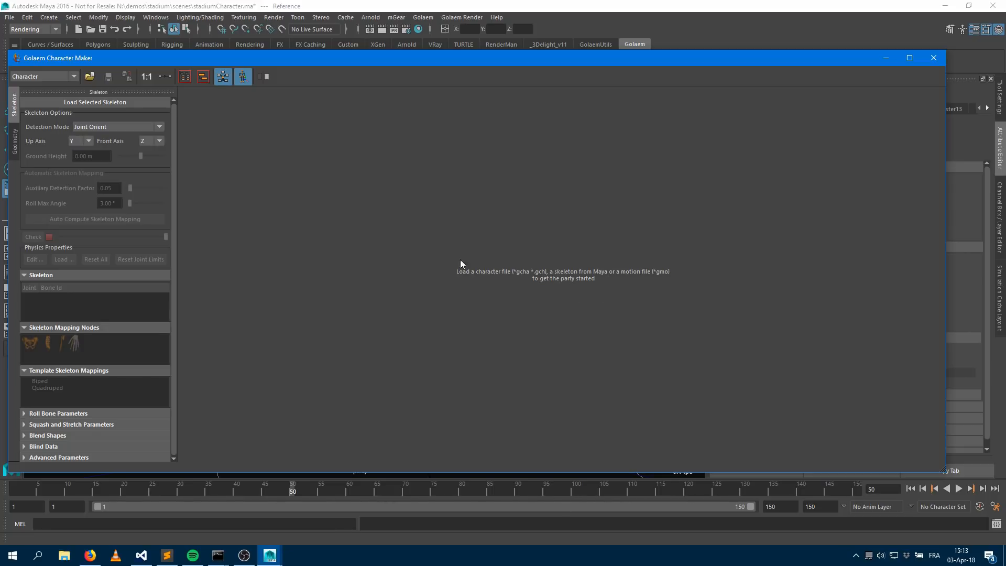
pyautogui.moveTo(796, 65); pyautogui.dragTo(781, 339)
pyautogui.click(608, 119)
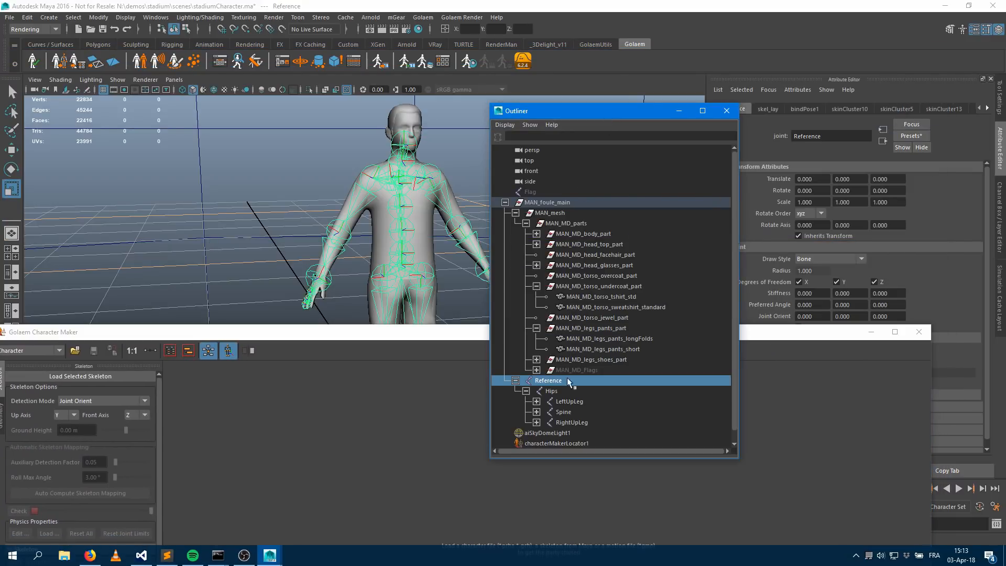
pyautogui.moveTo(396, 334); pyautogui.dragTo(475, 89)
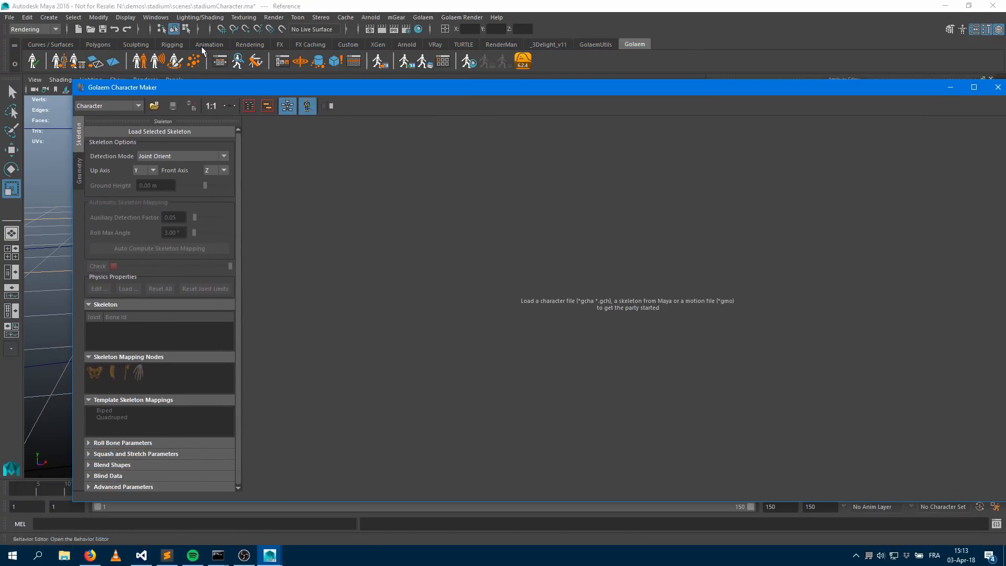
# Load the selected Reference skeleton into Character Maker and confirm the skeleton axes
pyautogui.click(152, 132)
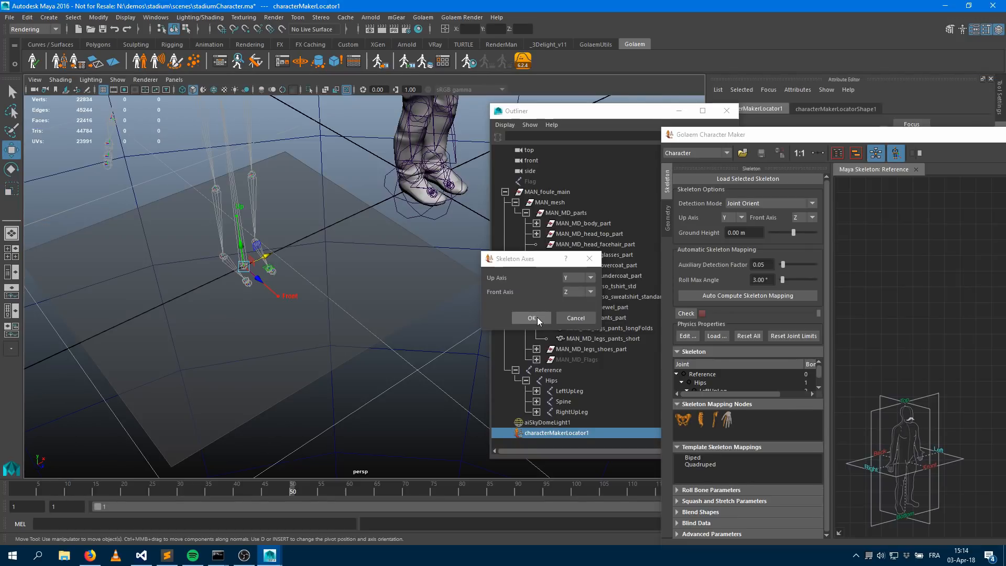
pyautogui.click(538, 316)
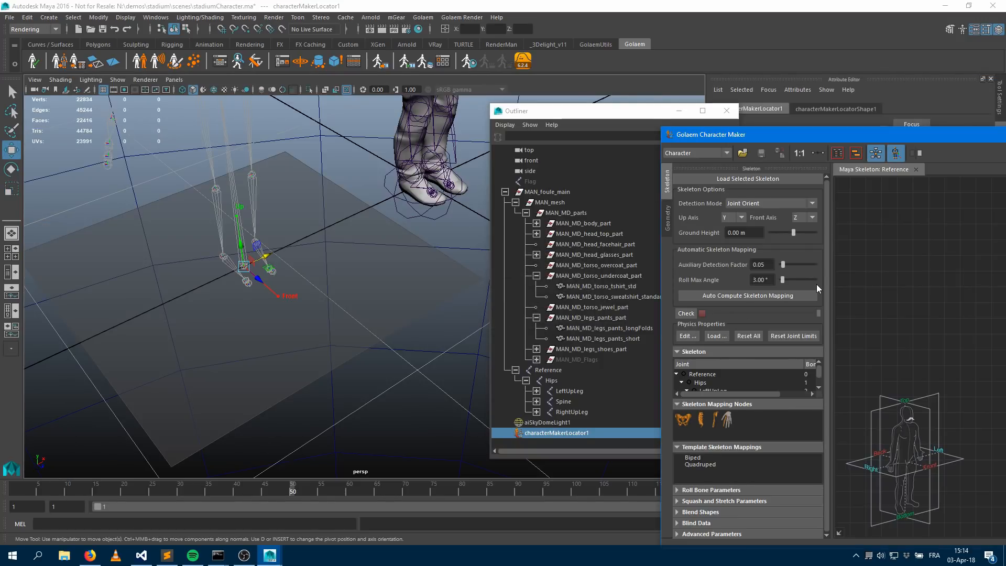
pyautogui.keyDown('alt'); pyautogui.moveTo(218, 267); pyautogui.dragTo(153, 264, button='right'); pyautogui.keyUp('alt')
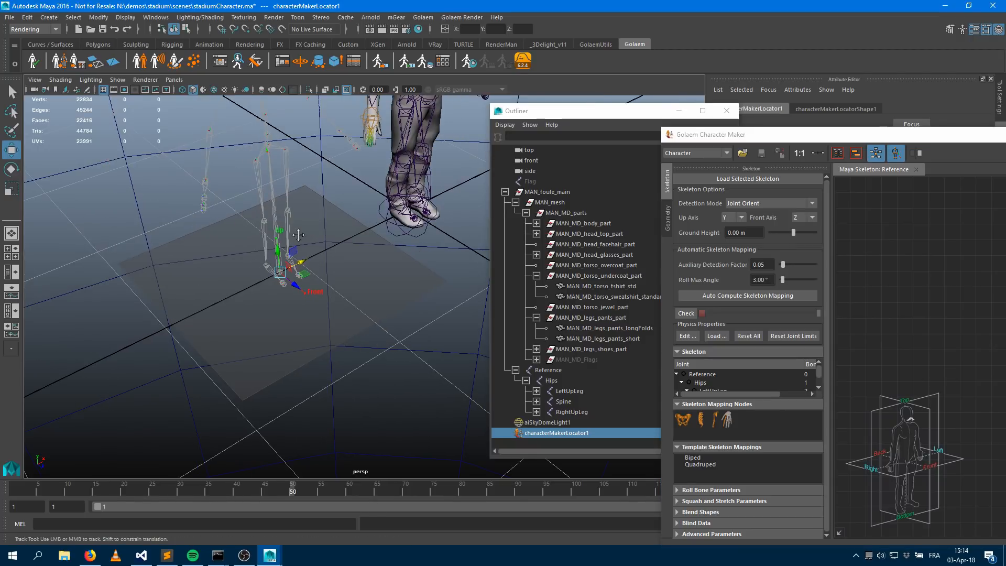
pyautogui.keyDown('alt'); pyautogui.moveTo(347, 218); pyautogui.dragTo(303, 312, button='middle'); pyautogui.keyUp('alt')
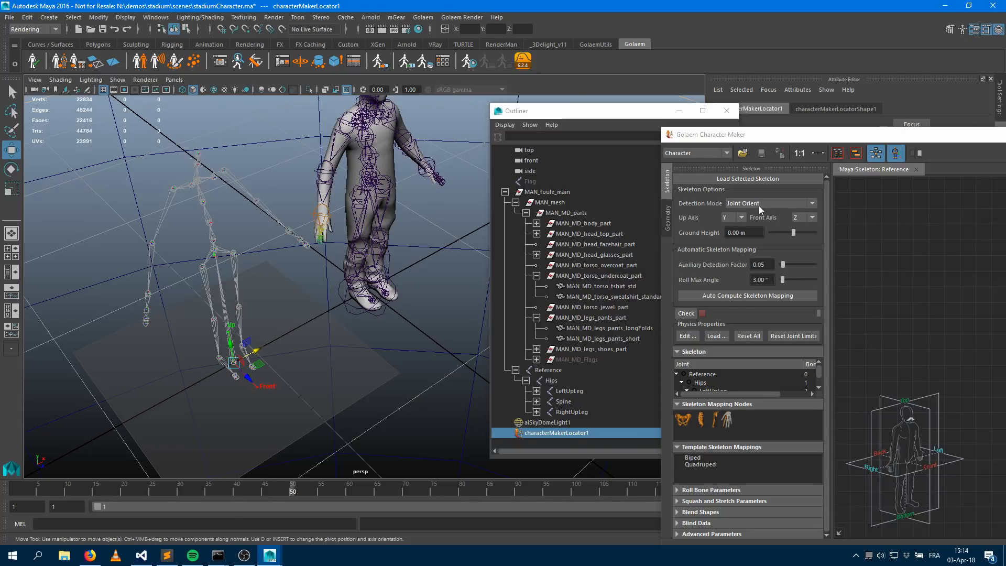
# Select the Reference joint and reposition the Character Maker window beside the Outliner
pyautogui.click(549, 370)
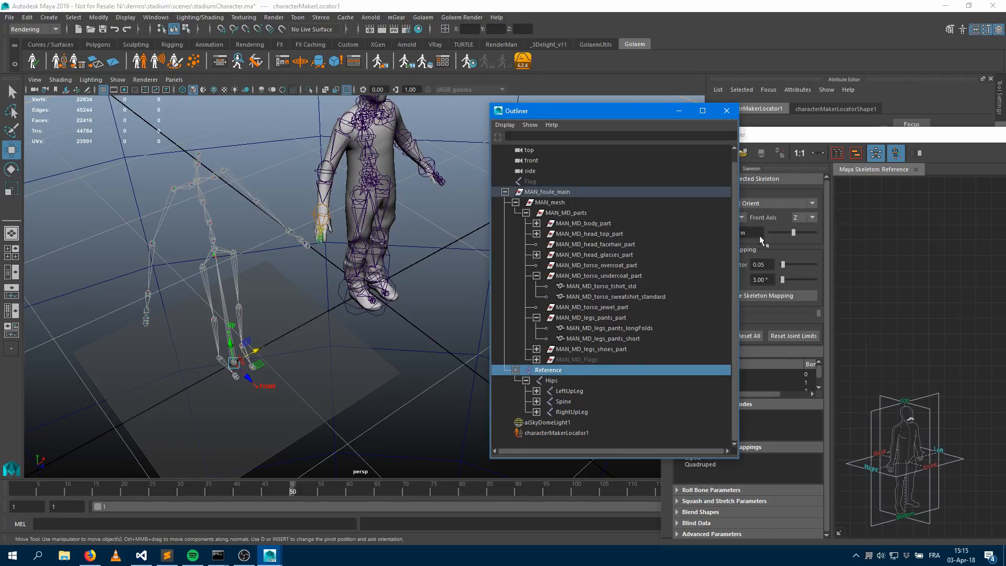
pyautogui.moveTo(813, 140); pyautogui.dragTo(343, 422)
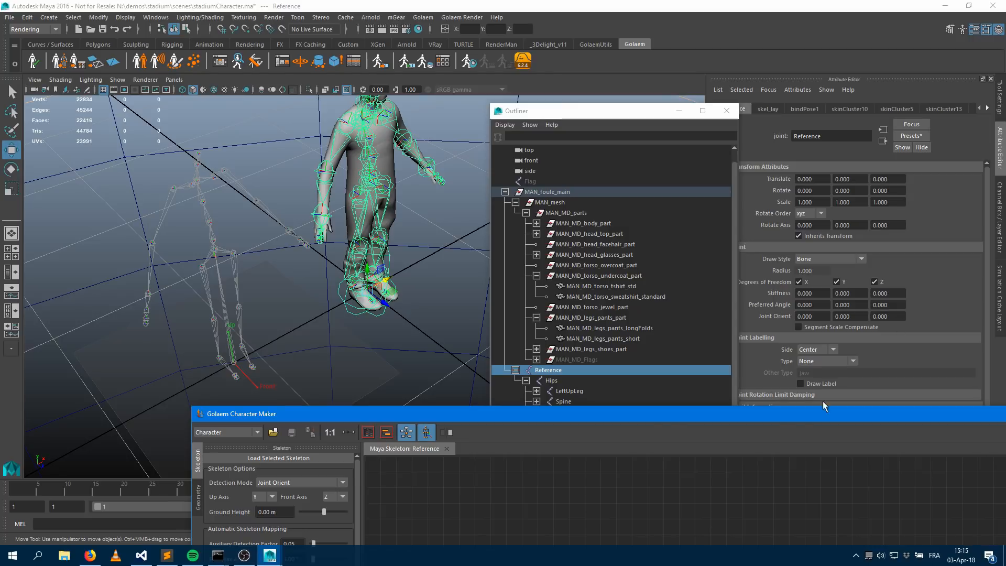
pyautogui.moveTo(659, 418); pyautogui.dragTo(807, 62)
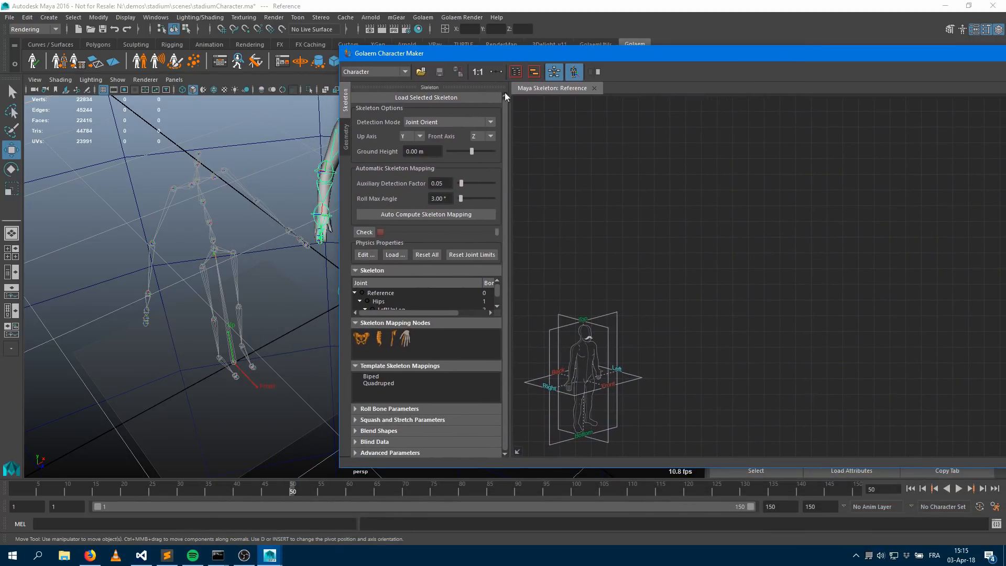
pyautogui.moveTo(458, 58); pyautogui.dragTo(737, 75)
# Try the Bind Pose and Current Values detection modes, returning the detection mode to Joint Orient
pyautogui.click(719, 138)
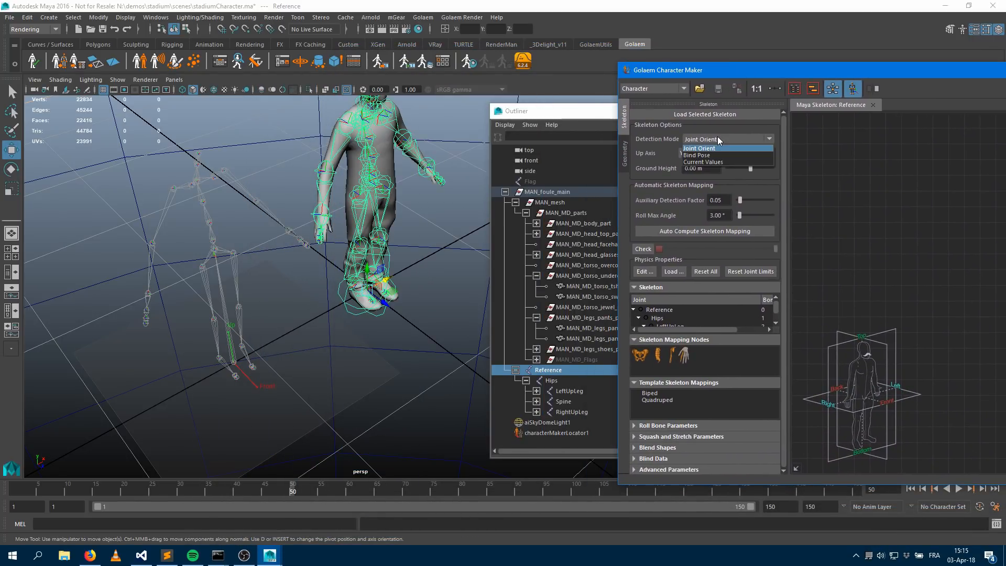
pyautogui.click(702, 156)
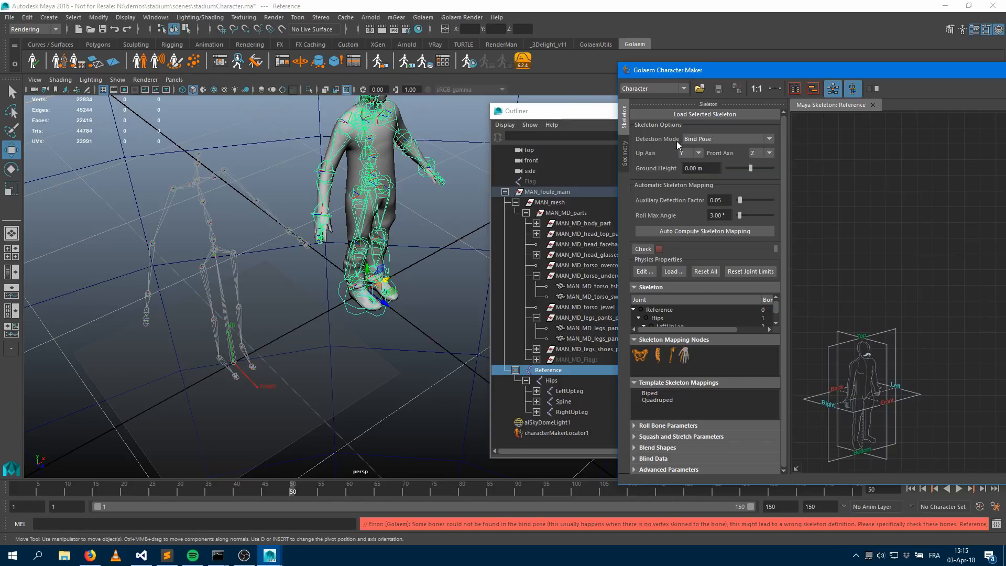
pyautogui.click(707, 141)
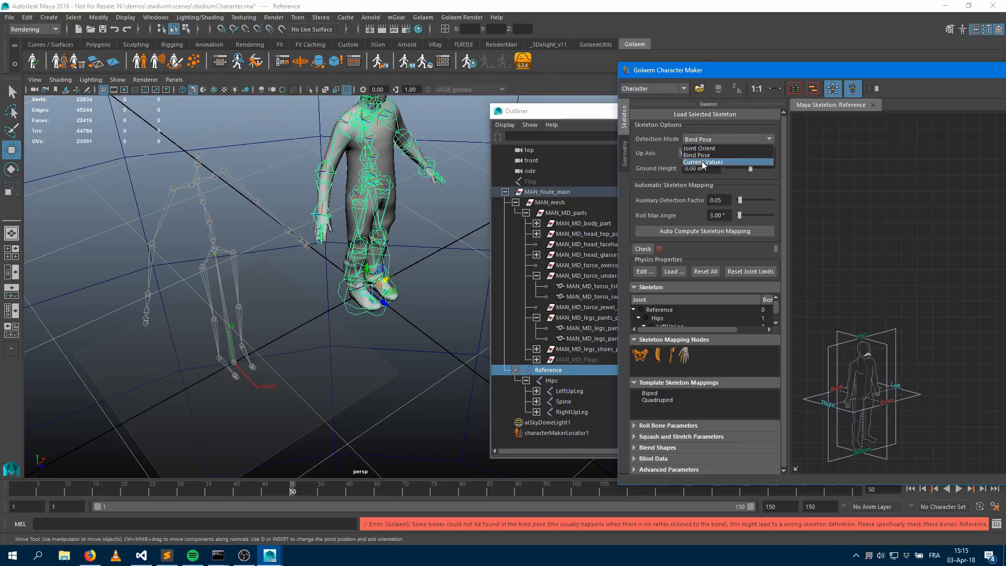
pyautogui.click(700, 155)
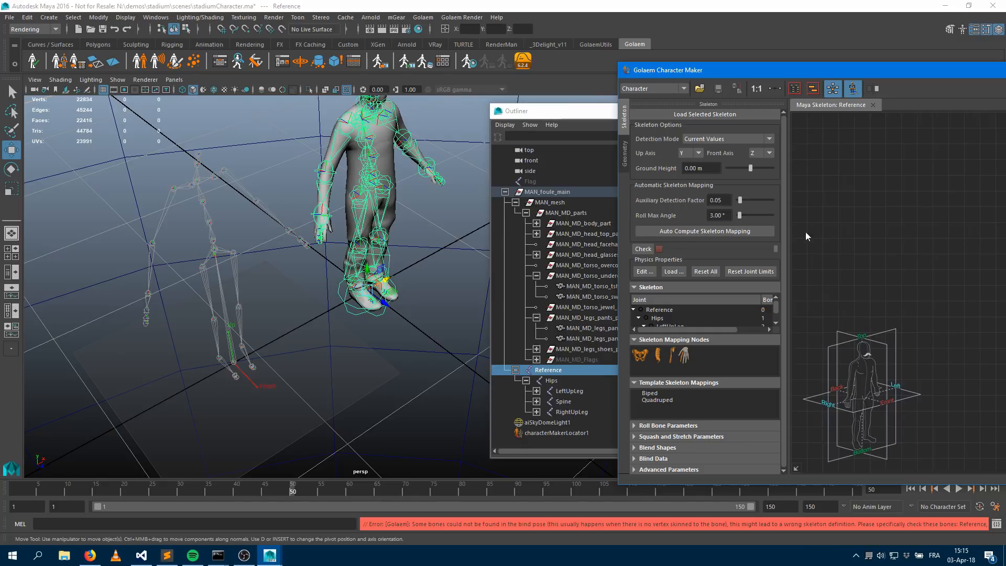
pyautogui.click(721, 138)
pyautogui.click(733, 163)
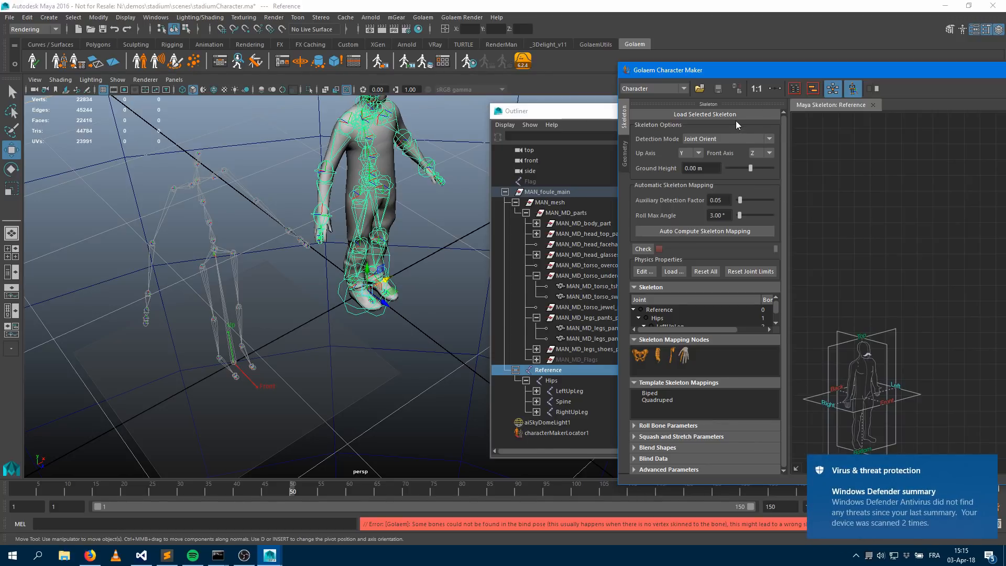
# Add Pelvis and Spine mapping nodes to the graph, link them, then delete both nodes
pyautogui.doubleClick(781, 71)
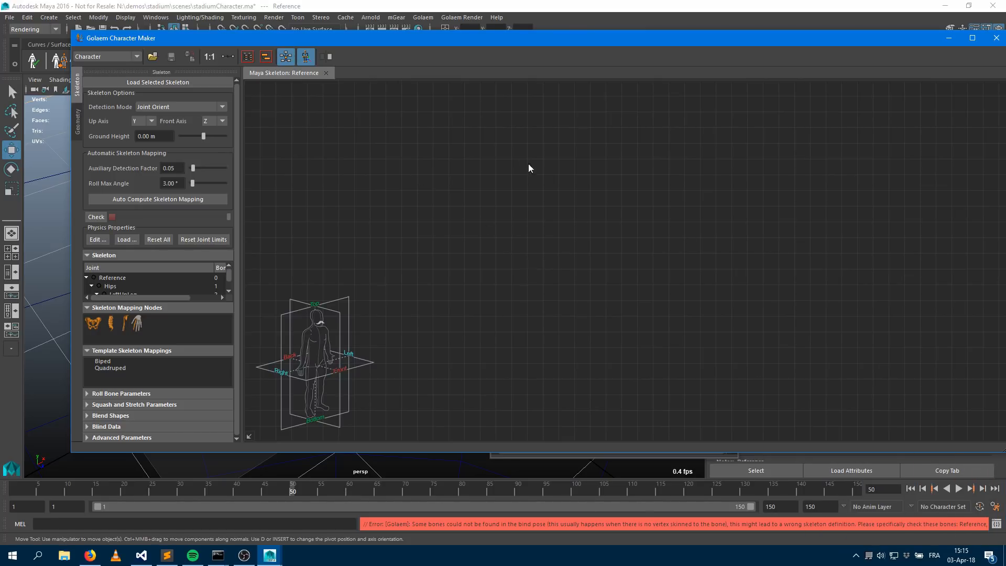
pyautogui.moveTo(92, 323); pyautogui.dragTo(565, 269)
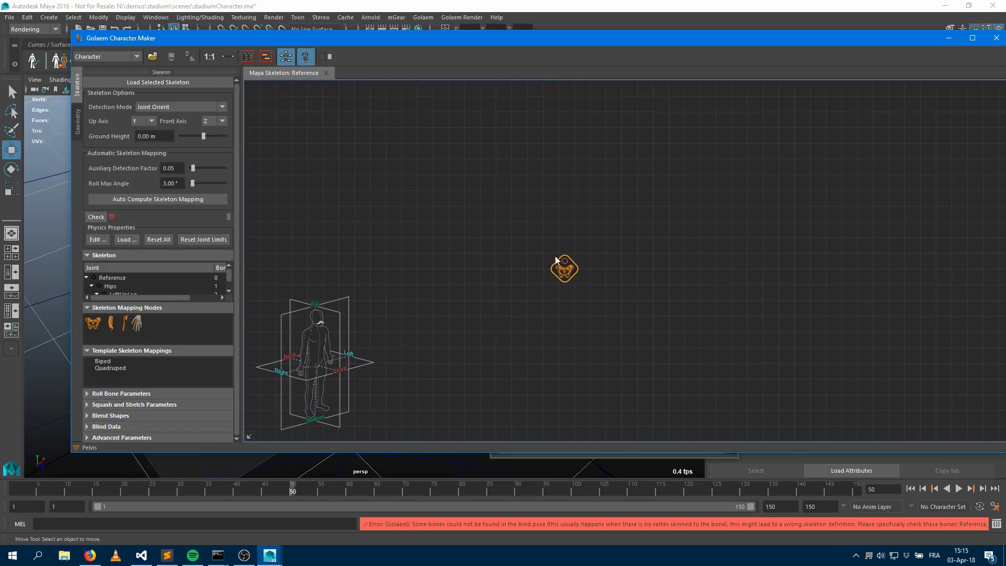
pyautogui.moveTo(110, 323); pyautogui.dragTo(570, 192)
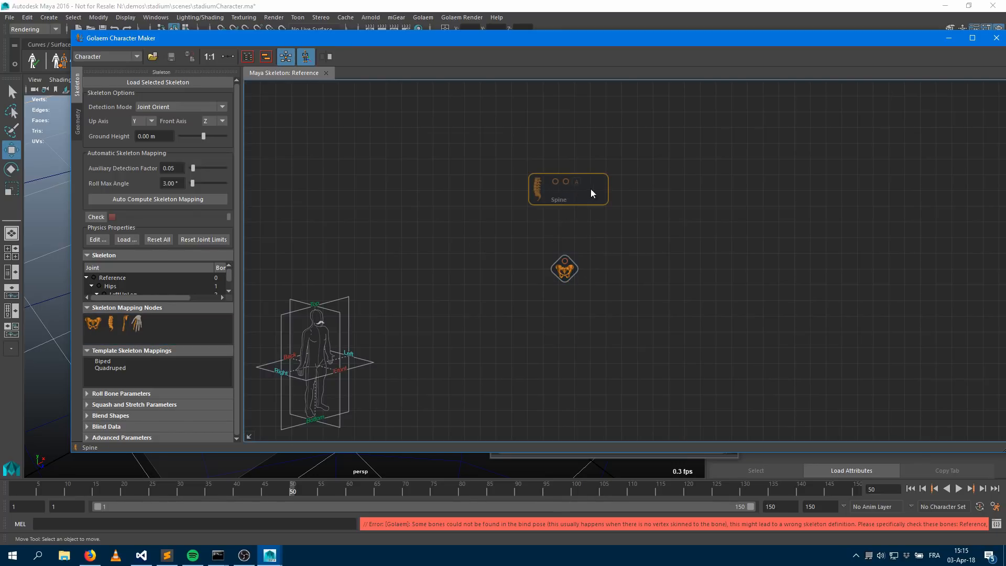
pyautogui.moveTo(564, 261); pyautogui.dragTo(569, 200)
pyautogui.moveTo(488, 138); pyautogui.dragTo(641, 303)
pyautogui.press('Delete')
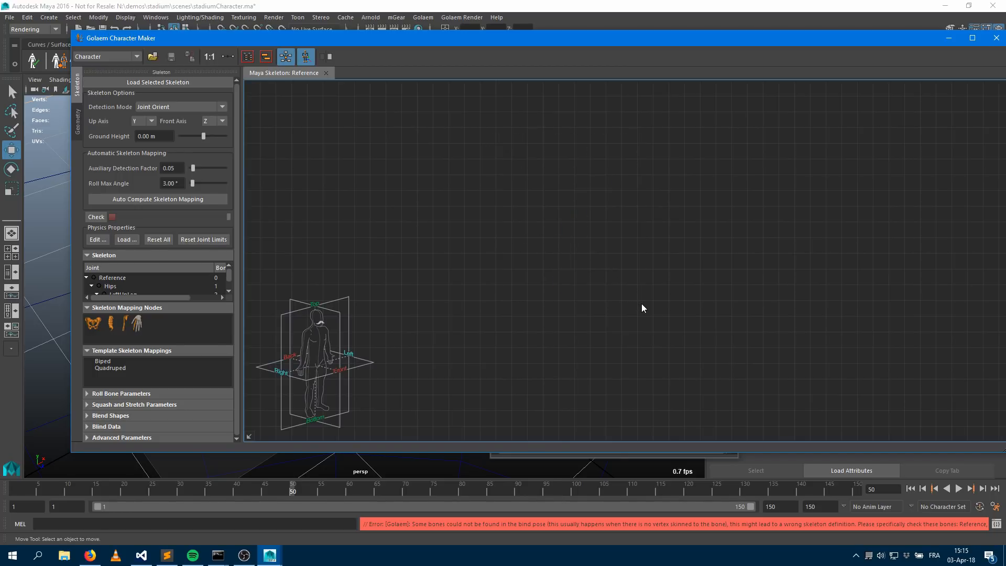
# Auto compute the skeleton mapping for the Reference skeleton
pyautogui.click(160, 199)
pyautogui.moveTo(326, 45); pyautogui.dragTo(503, 433)
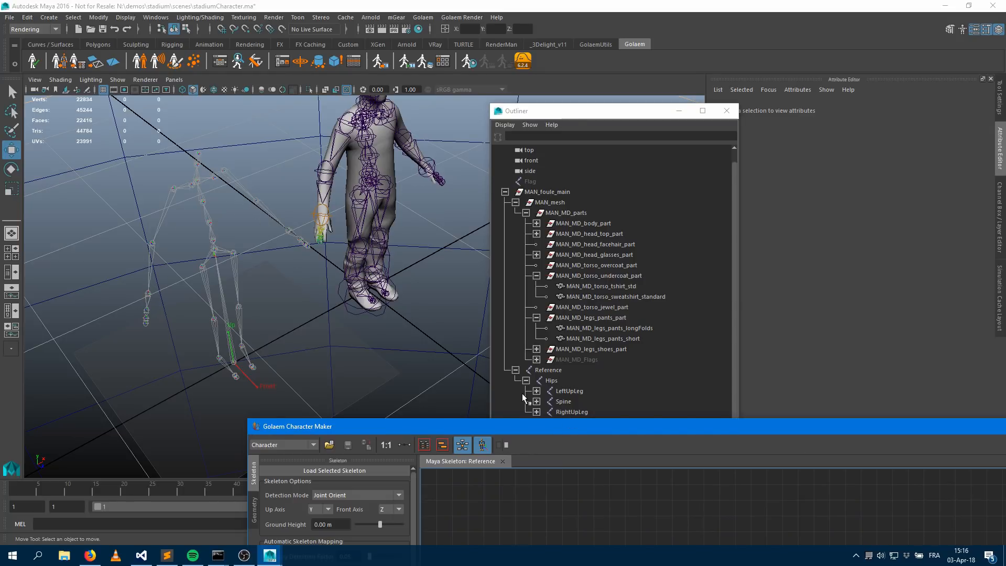
pyautogui.moveTo(561, 420); pyautogui.dragTo(469, 66)
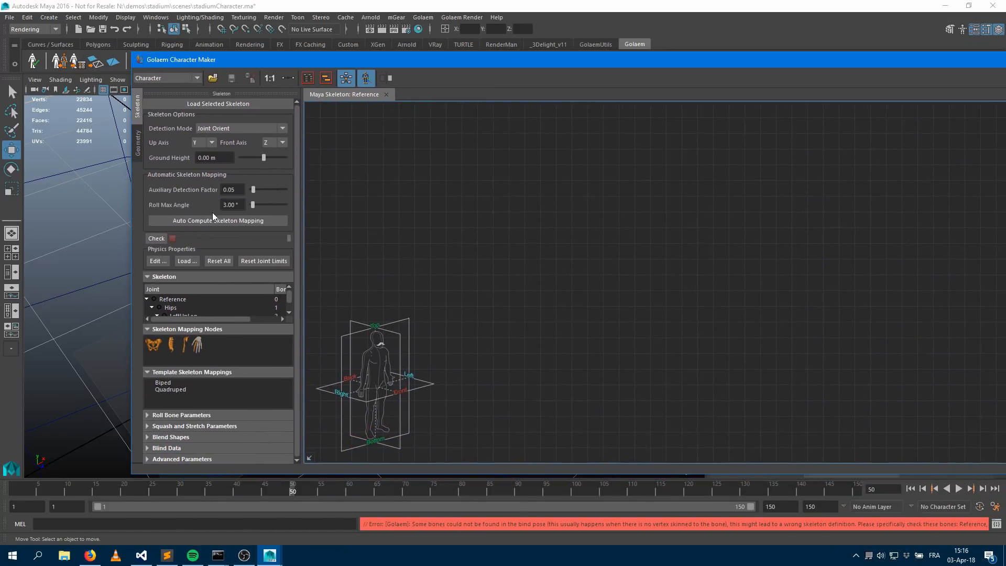
pyautogui.click(227, 220)
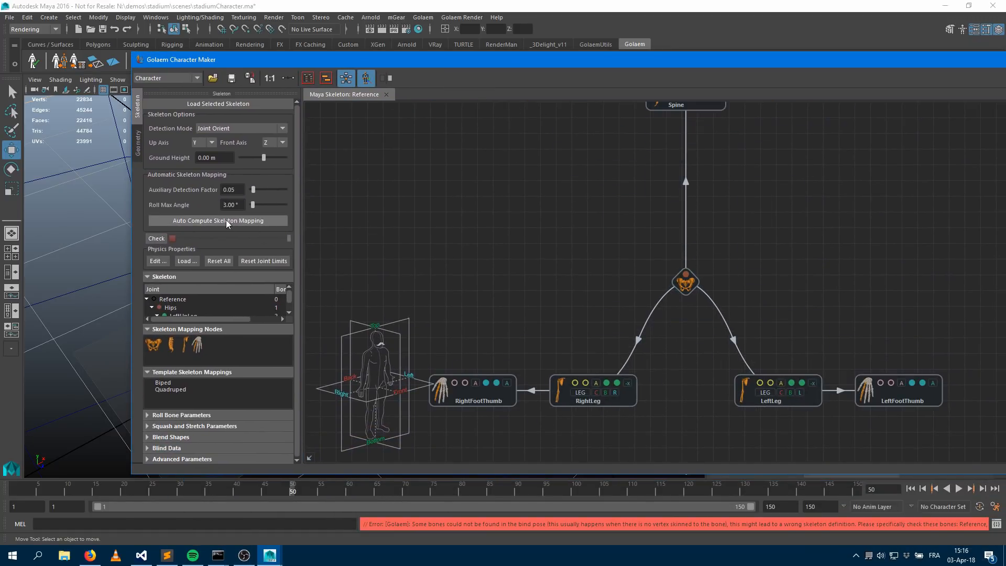
pyautogui.press('space')
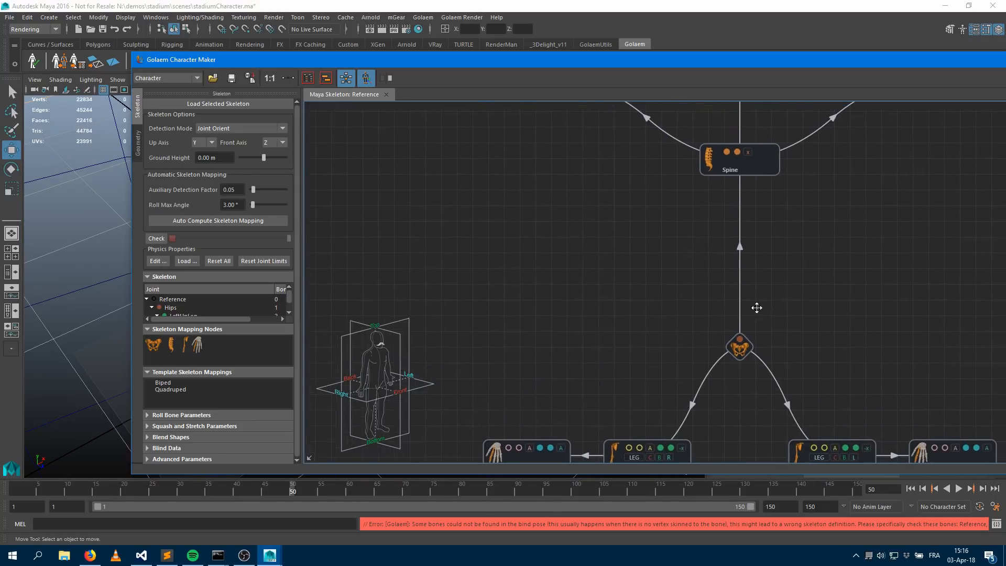
pyautogui.moveTo(497, 270); pyautogui.dragTo(865, 438)
pyautogui.moveTo(715, 328); pyautogui.dragTo(720, 256)
pyautogui.keyDown('alt'); pyautogui.moveTo(798, 264); pyautogui.dragTo(713, 328, button='middle'); pyautogui.keyUp('alt')
pyautogui.keyDown('alt'); pyautogui.moveTo(715, 328); pyautogui.dragTo(860, 336, button='right'); pyautogui.keyUp('alt')
pyautogui.keyDown('alt'); pyautogui.moveTo(745, 308); pyautogui.dragTo(839, 258, button='middle'); pyautogui.keyUp('alt')
pyautogui.keyDown('alt'); pyautogui.moveTo(809, 262); pyautogui.dragTo(828, 329, button='right'); pyautogui.keyUp('alt')
pyautogui.keyDown('alt'); pyautogui.moveTo(815, 269); pyautogui.dragTo(822, 291, button='middle'); pyautogui.keyUp('alt')
# Select the pelvis, Spine and RightArm mapping nodes to check which joints each one maps
pyautogui.click(689, 309)
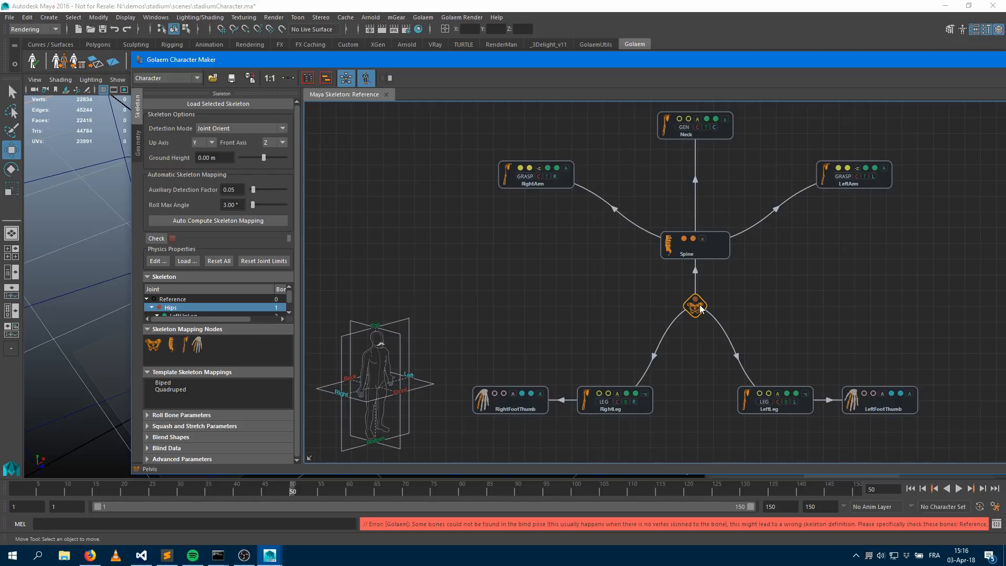
pyautogui.click(178, 329)
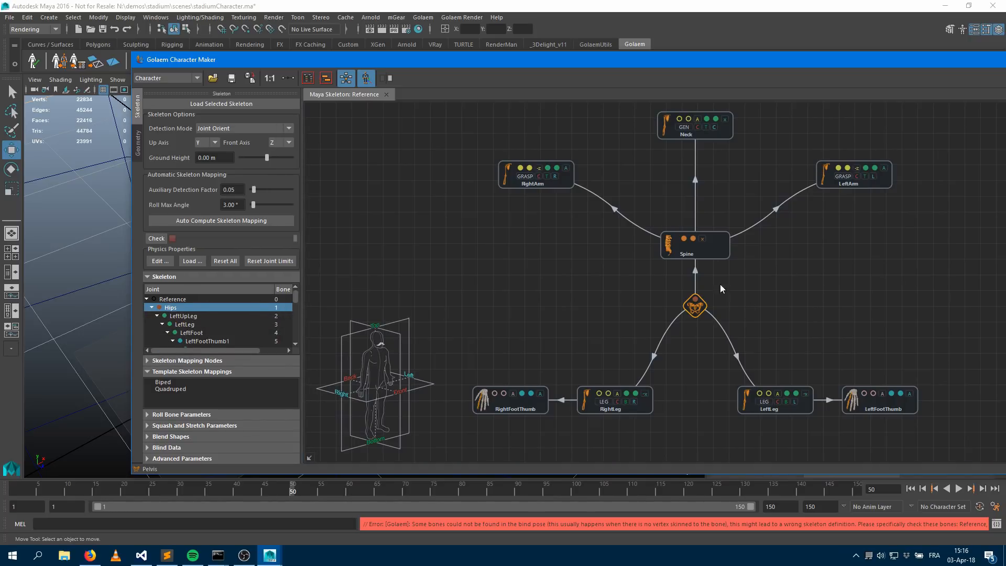
pyautogui.click(720, 256)
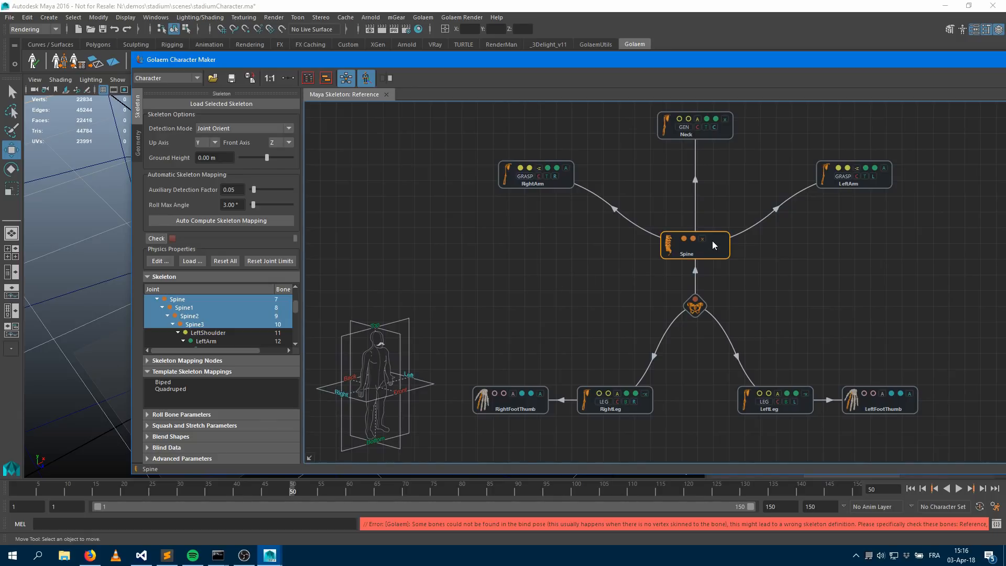
pyautogui.moveTo(713, 244)
pyautogui.click(564, 182)
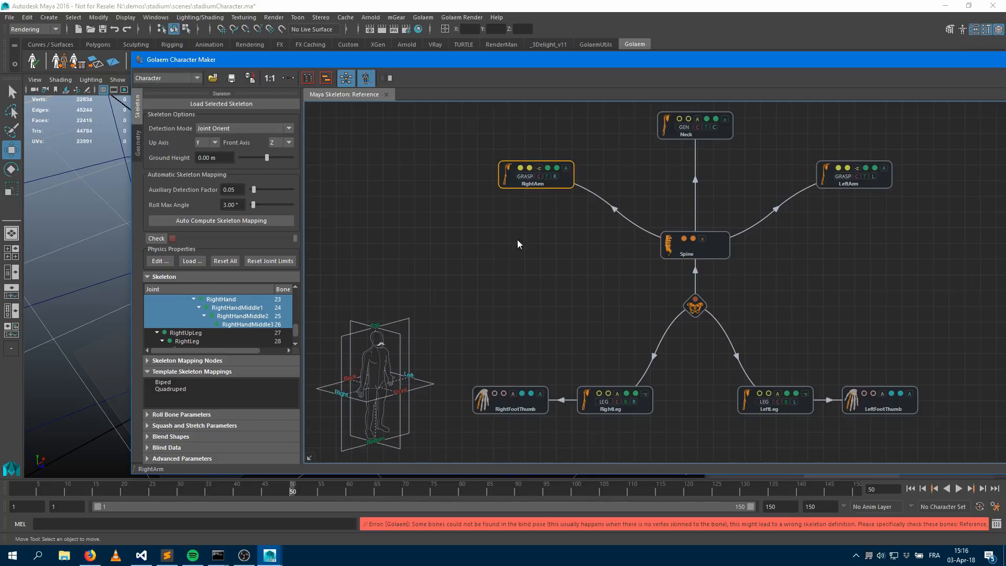
# Examine the RightArm node's limb bone assignments against the skeleton in the viewport
pyautogui.doubleClick(470, 66)
pyautogui.keyDown('alt'); pyautogui.moveTo(245, 242); pyautogui.dragTo(226, 283); pyautogui.keyUp('alt')
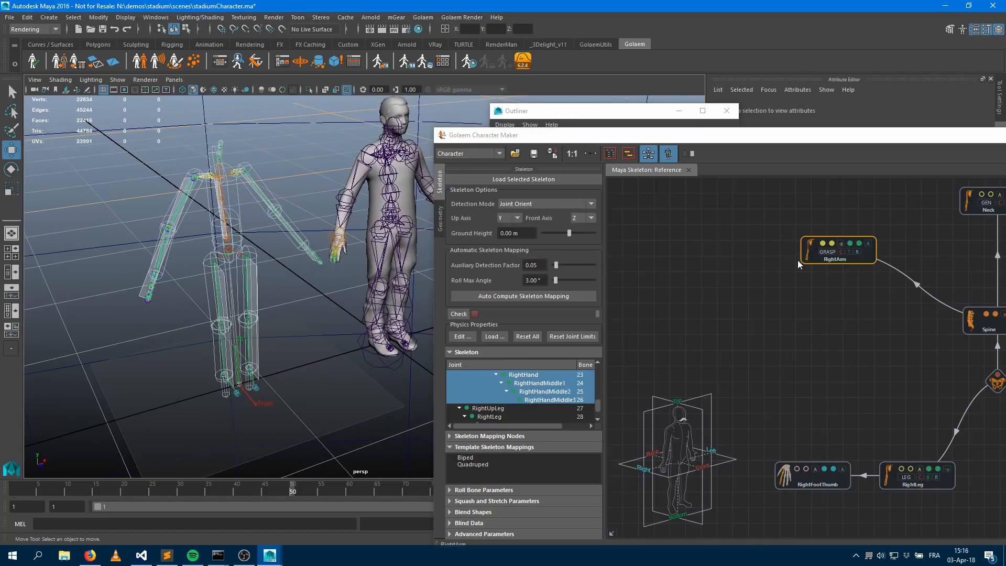
pyautogui.click(867, 257)
pyautogui.moveTo(815, 138); pyautogui.dragTo(610, 72)
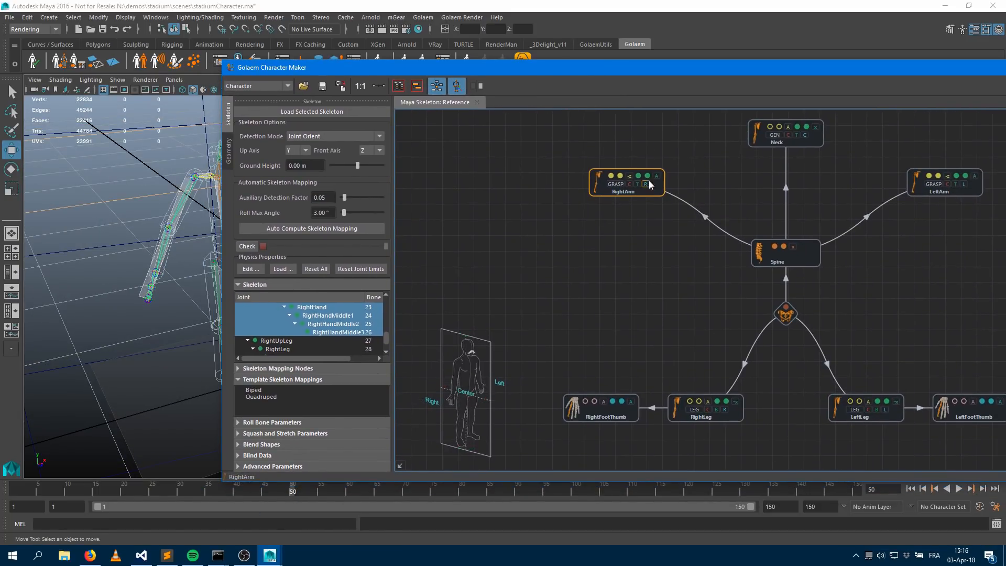
pyautogui.moveTo(655, 192)
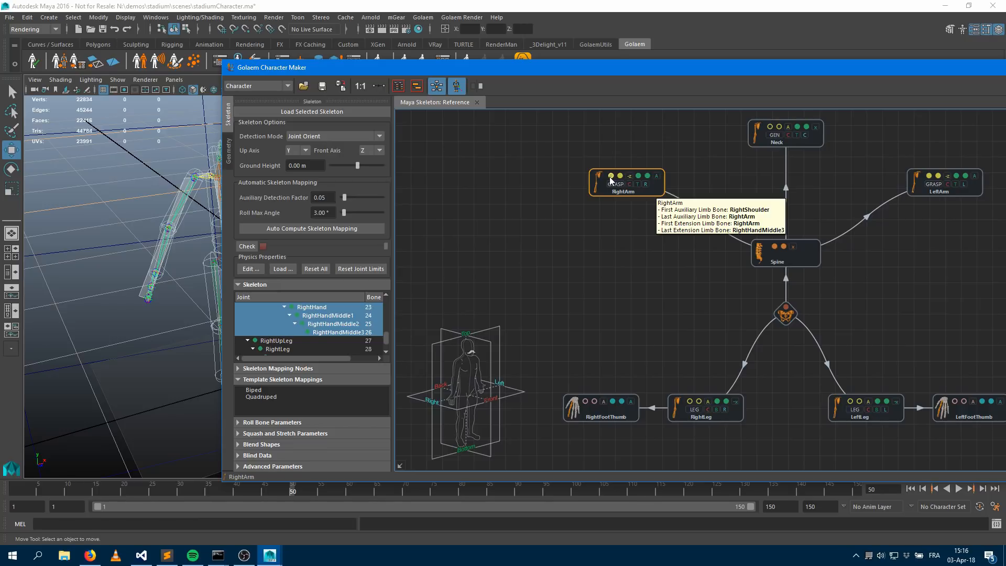
pyautogui.moveTo(619, 178)
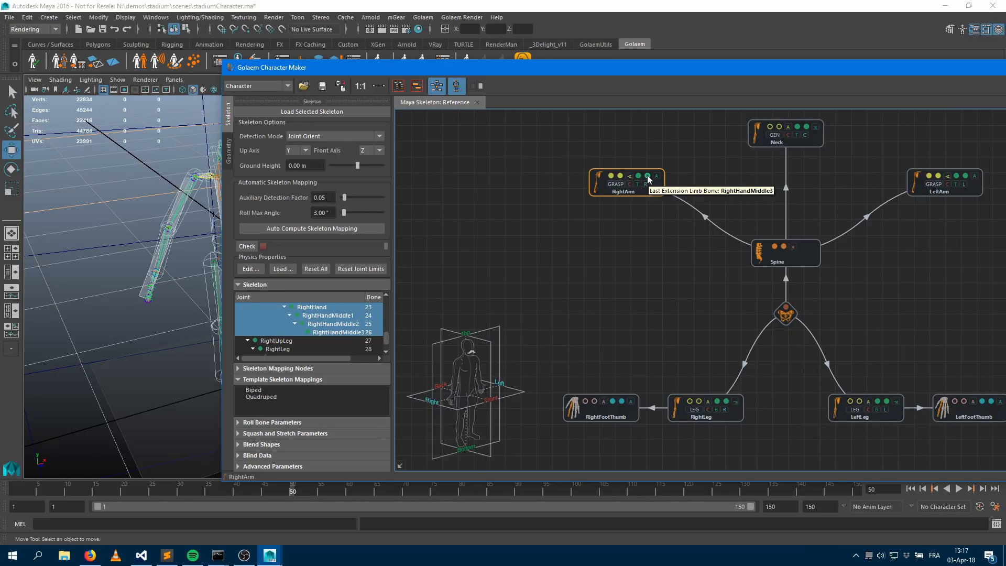
pyautogui.keyDown('alt'); pyautogui.moveTo(158, 362); pyautogui.dragTo(178, 362); pyautogui.keyUp('alt')
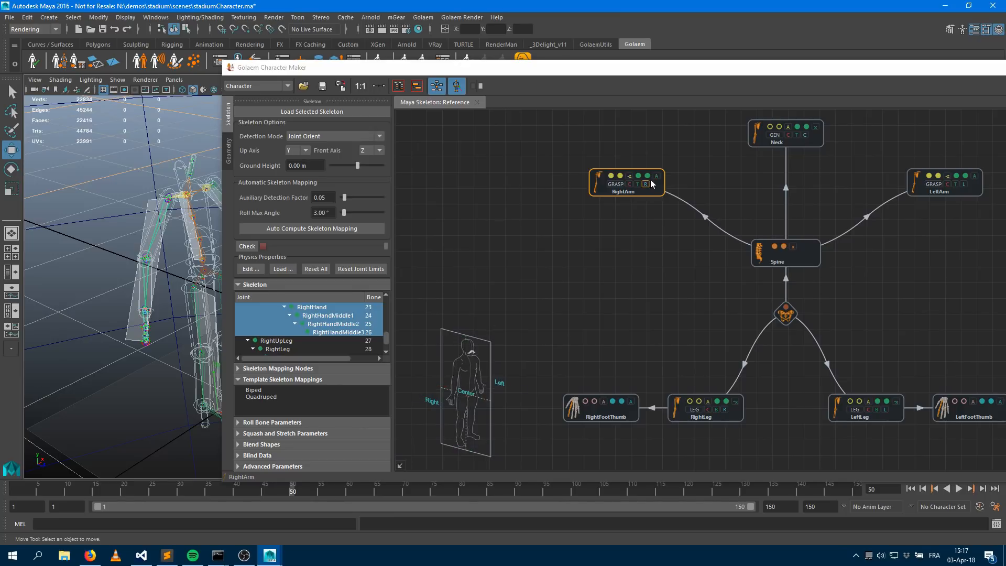
pyautogui.moveTo(648, 179)
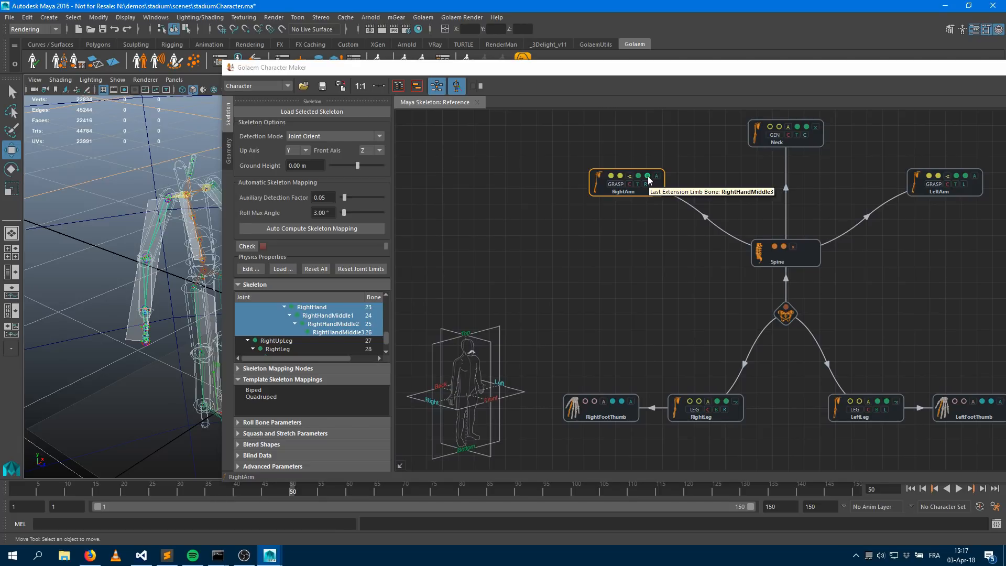
# Set the RightArm node's last extension limb bone to RightHand
pyautogui.click(648, 178)
pyautogui.rightClick(647, 177)
pyautogui.click(648, 179)
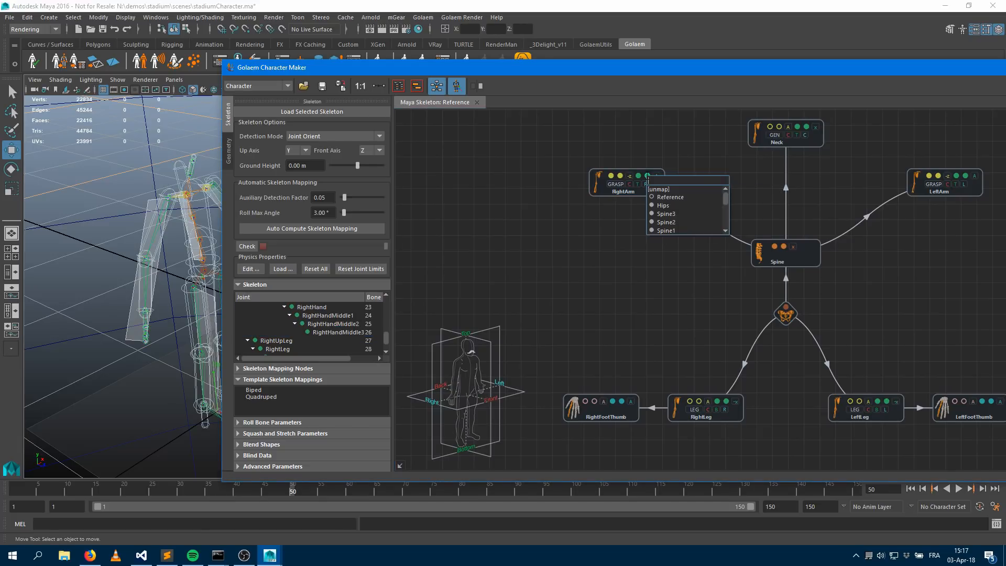
pyautogui.click(658, 195)
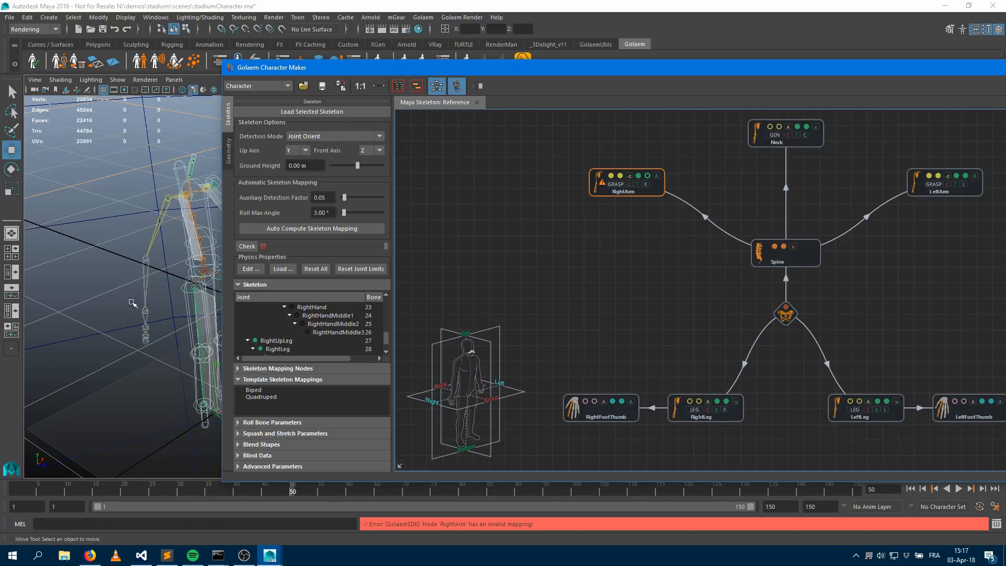
pyautogui.click(648, 179)
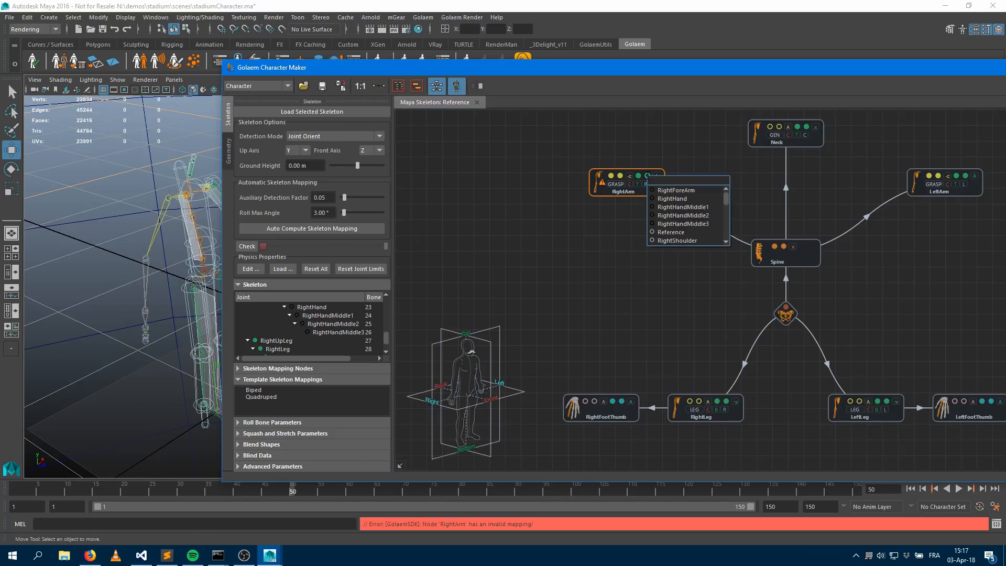
pyautogui.click(674, 199)
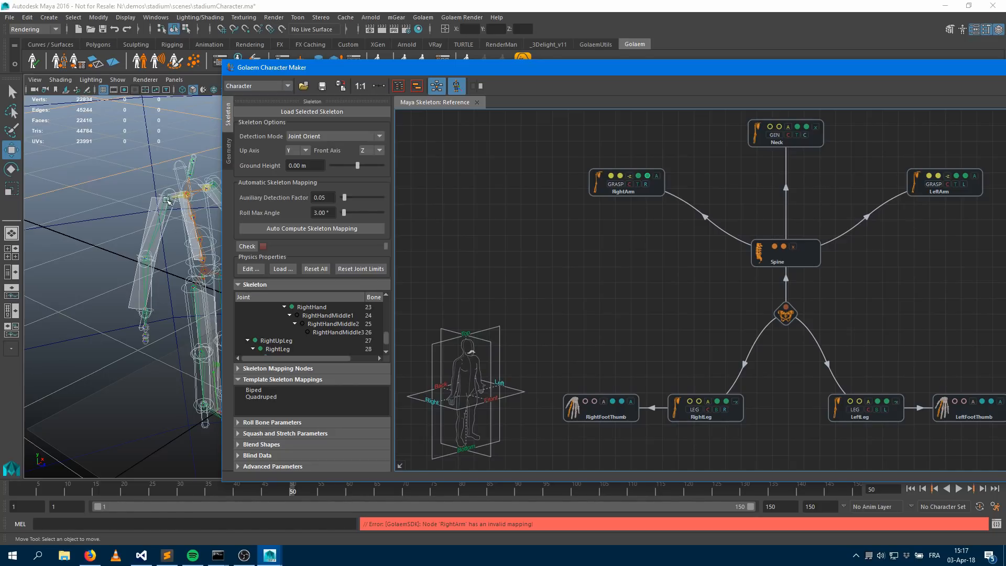
# Set the LeftArm node's last extension limb bone to LeftHand
pyautogui.keyDown('alt'); pyautogui.moveTo(146, 284); pyautogui.dragTo(87, 215); pyautogui.keyUp('alt')
pyautogui.keyDown('alt'); pyautogui.moveTo(136, 257); pyautogui.dragTo(56, 272, button='right'); pyautogui.keyUp('alt')
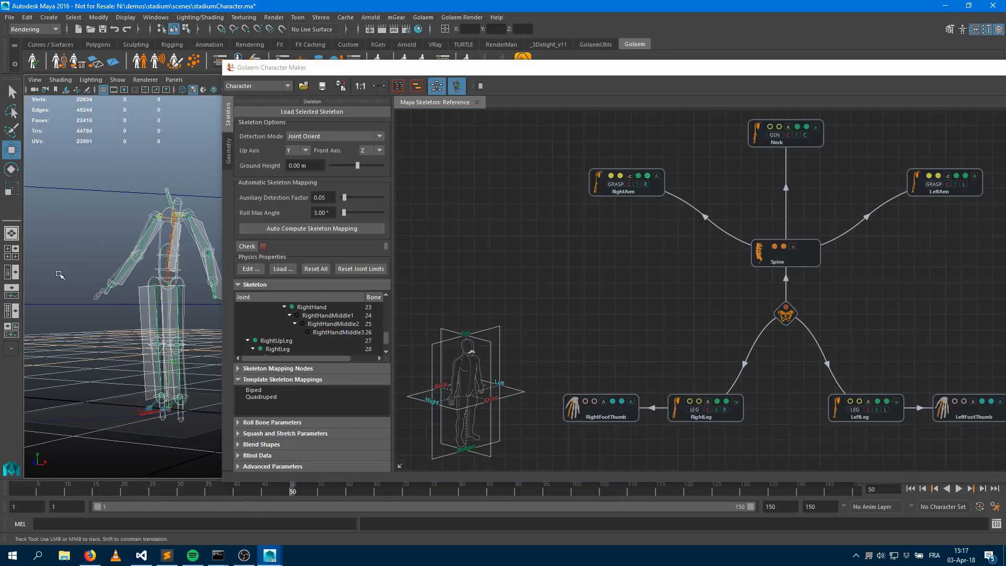
pyautogui.keyDown('alt'); pyautogui.moveTo(117, 266); pyautogui.dragTo(63, 266, button='middle'); pyautogui.keyUp('alt')
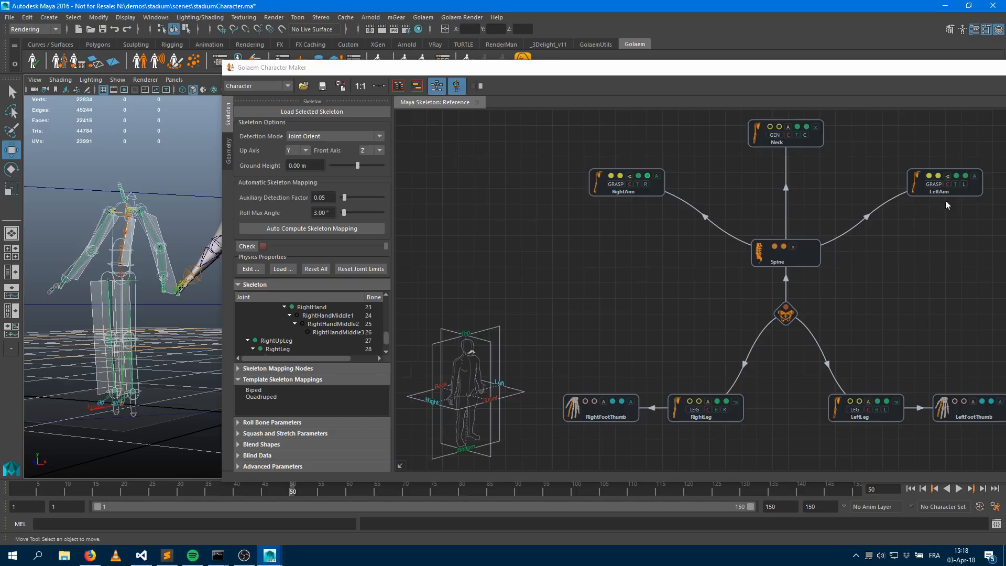
pyautogui.click(969, 176)
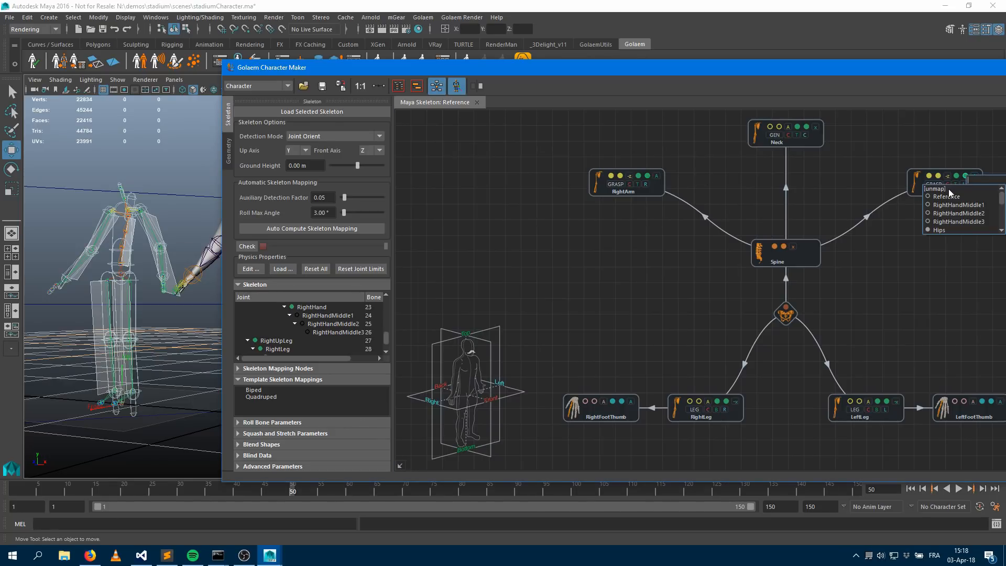
pyautogui.click(956, 204)
pyautogui.click(966, 177)
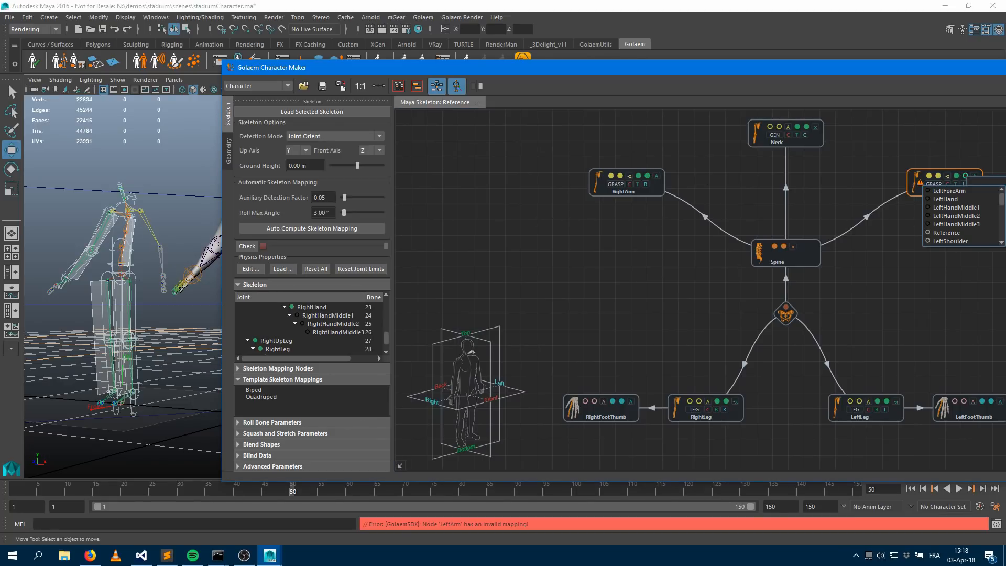
pyautogui.click(954, 199)
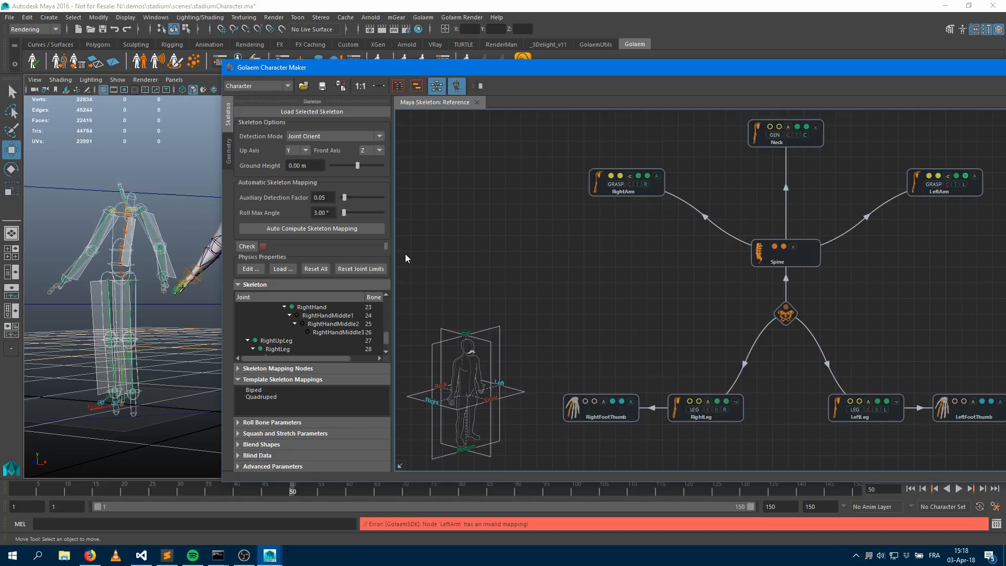
# Add an effector mapping node after both the RightArm and LeftArm nodes in the skeleton mapping graph
pyautogui.keyDown('alt'); pyautogui.moveTo(140, 238); pyautogui.dragTo(196, 248); pyautogui.keyUp('alt')
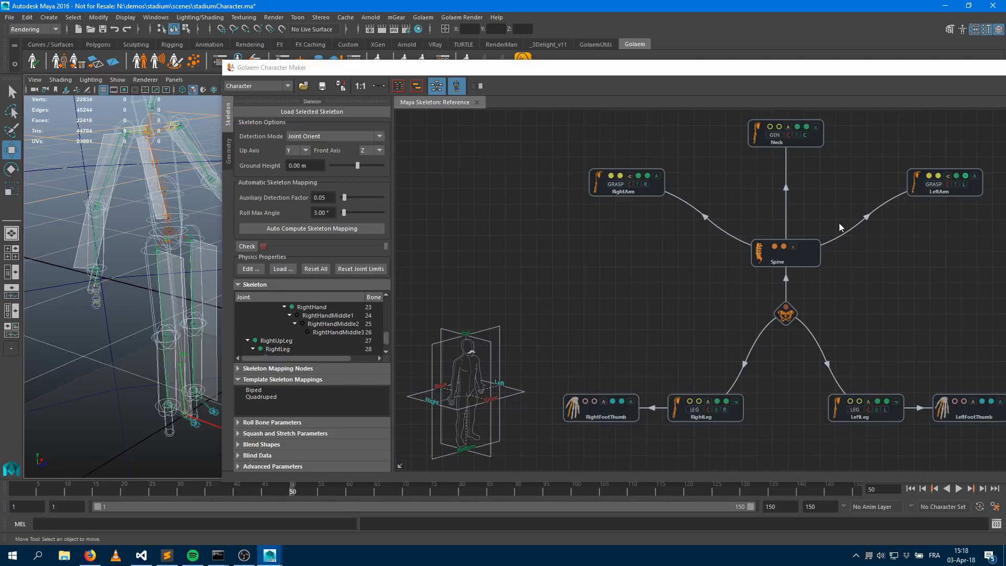
pyautogui.click(308, 368)
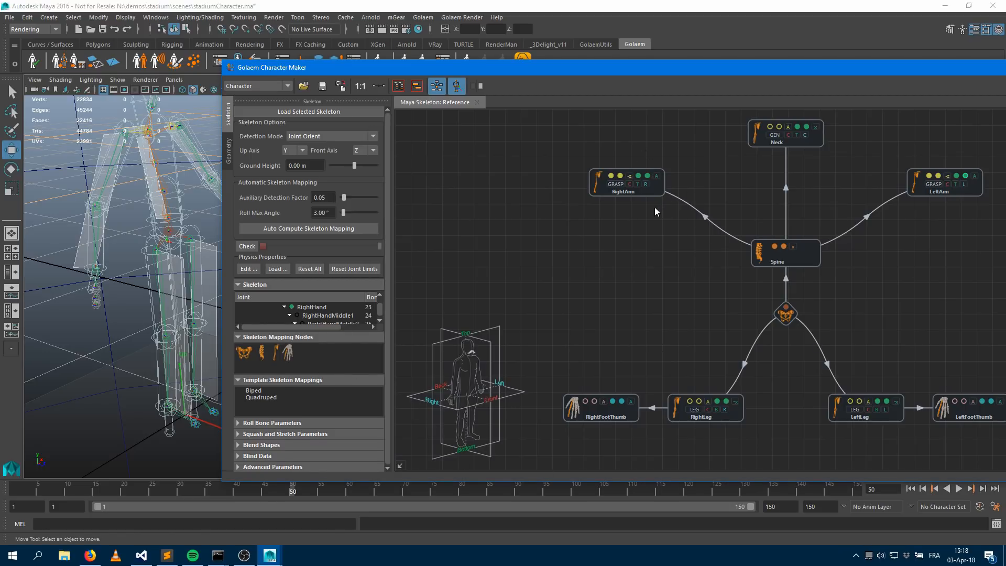
pyautogui.moveTo(288, 353); pyautogui.dragTo(532, 194)
pyautogui.moveTo(602, 180); pyautogui.dragTo(542, 197)
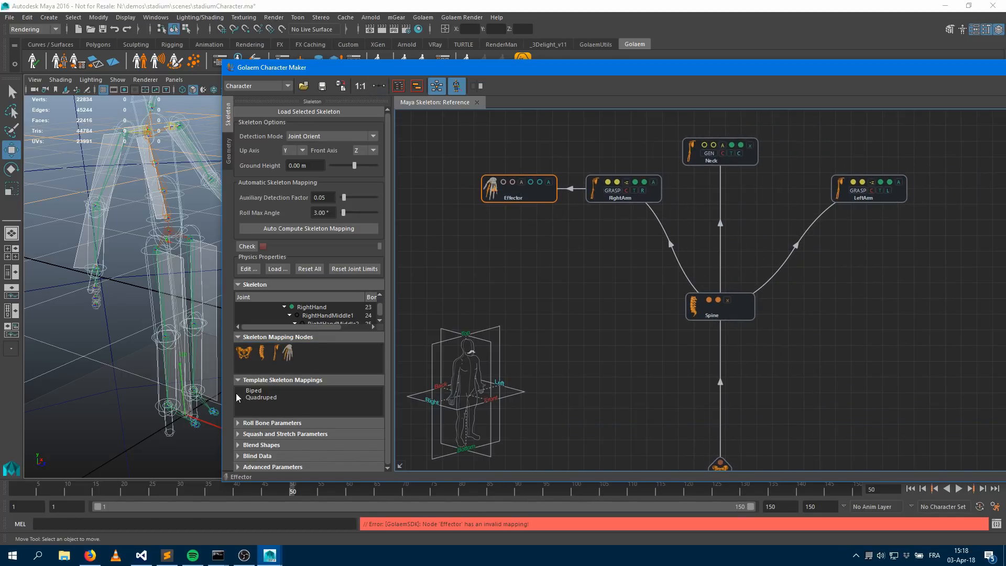
pyautogui.moveTo(288, 353); pyautogui.dragTo(950, 195)
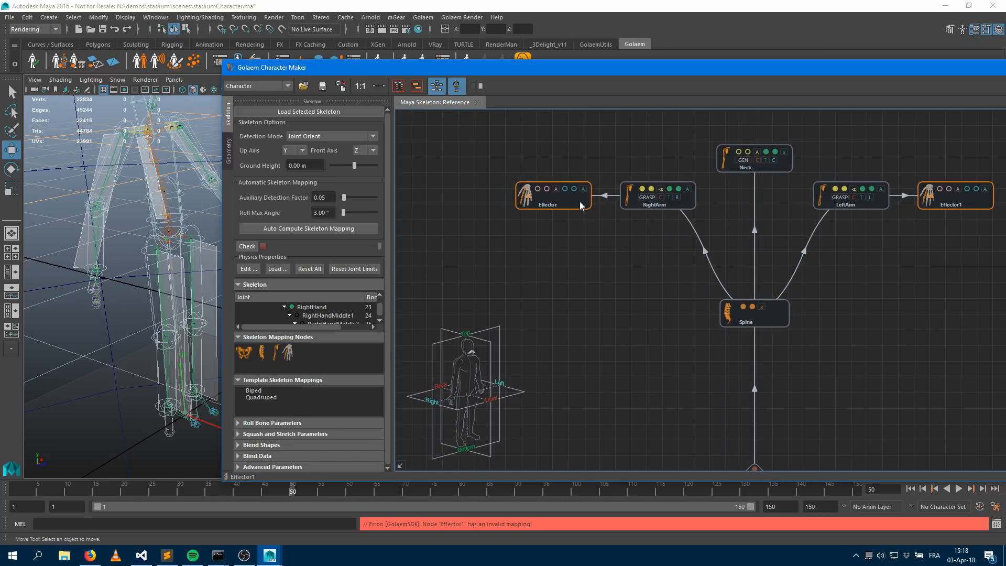
# Assign RightHandMiddle1 and RightHandMiddle3 to the Effector node's joint slots
pyautogui.click(564, 190)
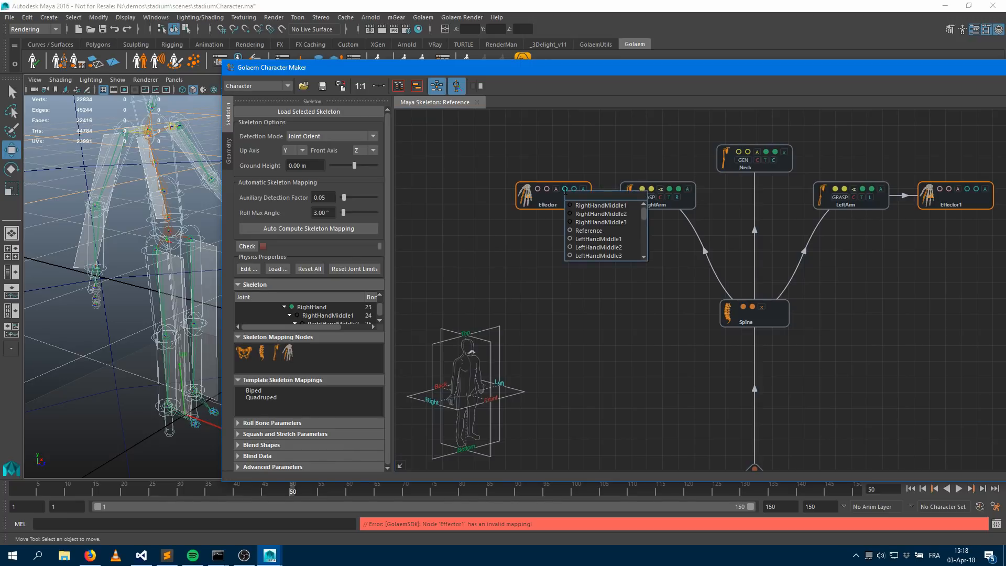
pyautogui.click(599, 206)
pyautogui.click(574, 189)
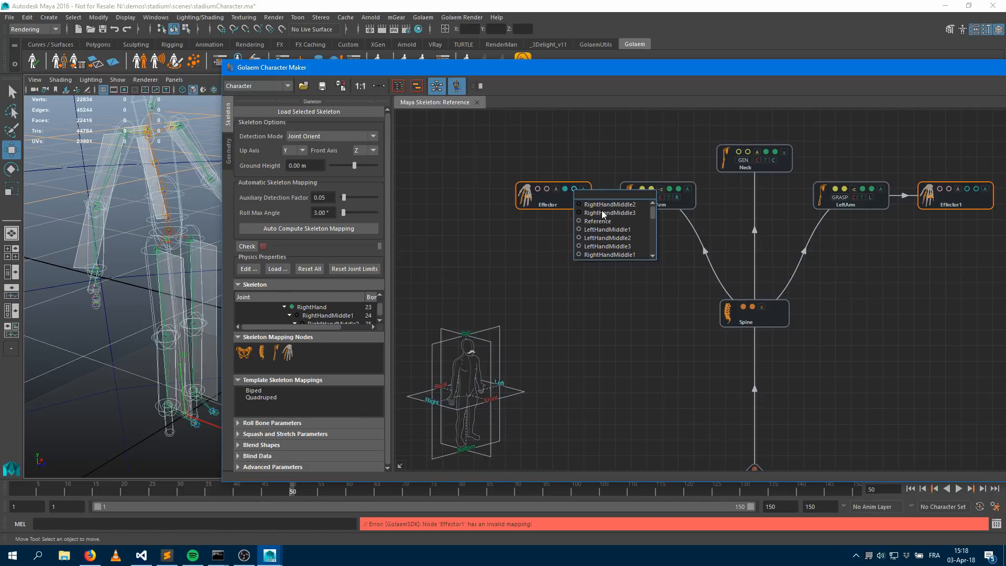
pyautogui.click(608, 213)
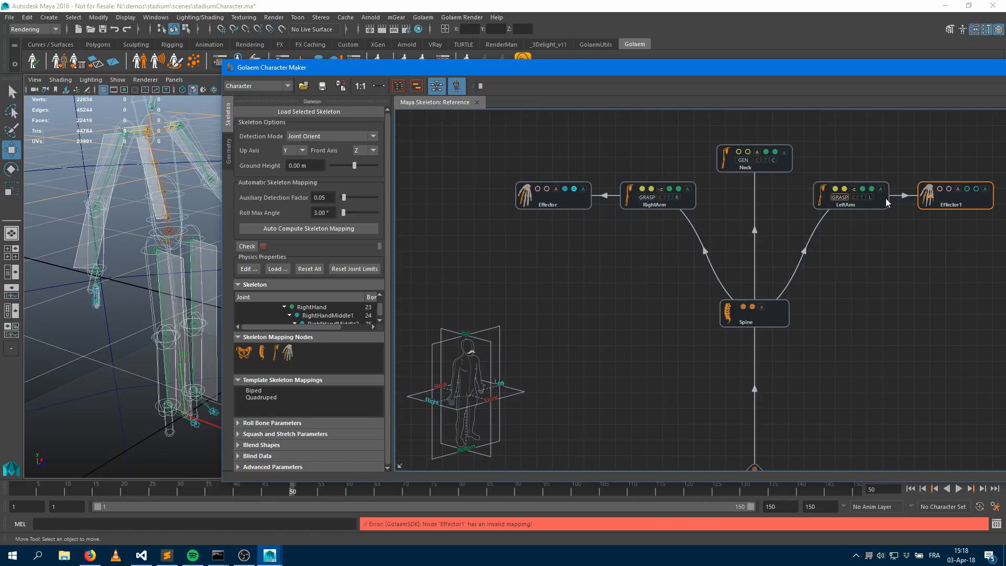
# Assign the left-hand finger joints to the Effector1 node's joint slots
pyautogui.click(967, 191)
pyautogui.click(974, 194)
pyautogui.click(975, 190)
pyautogui.click(967, 213)
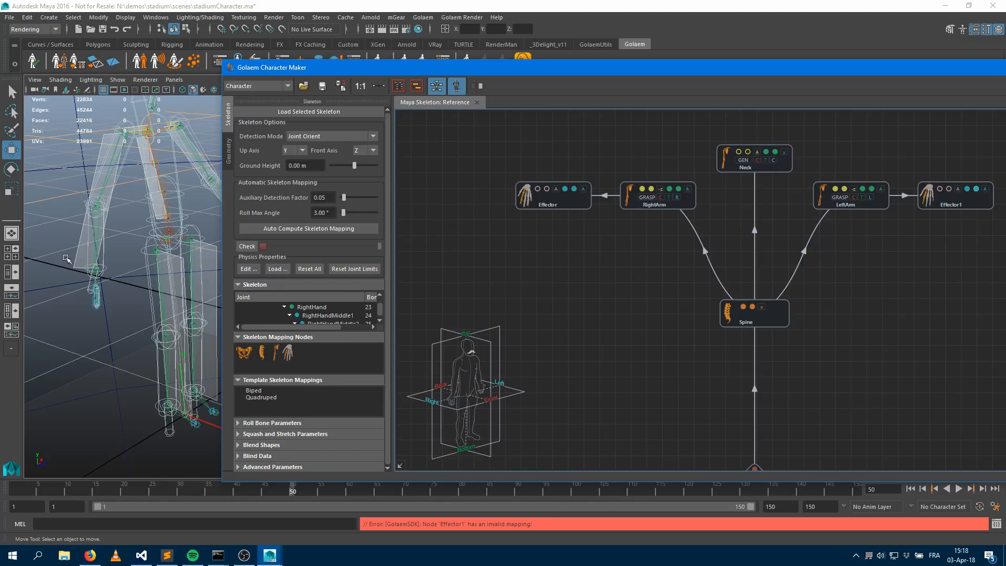
# Run the skeleton check and scrub its test pose to inspect the limbs in the viewport
pyautogui.keyDown('alt'); pyautogui.moveTo(146, 266); pyautogui.dragTo(169, 296); pyautogui.keyUp('alt')
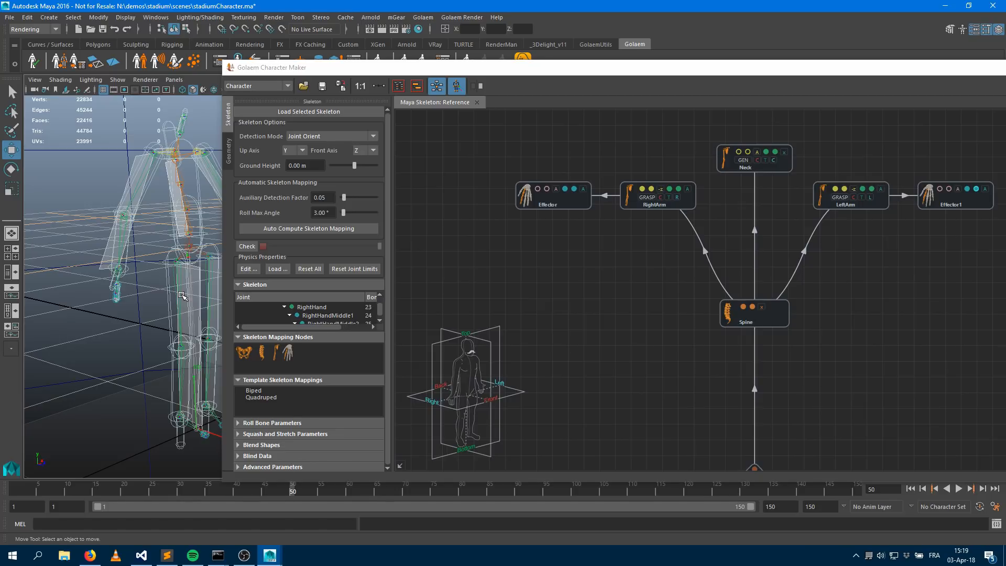
pyautogui.click(247, 246)
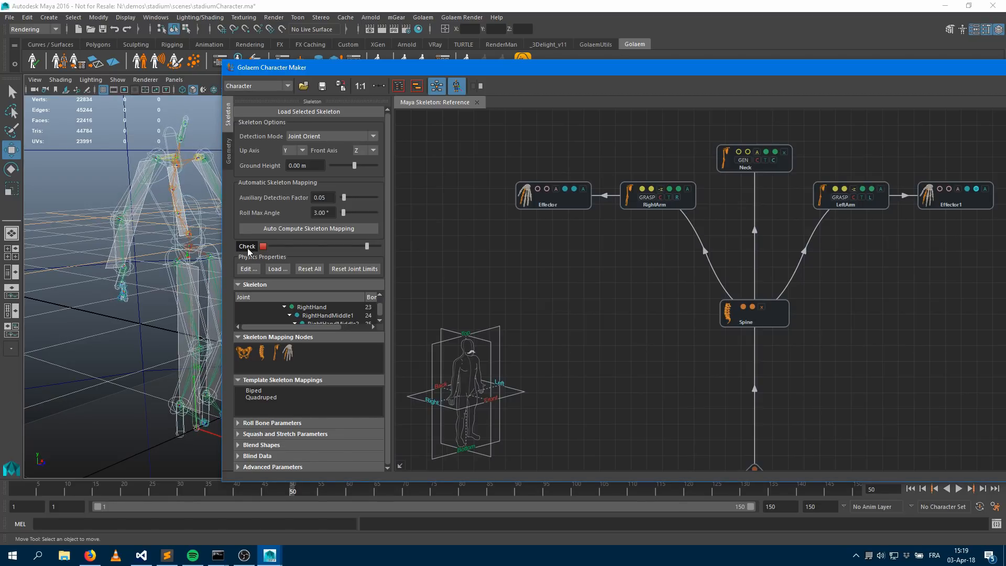
pyautogui.click(262, 247)
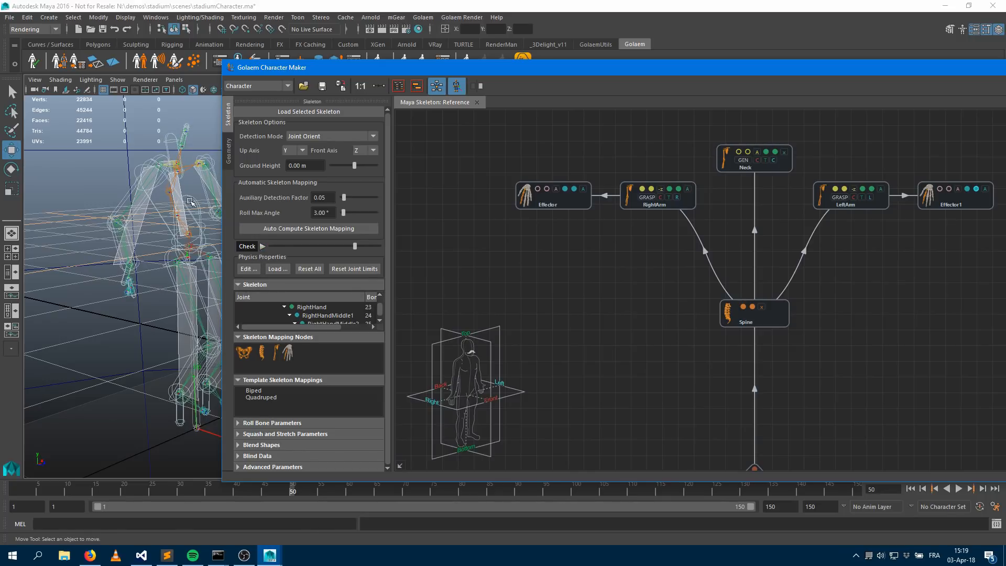
pyautogui.keyDown('alt'); pyautogui.moveTo(155, 264); pyautogui.dragTo(148, 303); pyautogui.keyUp('alt')
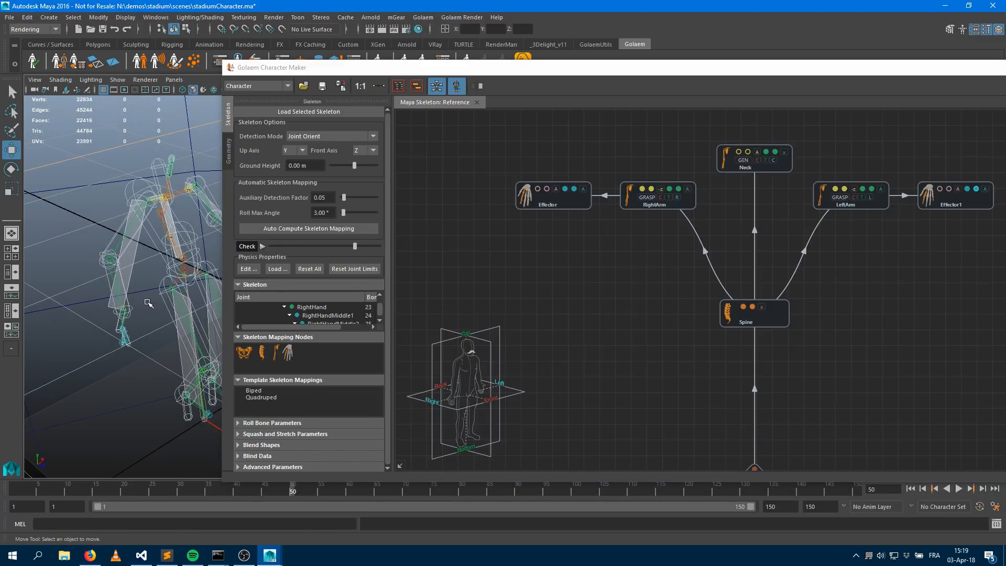
pyautogui.click(355, 245)
pyautogui.moveTo(294, 251); pyautogui.dragTo(342, 269)
pyautogui.keyDown('alt'); pyautogui.moveTo(121, 286); pyautogui.dragTo(186, 258, button='right'); pyautogui.keyUp('alt')
pyautogui.keyDown('alt'); pyautogui.moveTo(126, 286); pyautogui.dragTo(203, 255, button='middle'); pyautogui.keyUp('alt')
pyautogui.keyDown('alt'); pyautogui.moveTo(173, 272); pyautogui.dragTo(216, 278); pyautogui.keyUp('alt')
pyautogui.keyDown('alt'); pyautogui.moveTo(157, 226); pyautogui.dragTo(234, 249, button='middle'); pyautogui.keyUp('alt')
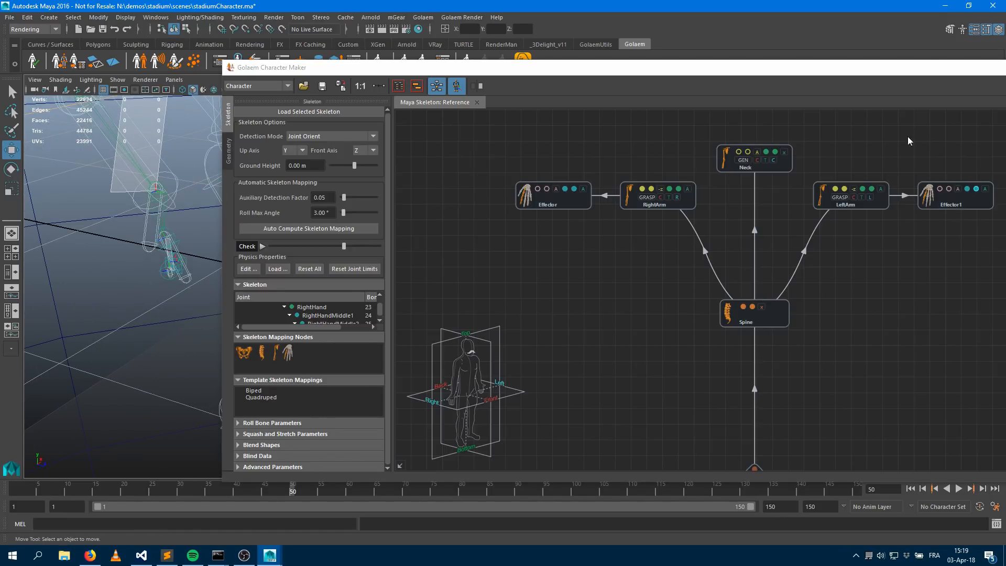
# Turn off Show Ragdoll Volumes on the characterMakerLocator1 shape's display attributes
pyautogui.moveTo(933, 69); pyautogui.dragTo(734, 101)
pyautogui.click(905, 102)
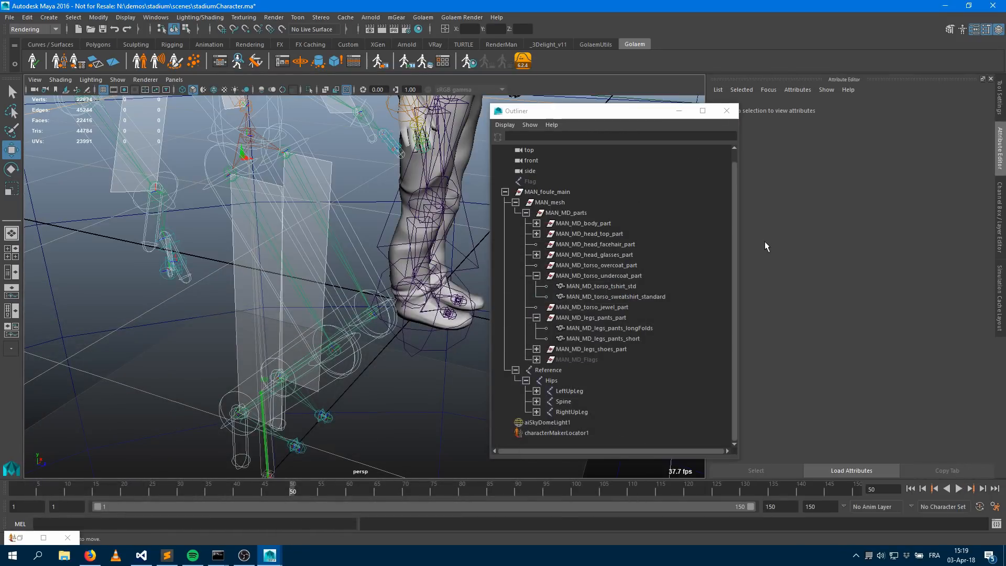
pyautogui.click(557, 433)
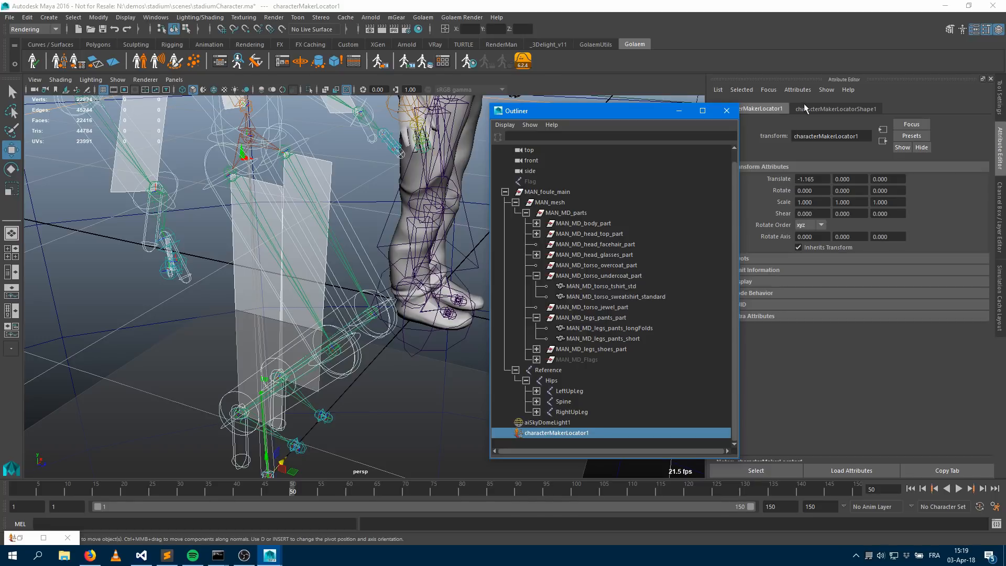
pyautogui.click(804, 108)
pyautogui.click(828, 254)
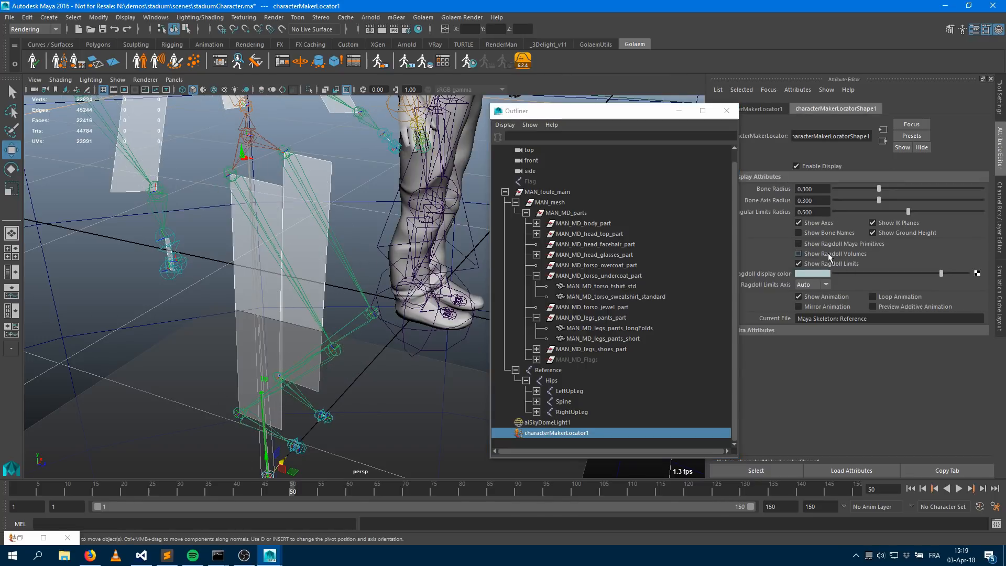
# Adjust the joint display size with the Joints Size tool and close its window
pyautogui.moveTo(353, 270)
pyautogui.keyDown('alt'); pyautogui.mouseDown()
pyautogui.moveTo(326, 274)
pyautogui.moveTo(357, 260)
pyautogui.moveTo(353, 271)
pyautogui.mouseUp(); pyautogui.keyUp('alt')
pyautogui.keyDown('alt'); pyautogui.moveTo(266, 280); pyautogui.dragTo(254, 258); pyautogui.keyUp('alt')
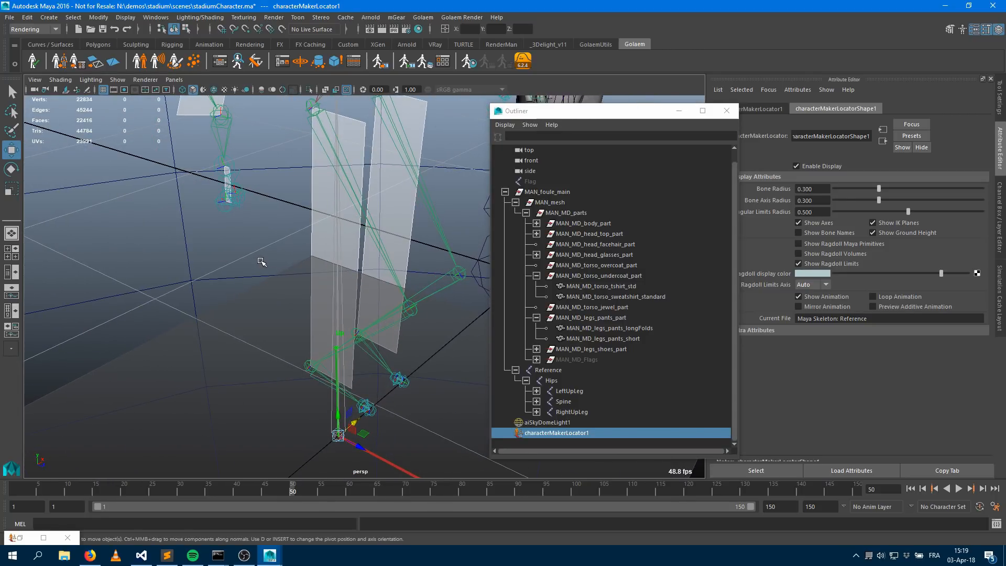
pyautogui.hotkey('ctrl', 'space')
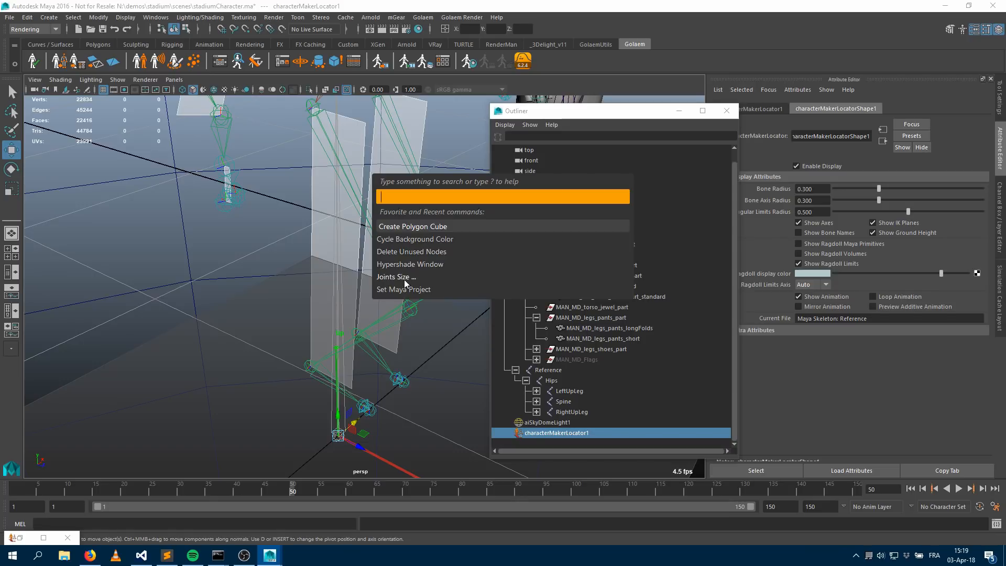
pyautogui.click(404, 277)
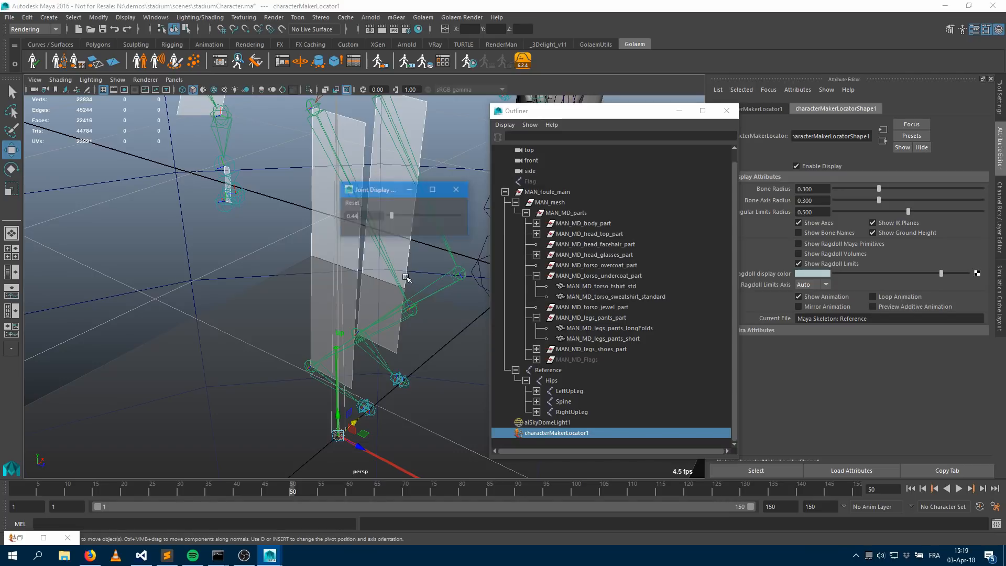
pyautogui.moveTo(389, 215); pyautogui.dragTo(388, 216)
pyautogui.click(458, 189)
# Reopen the Character Maker and scrub the skeleton check slider to its end
pyautogui.keyDown('alt'); pyautogui.moveTo(269, 227); pyautogui.dragTo(171, 225); pyautogui.keyUp('alt')
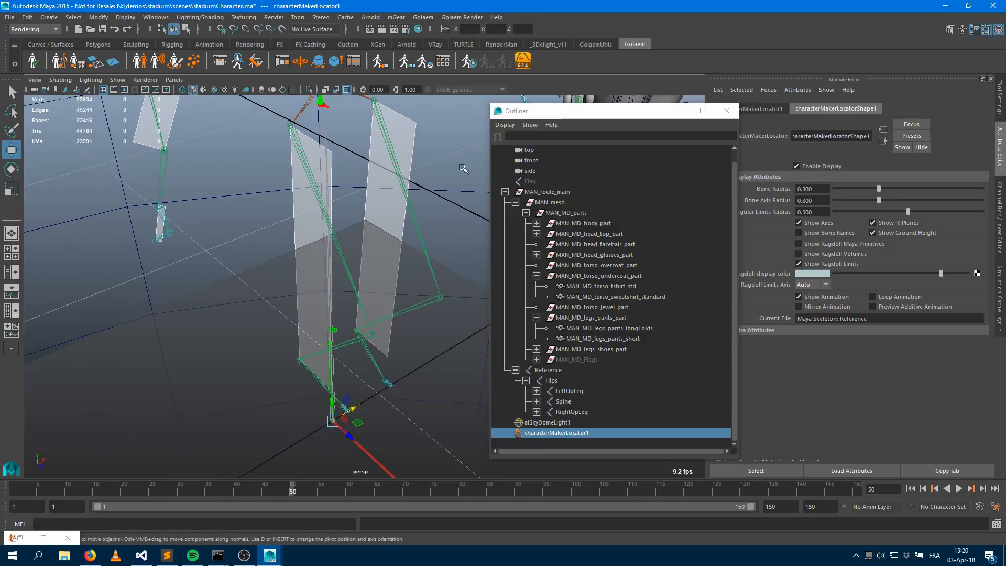
pyautogui.keyDown('alt'); pyautogui.moveTo(372, 240); pyautogui.dragTo(303, 250); pyautogui.keyUp('alt')
pyautogui.click(61, 66)
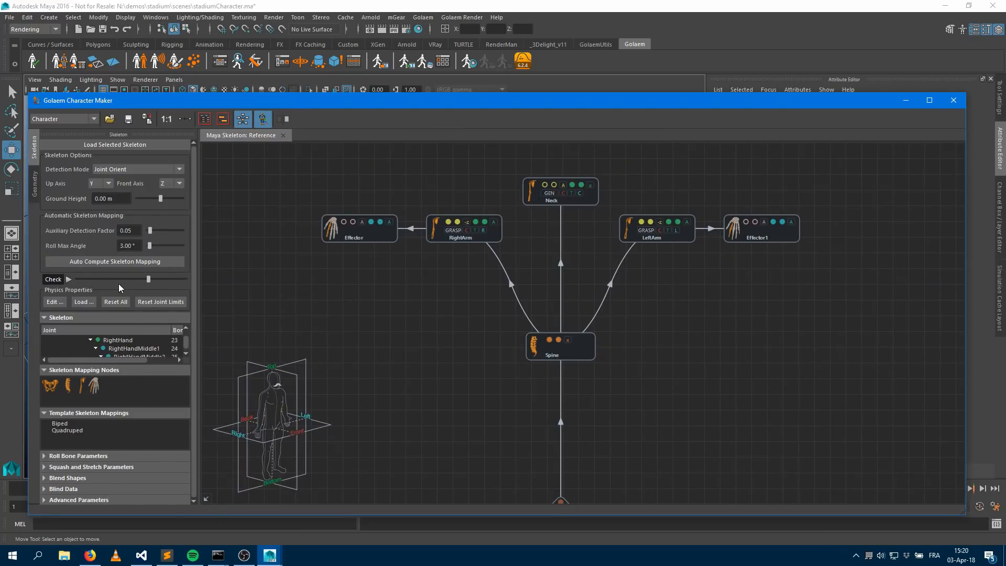
pyautogui.moveTo(159, 107); pyautogui.dragTo(519, 82)
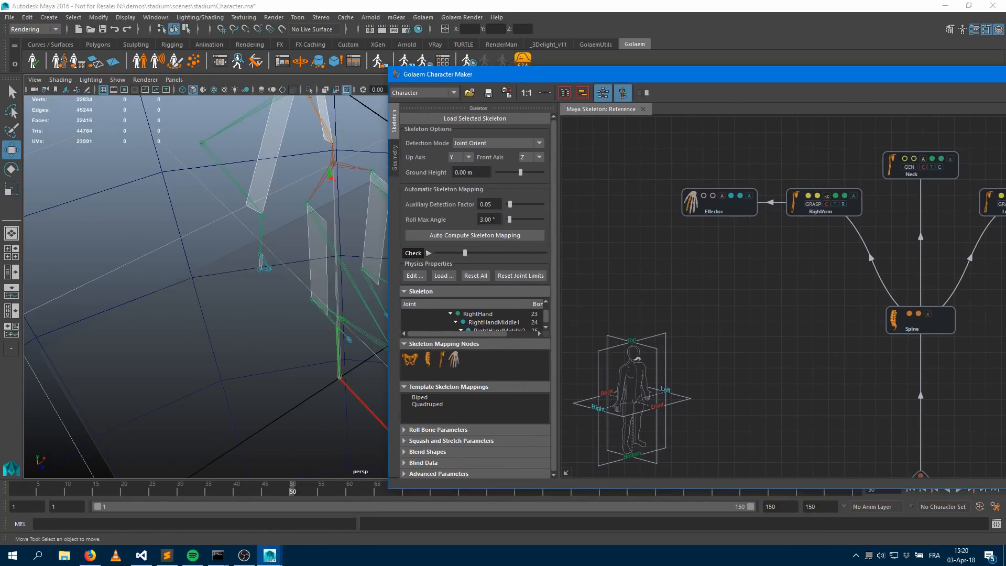
pyautogui.moveTo(465, 253); pyautogui.dragTo(550, 257)
# Examine the right arm and hand joints in the viewport from several angles
pyautogui.keyDown('alt'); pyautogui.moveTo(288, 293); pyautogui.dragTo(245, 309); pyautogui.keyUp('alt')
pyautogui.keyDown('alt'); pyautogui.moveTo(155, 303); pyautogui.dragTo(231, 263, button='middle'); pyautogui.keyUp('alt')
pyautogui.keyDown('alt'); pyautogui.moveTo(231, 263); pyautogui.dragTo(302, 214, button='right'); pyautogui.keyUp('alt')
pyautogui.keyDown('alt'); pyautogui.moveTo(301, 215); pyautogui.dragTo(290, 236, button='middle'); pyautogui.keyUp('alt')
pyautogui.keyDown('alt'); pyautogui.moveTo(290, 236); pyautogui.dragTo(309, 233, button='right'); pyautogui.keyUp('alt')
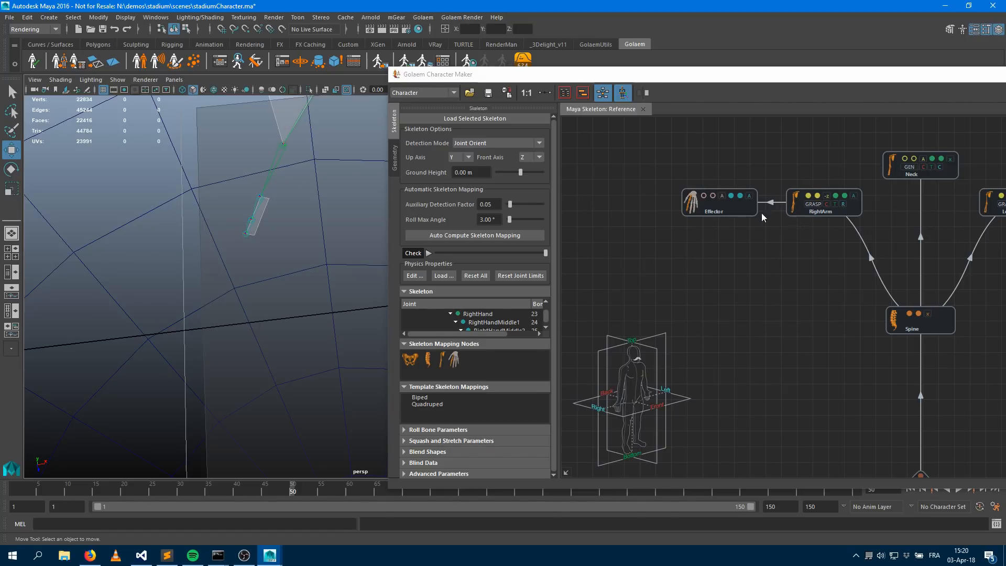
pyautogui.keyDown('alt'); pyautogui.moveTo(294, 193); pyautogui.dragTo(312, 218, button='right'); pyautogui.keyUp('alt')
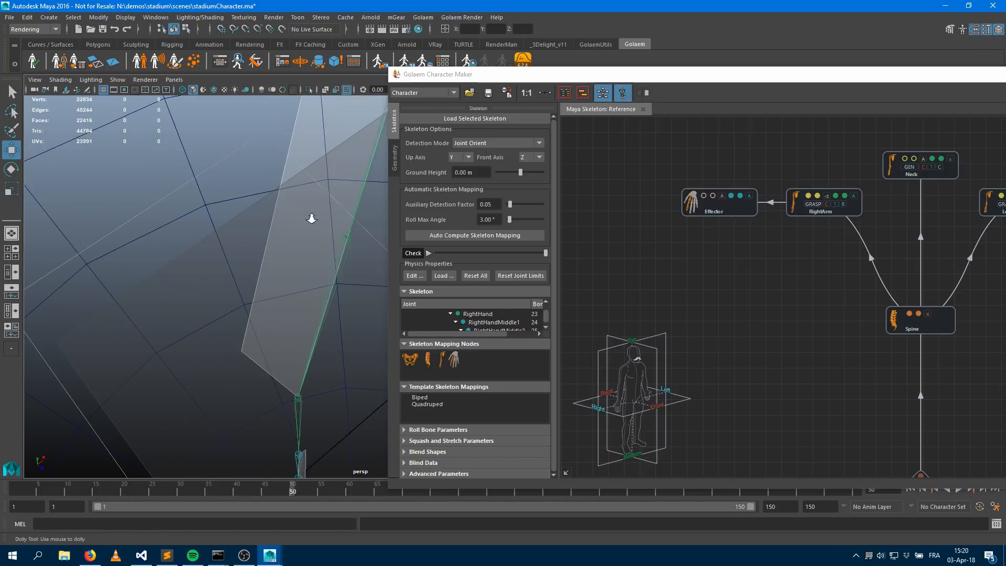
pyautogui.scroll(-3, 313, 218)
pyautogui.keyDown('alt'); pyautogui.moveTo(328, 233); pyautogui.dragTo(197, 261, button='middle'); pyautogui.keyUp('alt')
pyautogui.scroll(-1, 199, 260)
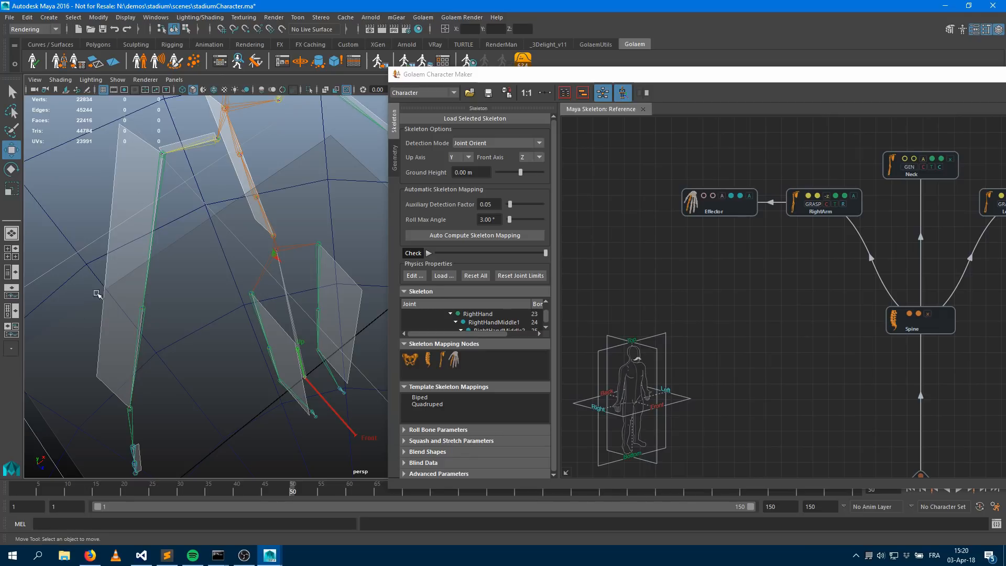
pyautogui.press('alt')
pyautogui.keyDown('alt'); pyautogui.moveTo(153, 333); pyautogui.dragTo(197, 238); pyautogui.keyUp('alt')
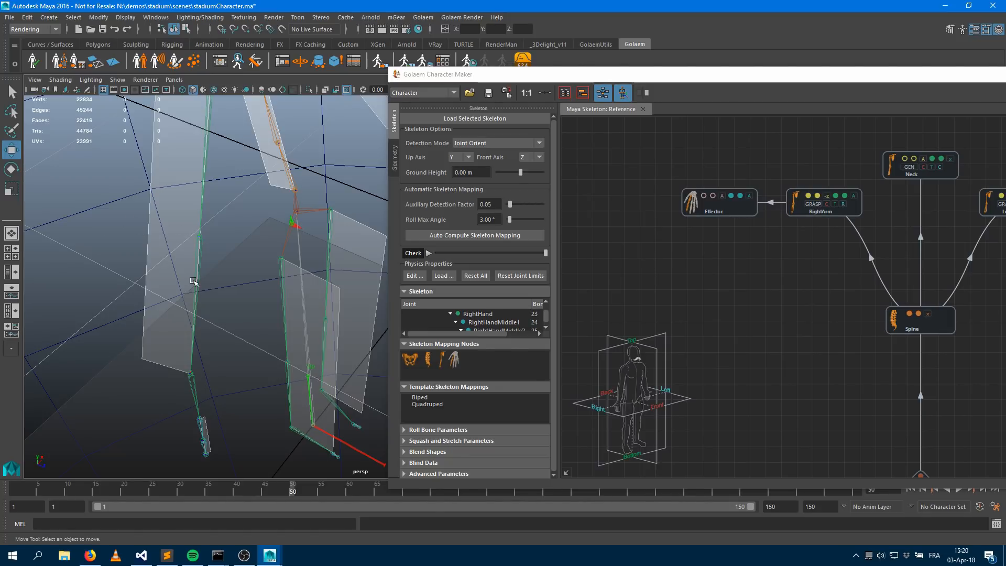
pyautogui.keyDown('alt'); pyautogui.moveTo(232, 317); pyautogui.dragTo(229, 287); pyautogui.keyUp('alt')
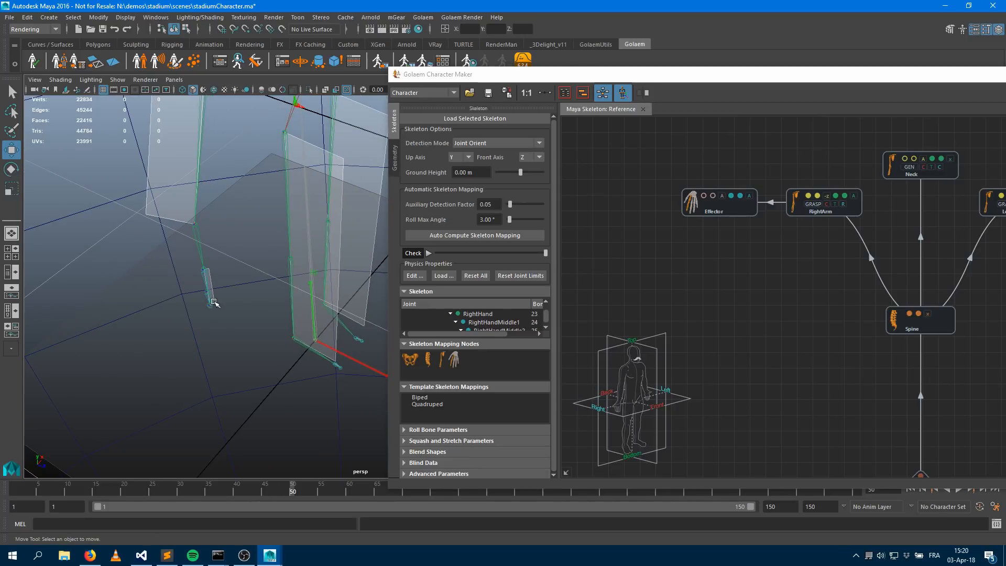
# Switch the Effector node's IK normal plane type while checking the right hand's orientation in the viewport
pyautogui.moveTo(593, 77); pyautogui.dragTo(867, 211)
pyautogui.moveTo(491, 244); pyautogui.dragTo(464, 242)
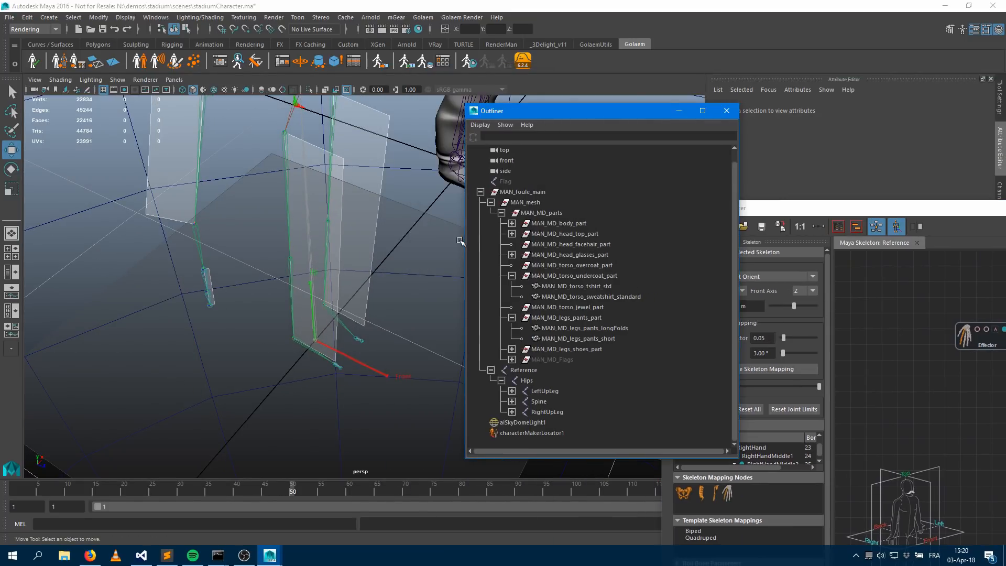
pyautogui.moveTo(515, 111); pyautogui.dragTo(780, 175)
pyautogui.keyDown('alt'); pyautogui.moveTo(484, 257); pyautogui.dragTo(464, 320, button='middle'); pyautogui.keyUp('alt')
pyautogui.keyDown('alt'); pyautogui.moveTo(467, 125); pyautogui.dragTo(556, 231); pyautogui.keyUp('alt')
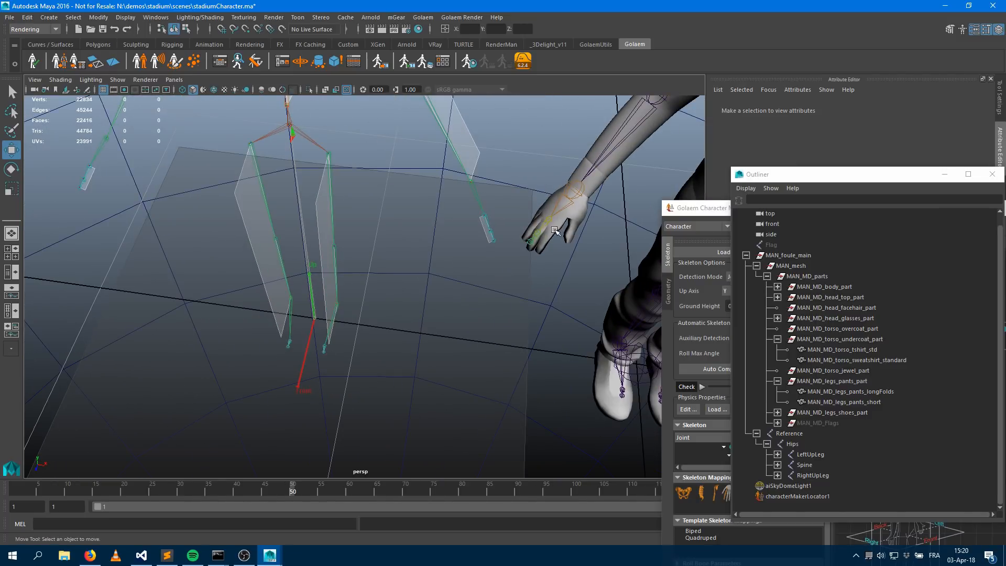
pyautogui.keyDown('alt'); pyautogui.moveTo(239, 259); pyautogui.dragTo(81, 329); pyautogui.keyUp('alt')
pyautogui.click(708, 211)
pyautogui.moveTo(708, 212); pyautogui.dragTo(301, 55)
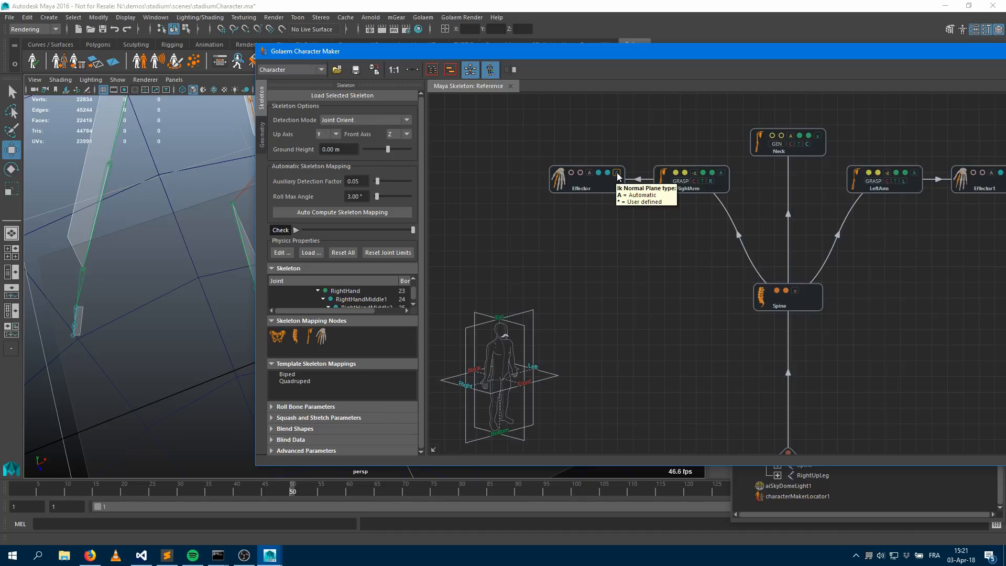
pyautogui.click(617, 173)
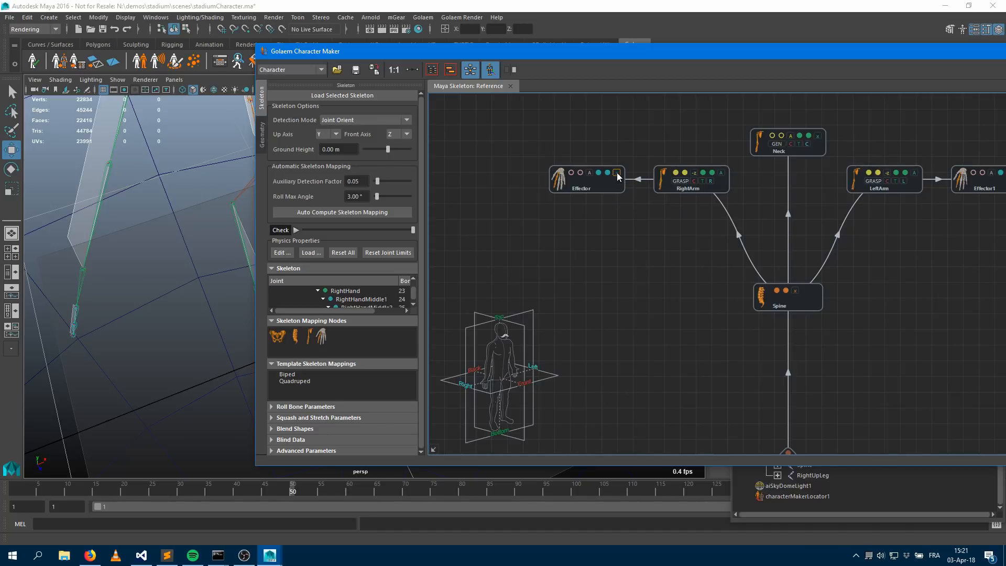
pyautogui.keyDown('alt'); pyautogui.moveTo(160, 310); pyautogui.dragTo(203, 260); pyautogui.keyUp('alt')
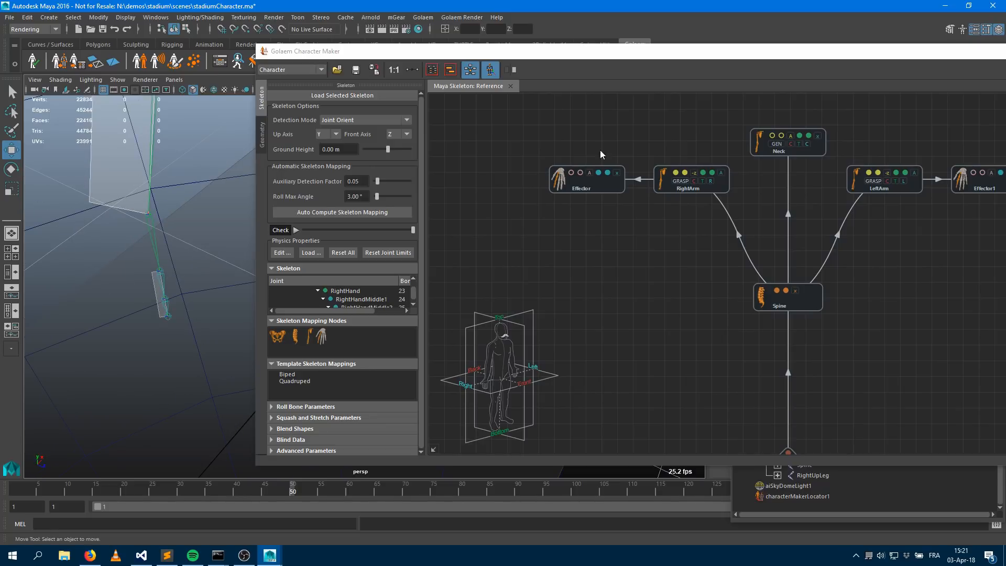
pyautogui.click(617, 173)
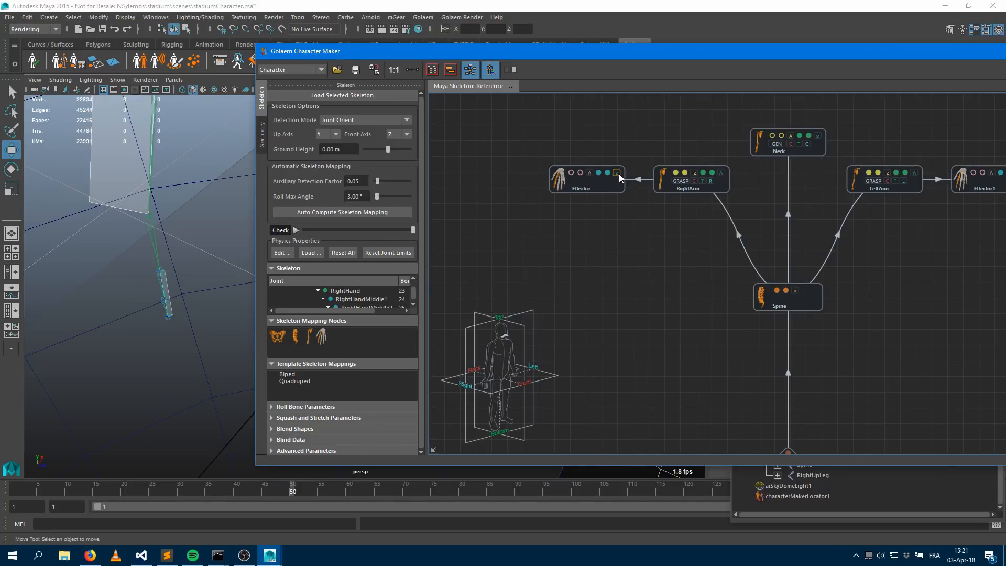
pyautogui.keyDown('alt'); pyautogui.moveTo(203, 340); pyautogui.dragTo(173, 294); pyautogui.keyUp('alt')
pyautogui.click(617, 174)
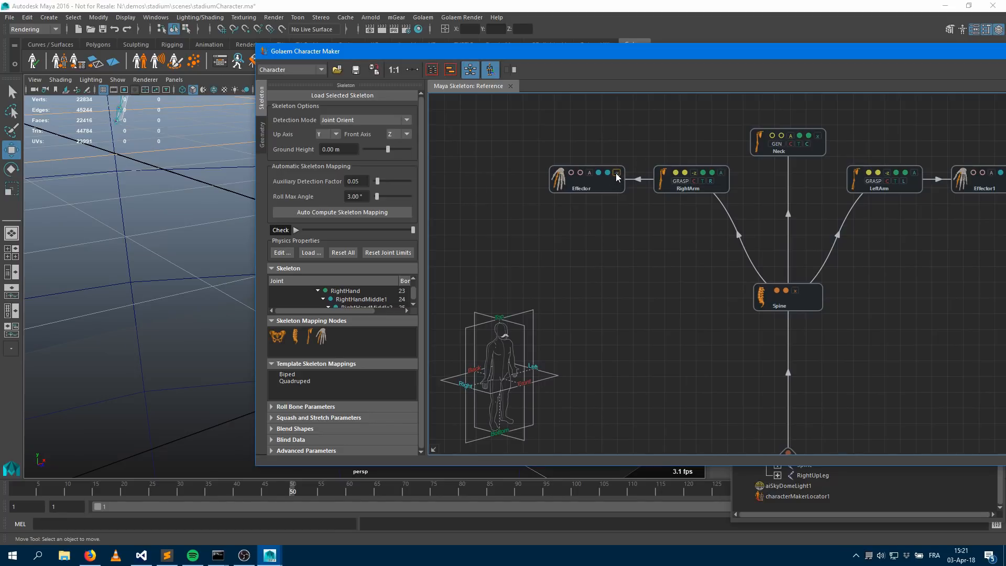
pyautogui.keyDown('alt'); pyautogui.moveTo(177, 182); pyautogui.dragTo(180, 215); pyautogui.keyUp('alt')
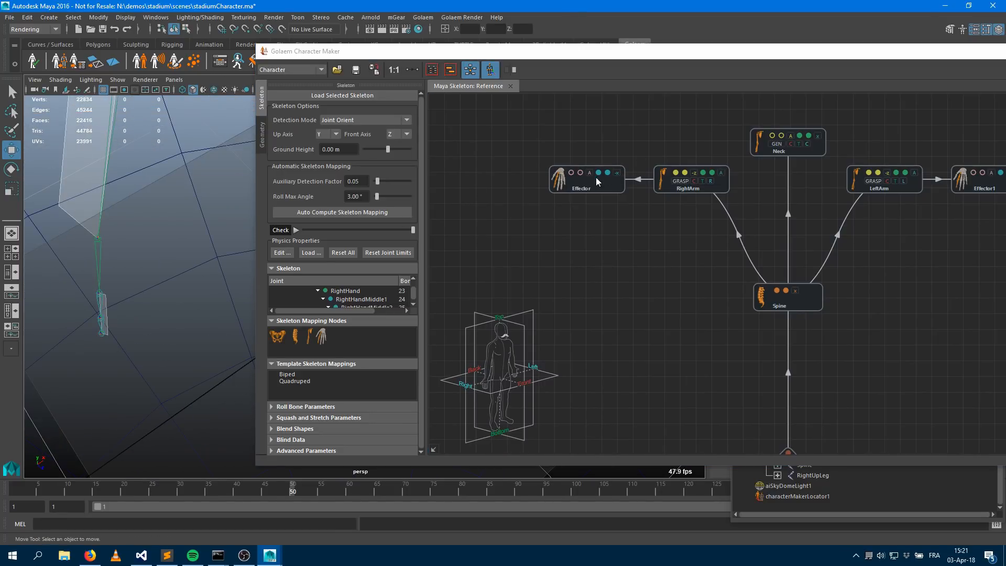
# Switch the right-hand Effector node's normal plane option and check the hand's orientation in the viewport
pyautogui.click(614, 172)
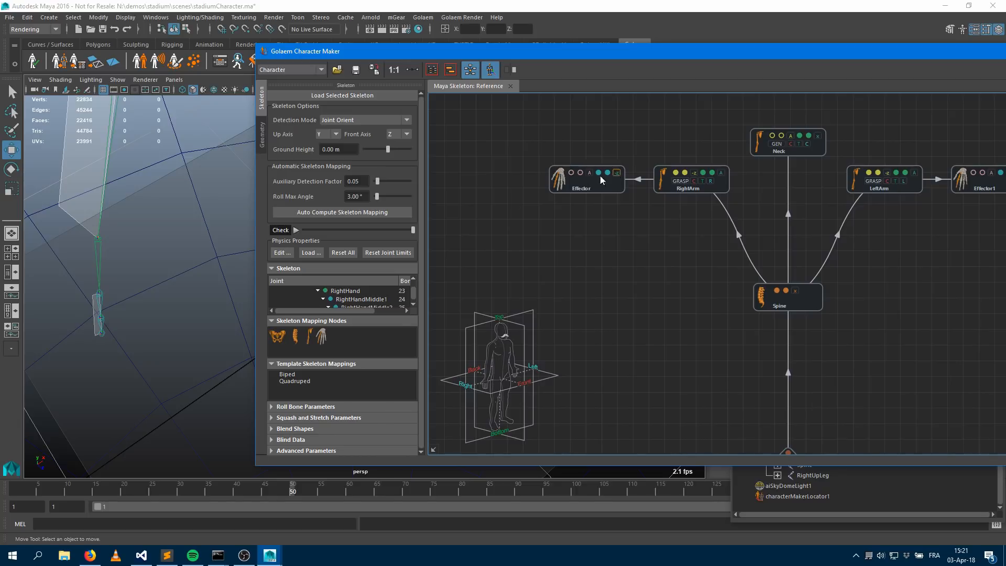
pyautogui.keyDown('alt'); pyautogui.moveTo(168, 288); pyautogui.dragTo(137, 282); pyautogui.keyUp('alt')
pyautogui.keyDown('alt'); pyautogui.moveTo(166, 263); pyautogui.dragTo(173, 283, button='middle'); pyautogui.keyUp('alt')
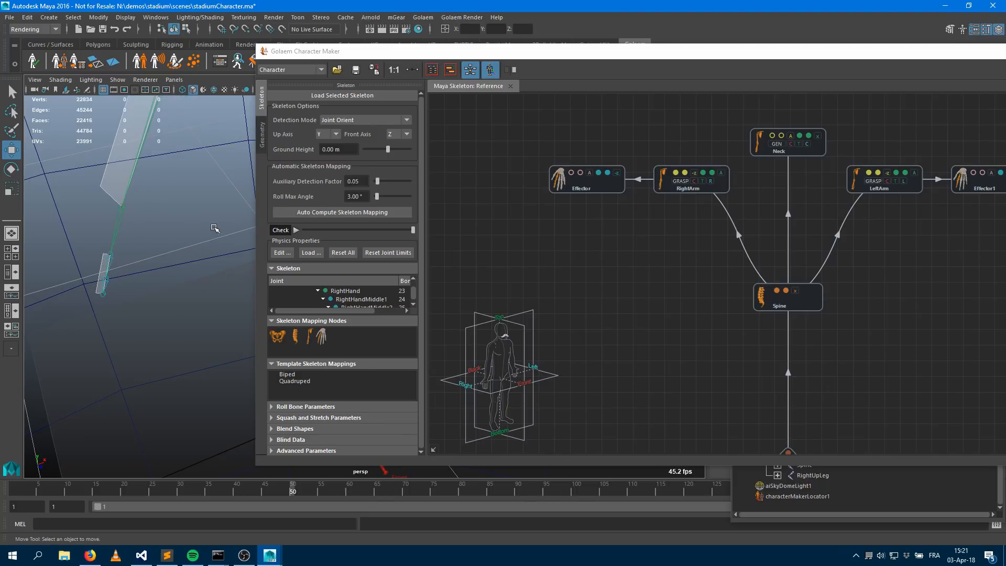
# Move the Character Maker window aside and switch the left-hand Effector1 node's normal plane option
pyautogui.moveTo(443, 52); pyautogui.dragTo(827, 88)
pyautogui.moveTo(417, 211)
pyautogui.keyDown('alt'); pyautogui.mouseDown()
pyautogui.moveTo(456, 220)
pyautogui.moveTo(400, 218)
pyautogui.moveTo(414, 219)
pyautogui.mouseUp(); pyautogui.keyUp('alt')
pyautogui.moveTo(790, 89); pyautogui.dragTo(105, 272)
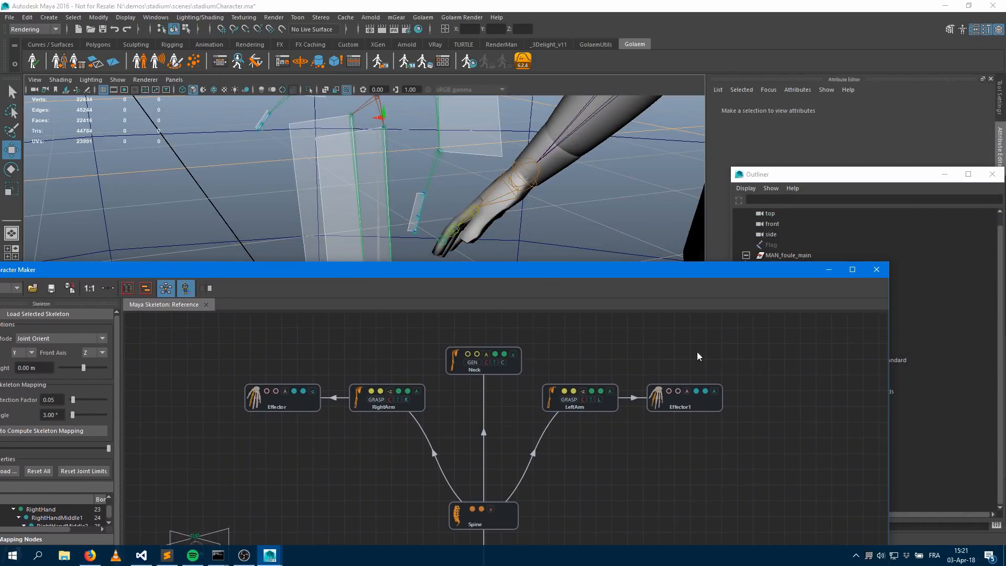
pyautogui.click(715, 393)
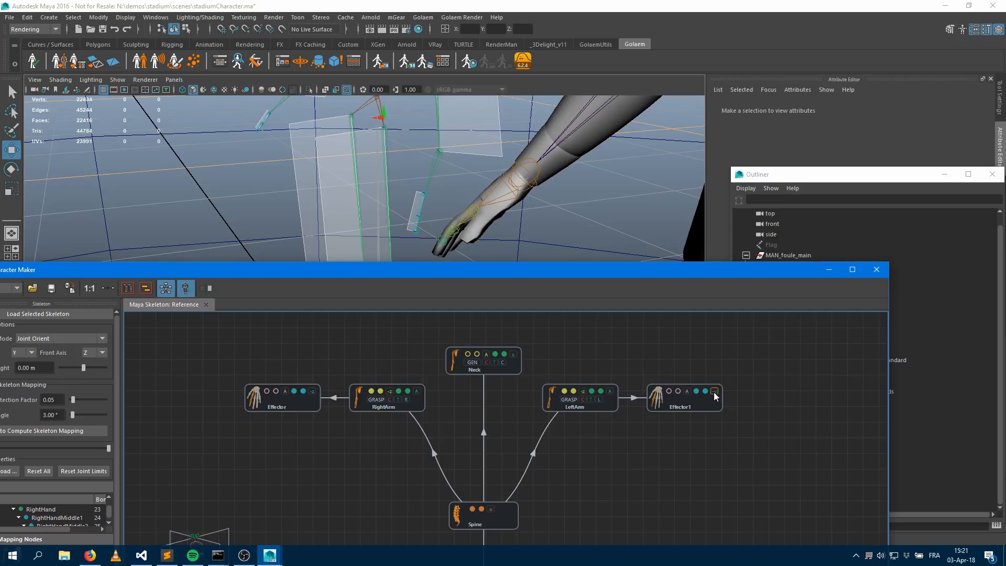
# Examine the skeleton's arms and legs in the viewport from several angles while scrubbing the Check slider
pyautogui.keyDown('alt'); pyautogui.moveTo(459, 229); pyautogui.dragTo(541, 218); pyautogui.keyUp('alt')
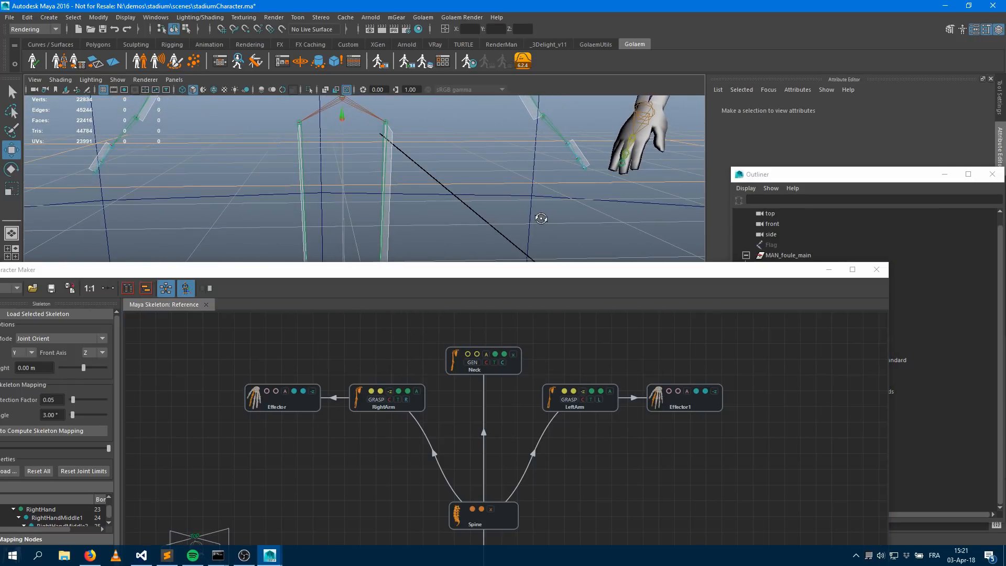
pyautogui.moveTo(314, 269); pyautogui.dragTo(756, 142)
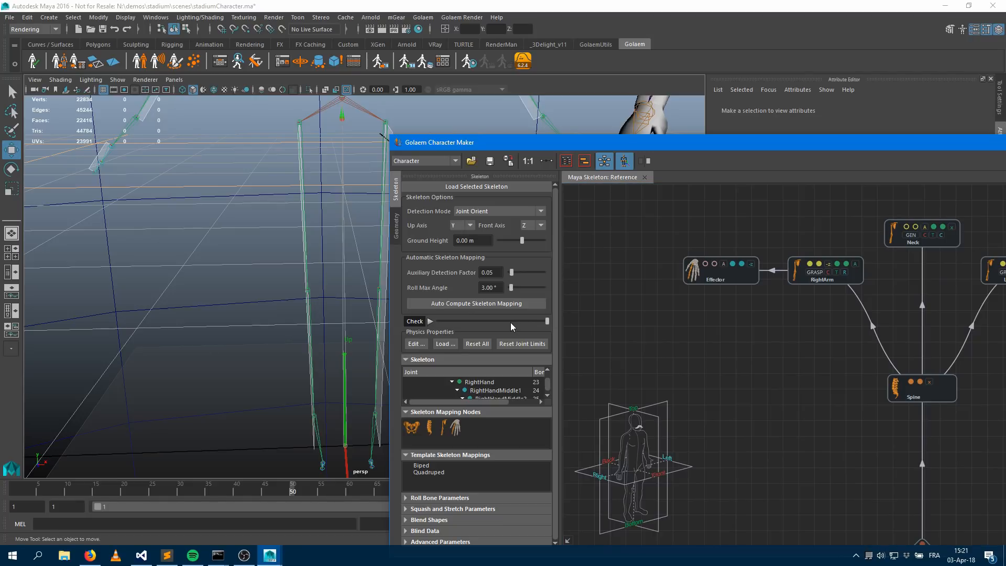
pyautogui.moveTo(544, 323); pyautogui.dragTo(491, 320)
pyautogui.keyDown('alt'); pyautogui.moveTo(214, 199); pyautogui.dragTo(250, 293, button='middle'); pyautogui.keyUp('alt')
pyautogui.scroll(3, 262, 286)
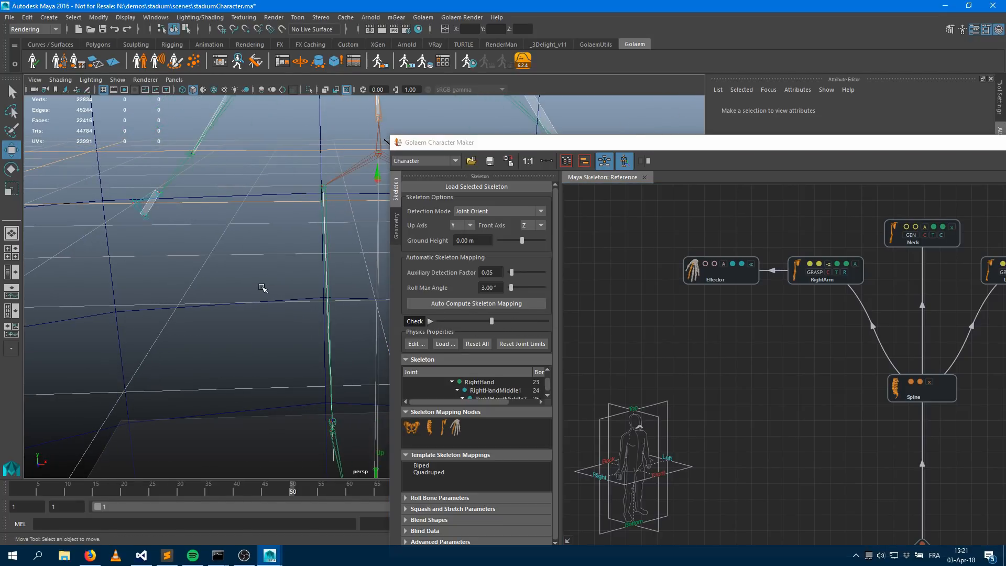
pyautogui.keyDown('alt'); pyautogui.moveTo(233, 305); pyautogui.dragTo(362, 315); pyautogui.keyUp('alt')
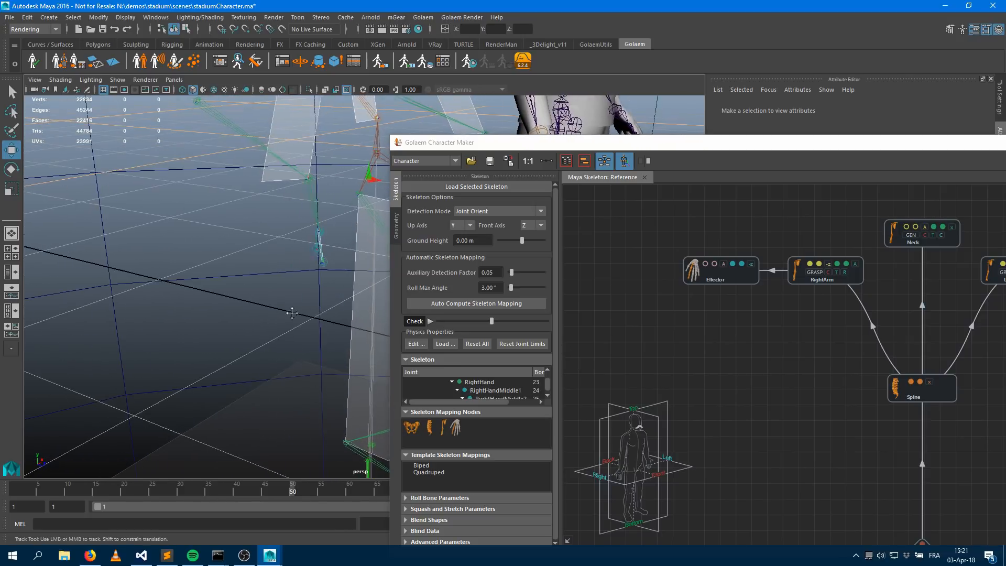
pyautogui.keyDown('alt'); pyautogui.moveTo(377, 307); pyautogui.dragTo(264, 288, button='middle'); pyautogui.keyUp('alt')
pyautogui.keyDown('alt'); pyautogui.moveTo(273, 232); pyautogui.dragTo(249, 374, button='middle'); pyautogui.keyUp('alt')
pyautogui.keyDown('alt'); pyautogui.moveTo(218, 173); pyautogui.dragTo(244, 320, button='middle'); pyautogui.keyUp('alt')
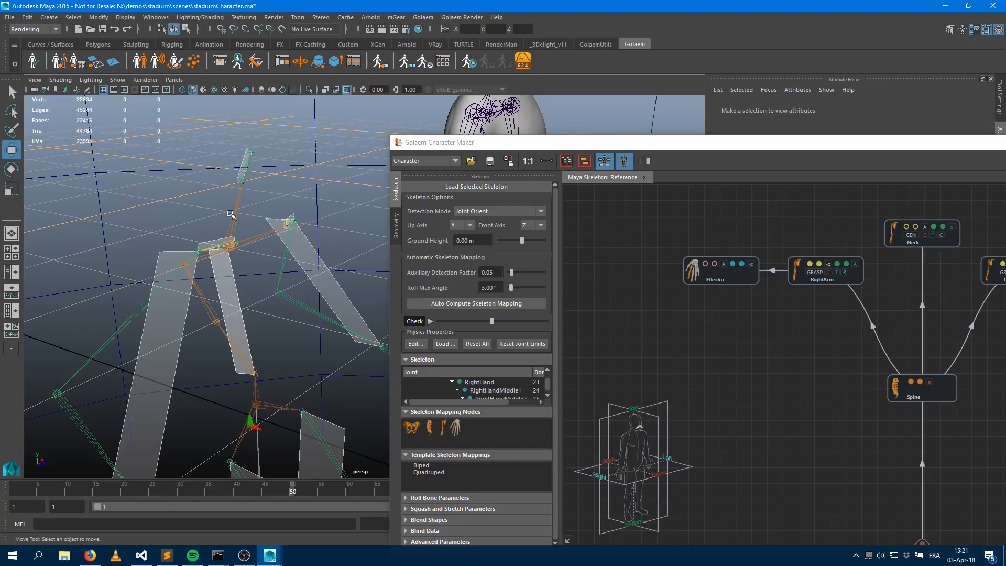
pyautogui.moveTo(491, 320); pyautogui.dragTo(442, 322)
pyautogui.moveTo(572, 320); pyautogui.dragTo(576, 322)
pyautogui.keyDown('alt'); pyautogui.moveTo(184, 288); pyautogui.dragTo(230, 324); pyautogui.keyUp('alt')
pyautogui.keyDown('alt'); pyautogui.moveTo(231, 323); pyautogui.dragTo(242, 193, button='middle'); pyautogui.keyUp('alt')
pyautogui.keyDown('alt'); pyautogui.moveTo(245, 262); pyautogui.dragTo(346, 272); pyautogui.keyUp('alt')
pyautogui.keyDown('alt'); pyautogui.moveTo(285, 269); pyautogui.dragTo(240, 267, button='right'); pyautogui.keyUp('alt')
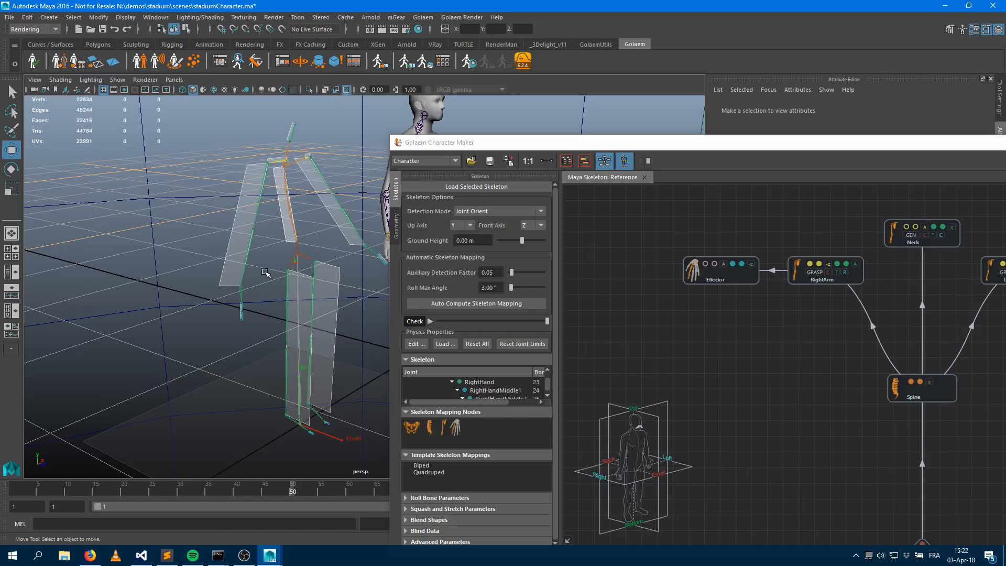
# Start saving the character file and create a new folder named golaem in the project's workspace root
pyautogui.moveTo(482, 144); pyautogui.dragTo(505, 57)
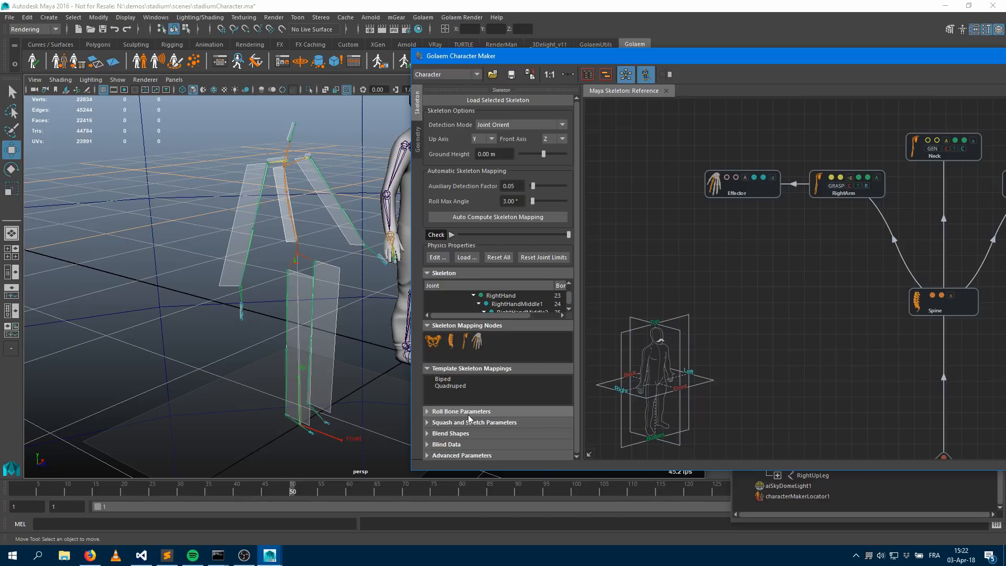
pyautogui.click(511, 74)
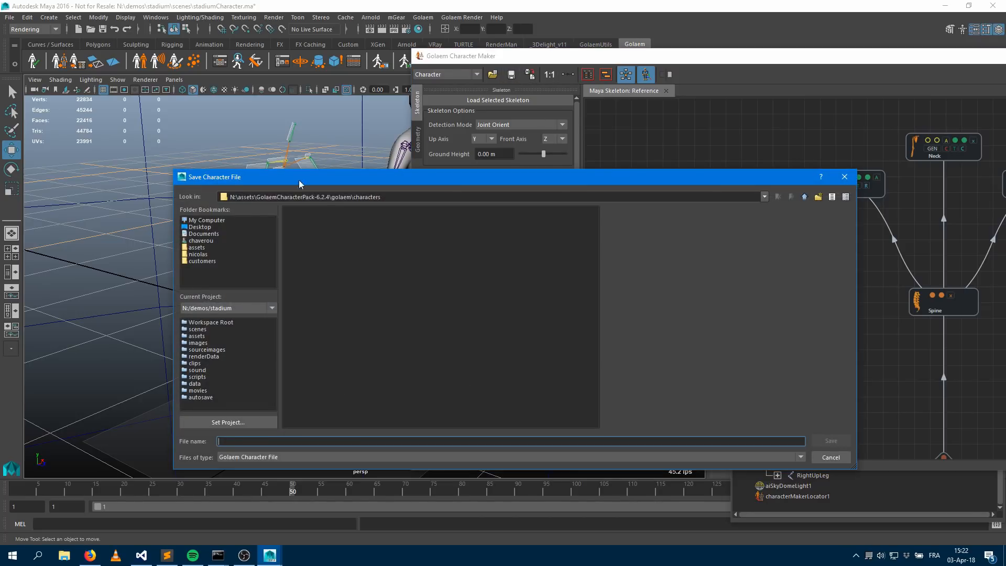
pyautogui.click(211, 323)
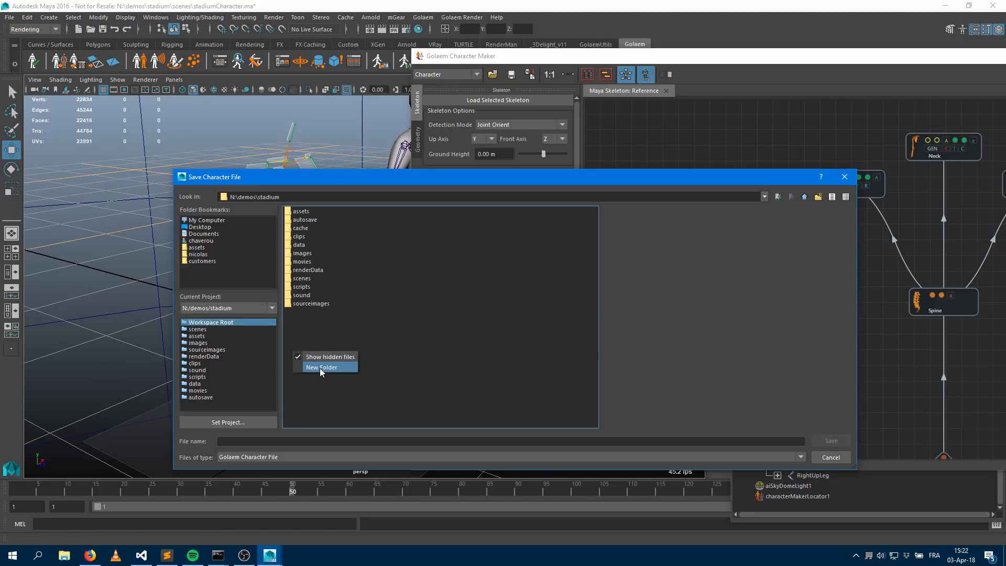
pyautogui.click(320, 368)
pyautogui.write('golaem')
pyautogui.press('Return')
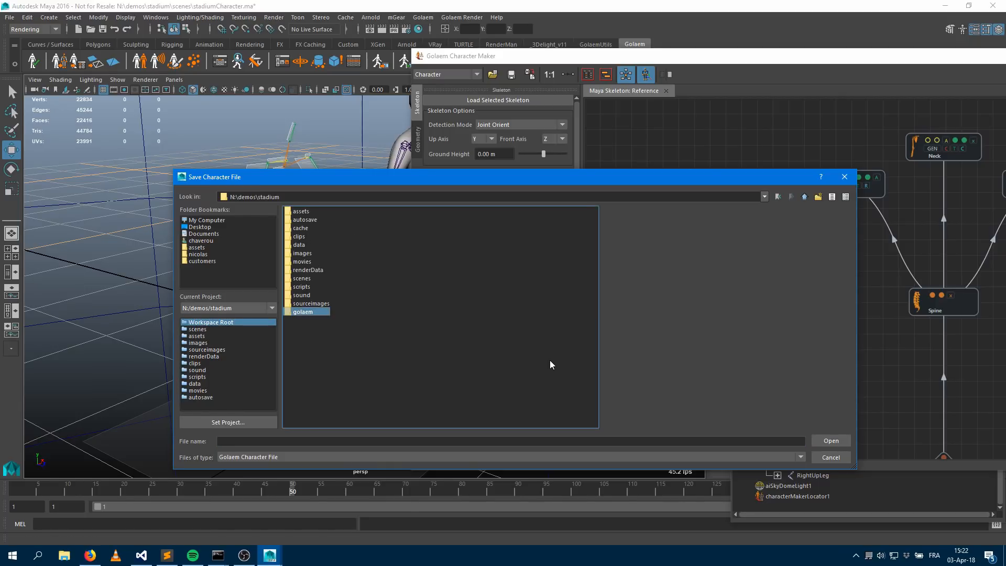
# Open the golaem folder and create a new folder named characters inside it
pyautogui.doubleClick(303, 311)
pyautogui.rightClick(366, 253)
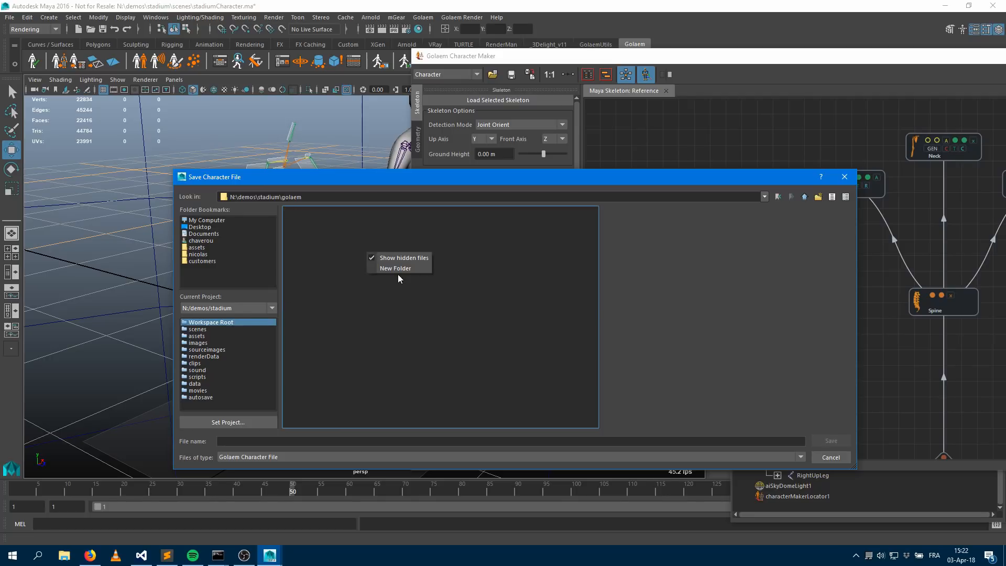
pyautogui.click(398, 273)
pyautogui.write('characters')
pyautogui.press('Return')
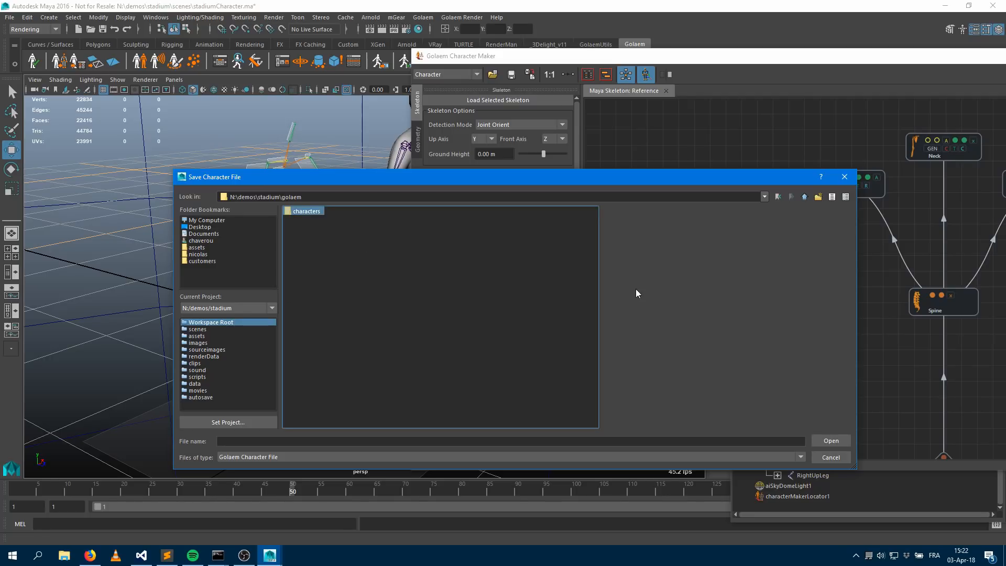
# Save the character file as stadiumCharacter inside the characters folder
pyautogui.doubleClick(309, 213)
pyautogui.click(242, 440)
pyautogui.write('stadiumChaac')
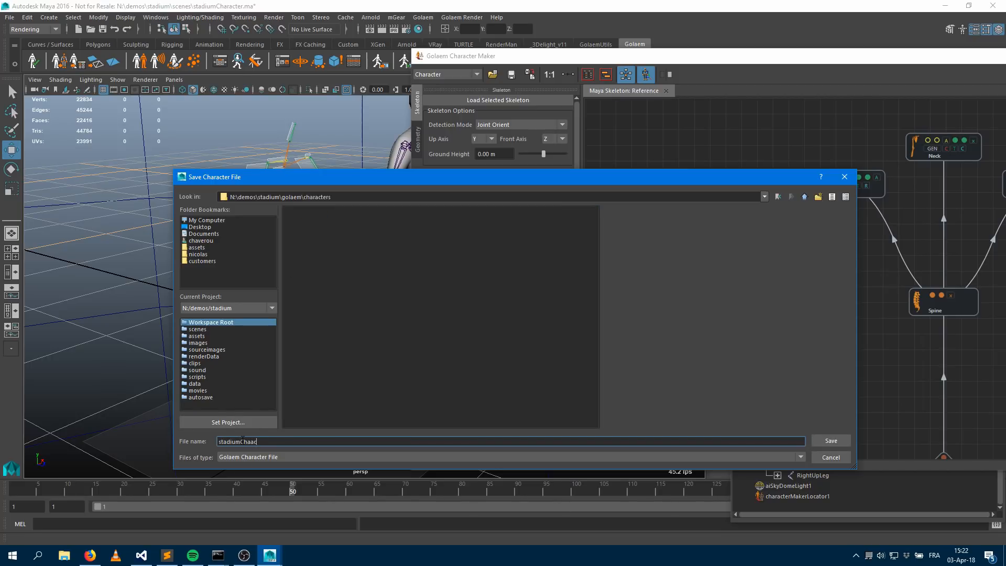
pyautogui.write('racter')
pyautogui.press('Return')
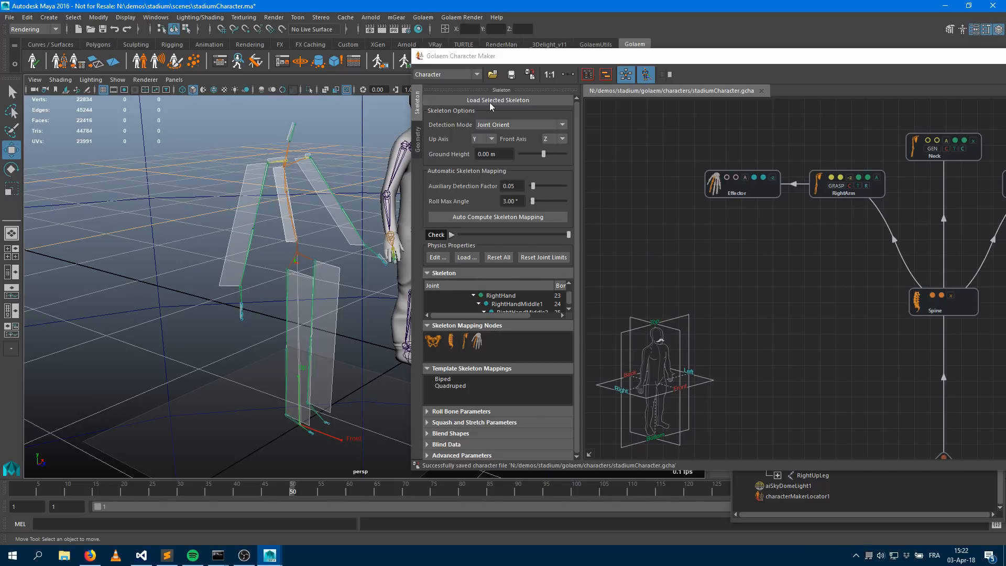
# Switch to the Geometry tab, select MAN_mesh in the Outliner, and import it as the character's geometry
pyautogui.moveTo(816, 317); pyautogui.dragTo(848, 319, button='middle')
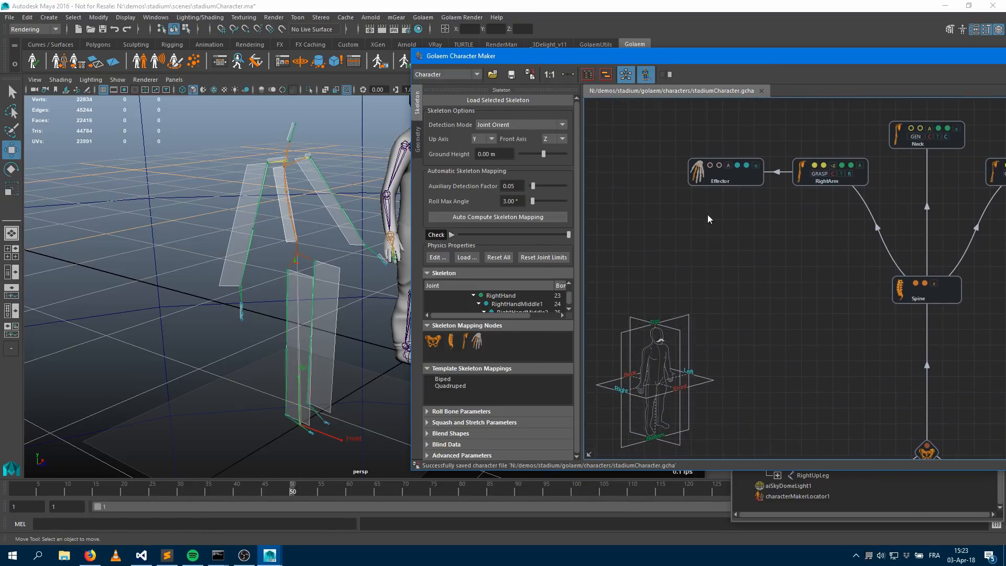
pyautogui.click(418, 140)
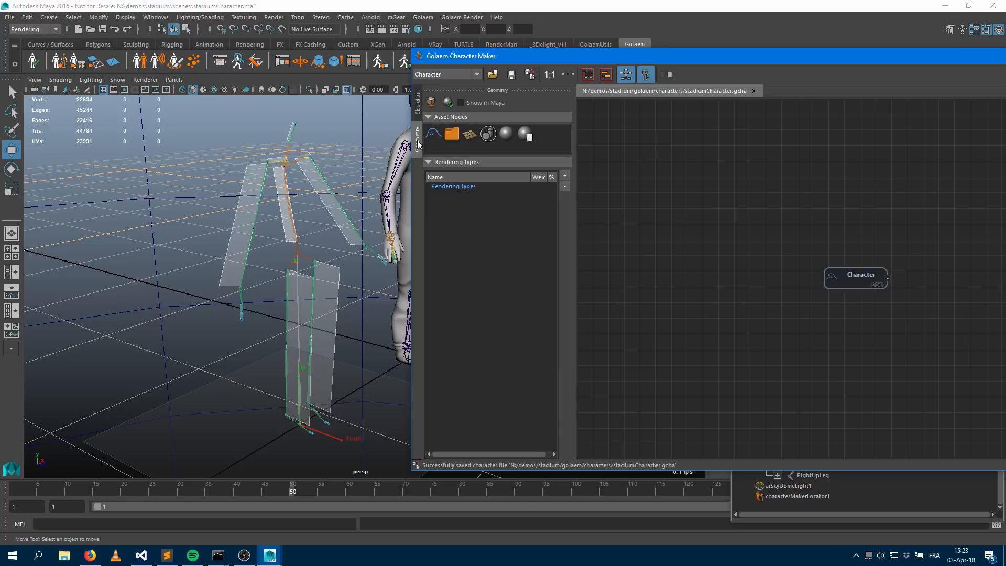
pyautogui.moveTo(702, 60); pyautogui.dragTo(207, 70)
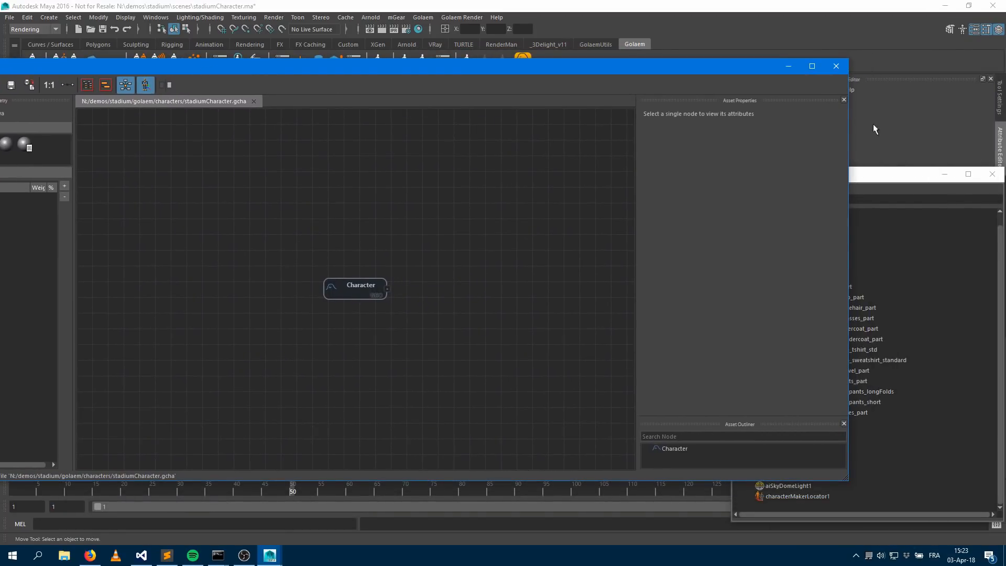
pyautogui.click(891, 175)
pyautogui.click(805, 270)
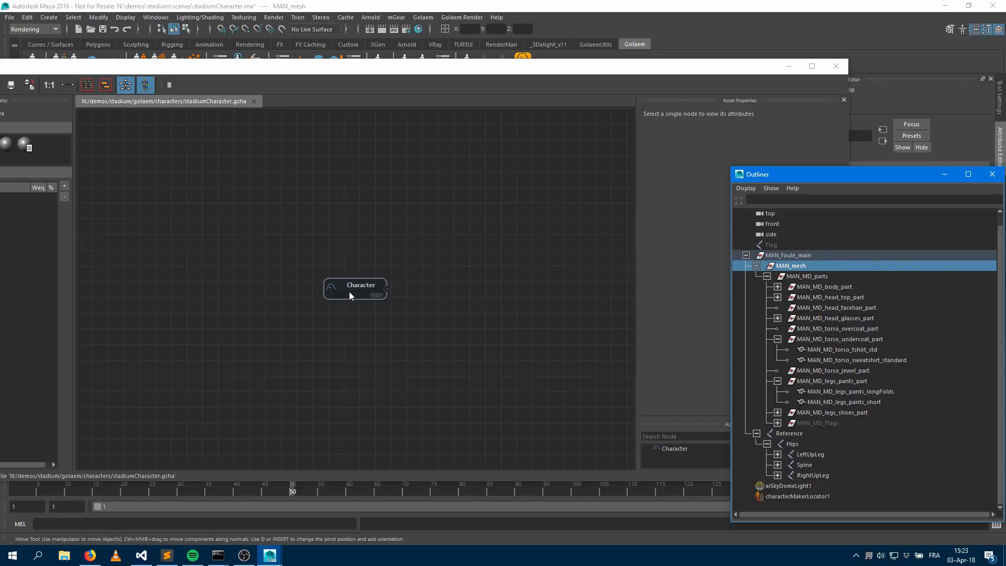
pyautogui.moveTo(797, 269); pyautogui.dragTo(361, 297, button='middle')
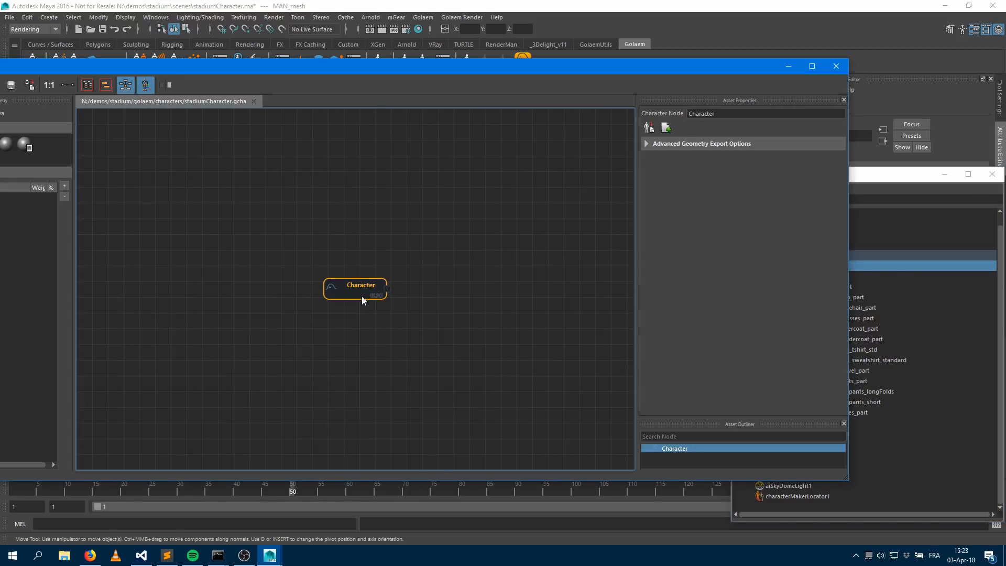
pyautogui.moveTo(198, 64); pyautogui.dragTo(407, 43)
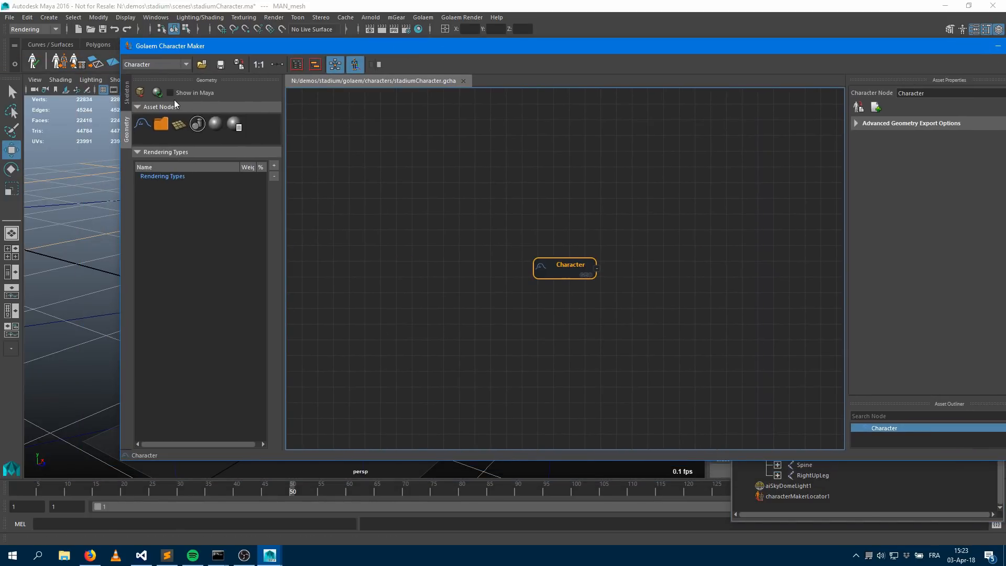
pyautogui.click(139, 92)
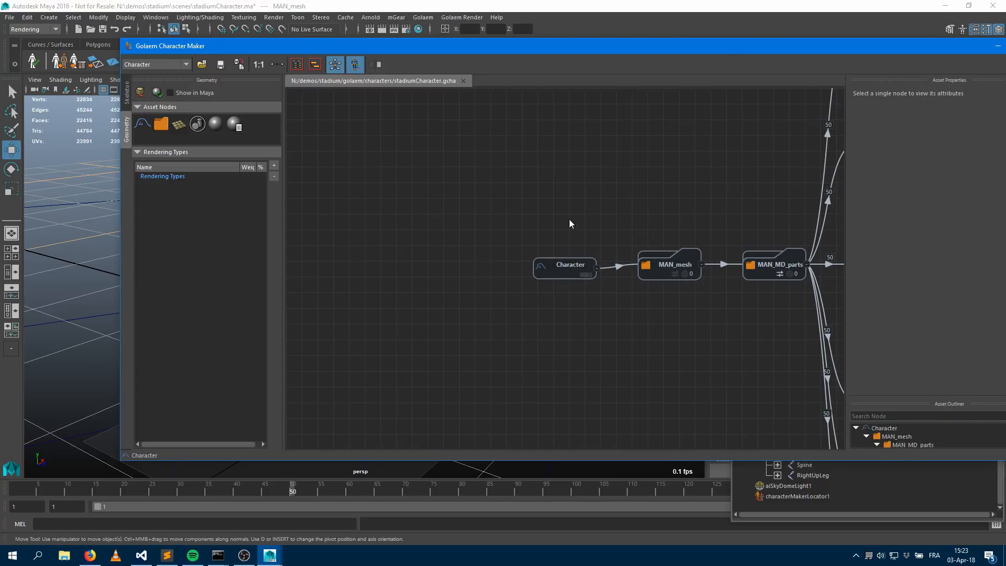
# Browse the imported geometry node graph, inspecting a torso shader node and collapsing and expanding branch levels
pyautogui.moveTo(648, 199); pyautogui.dragTo(407, 157, button='middle')
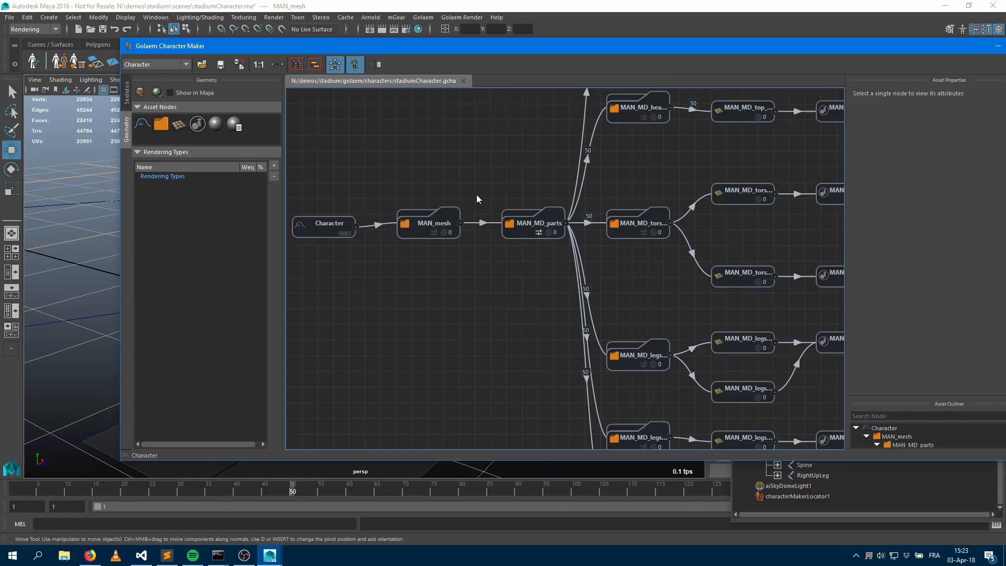
pyautogui.moveTo(743, 227); pyautogui.dragTo(614, 244, button='middle')
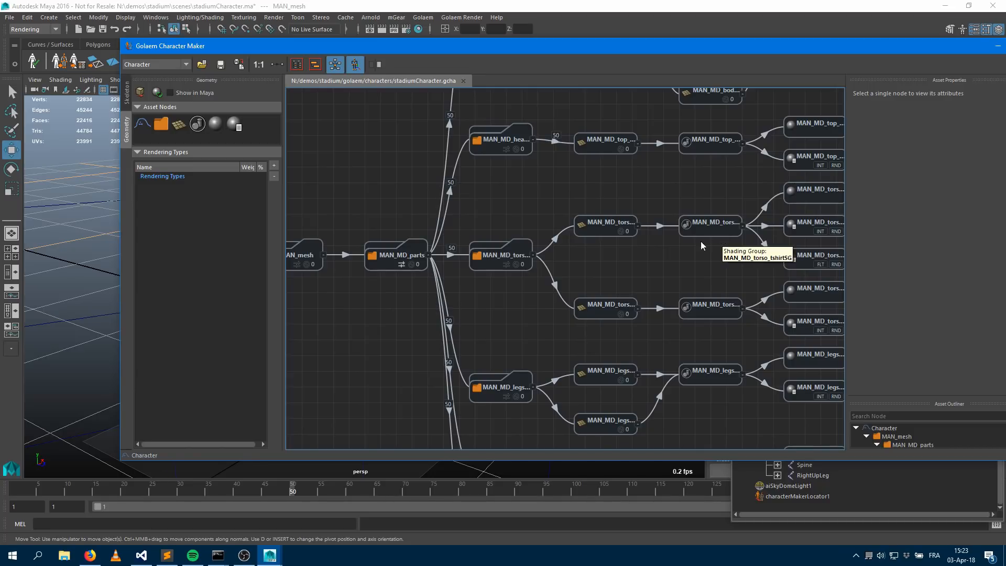
pyautogui.moveTo(718, 209); pyautogui.dragTo(580, 239, button='middle')
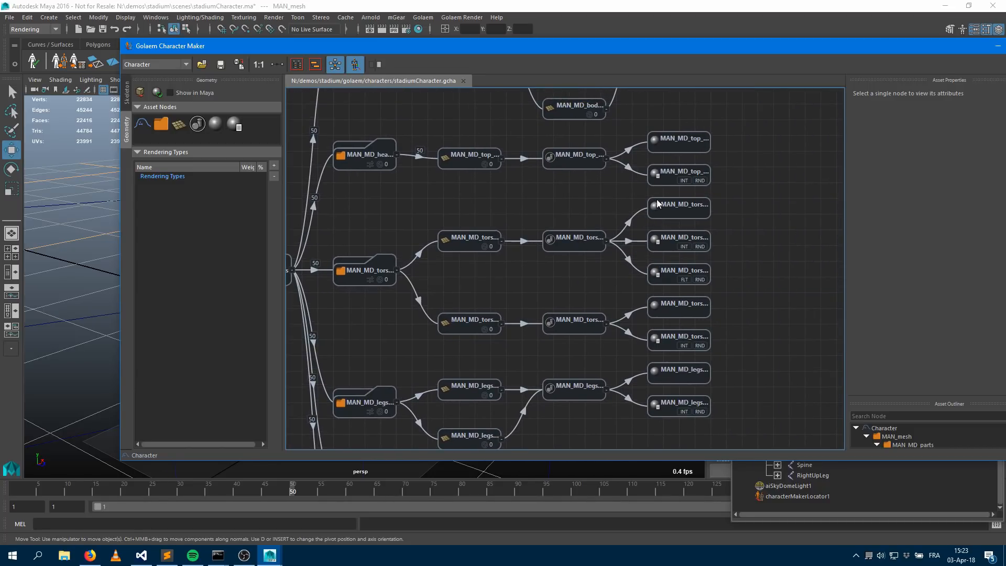
pyautogui.click(681, 214)
pyautogui.moveTo(483, 249); pyautogui.dragTo(793, 223, button='middle')
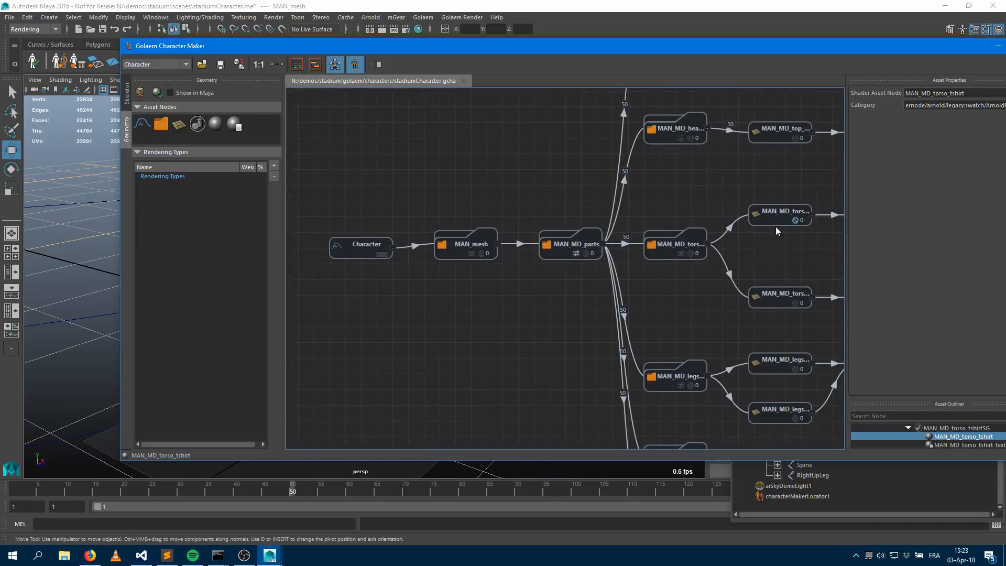
pyautogui.click(455, 253)
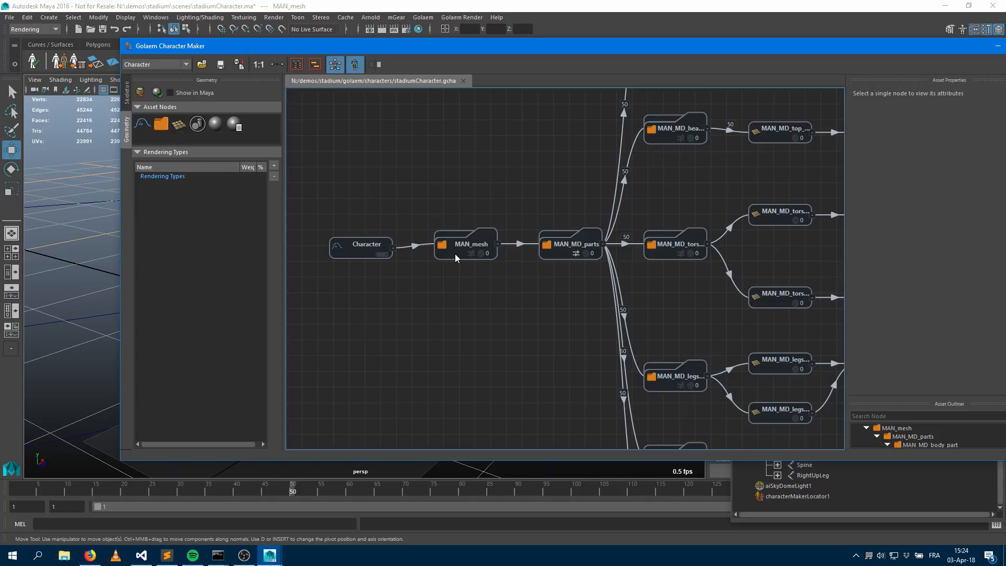
pyautogui.press('-')
pyautogui.press('-')
pyautogui.press('+')
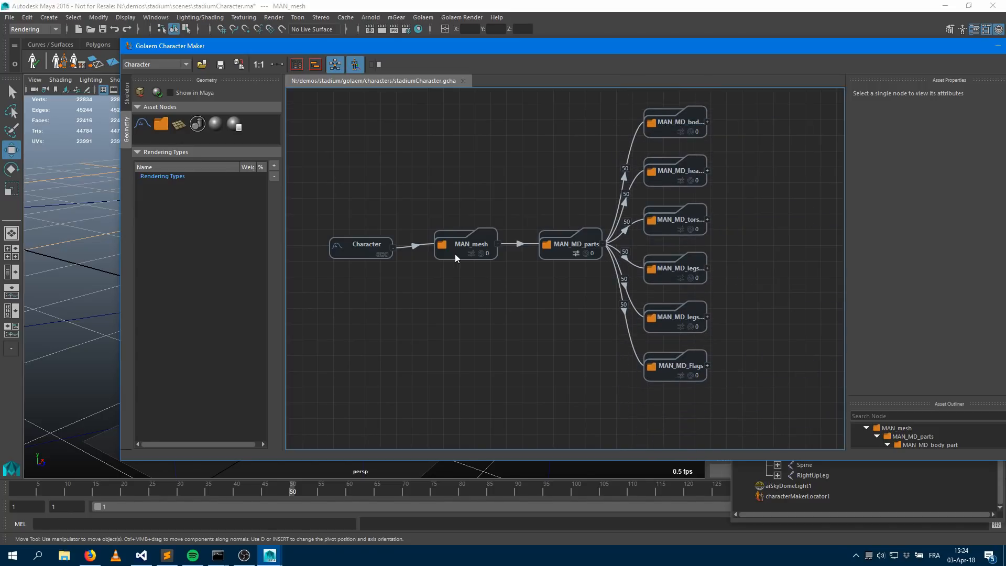
pyautogui.press('+')
pyautogui.press('-')
pyautogui.press('-')
pyautogui.press('-')
pyautogui.press('+')
pyautogui.press('+')
# Inspect the MAN_mesh and MAN_MD_parts nodes and expand the MAN_MD_body_part branch
pyautogui.click(453, 255)
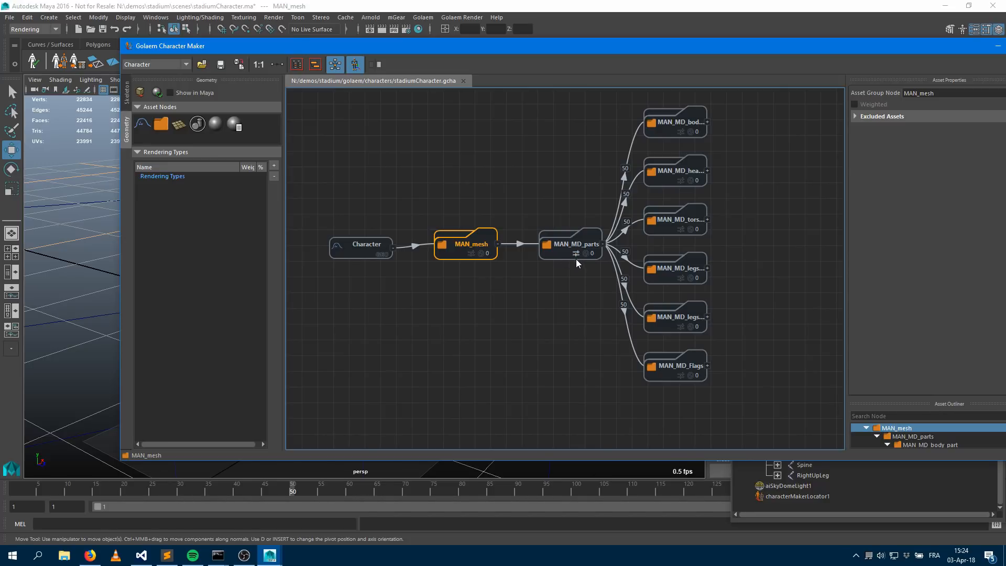
pyautogui.click(555, 258)
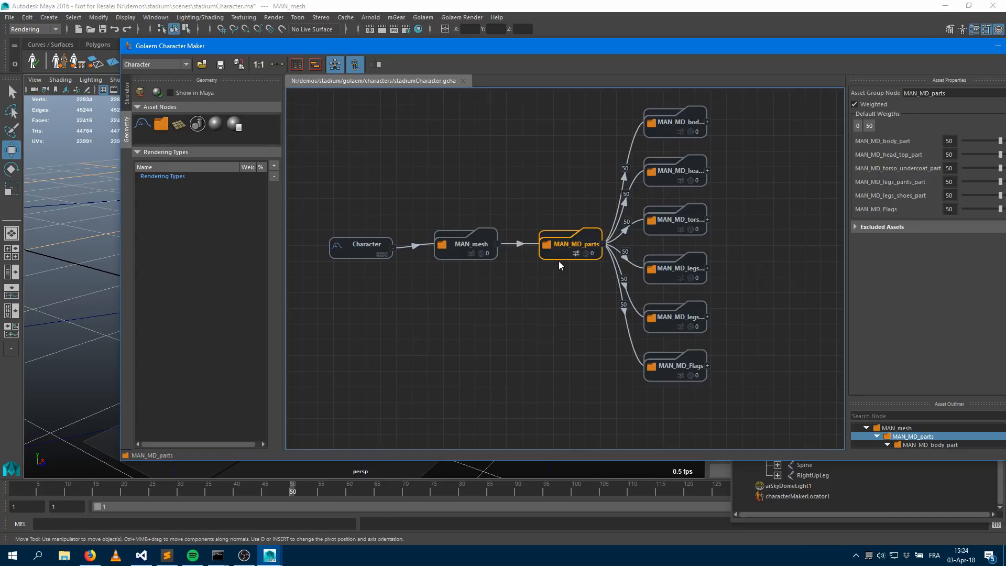
pyautogui.click(665, 135)
pyautogui.click(707, 121)
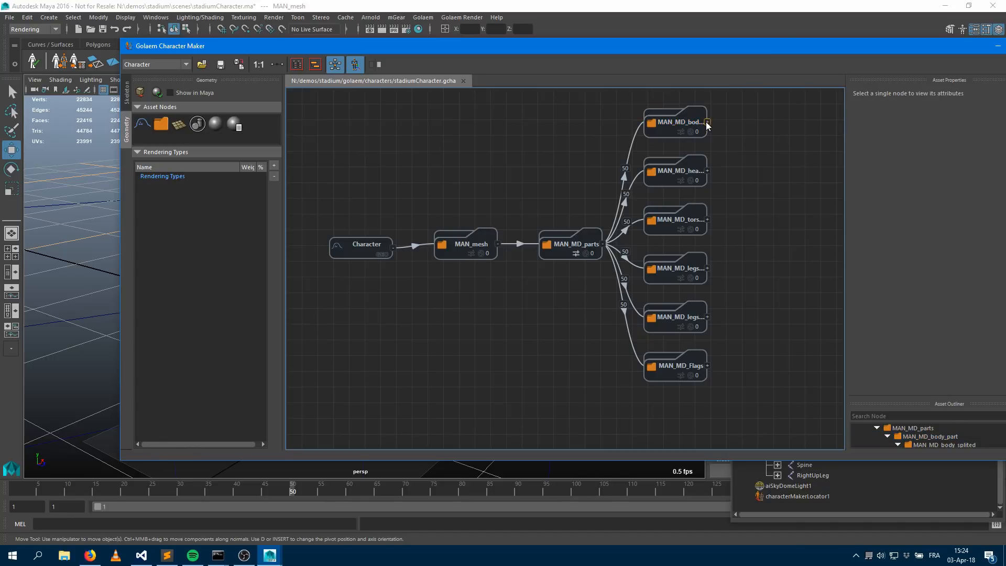
pyautogui.click(812, 122)
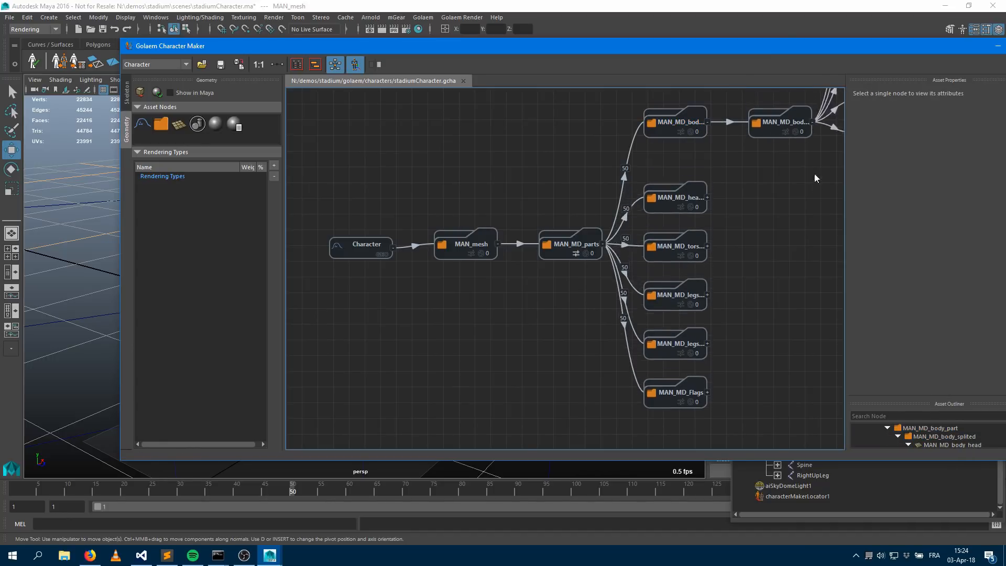
# Inspect the head, torso and legs part nodes, collapsing the body branch and expanding and collapsing the head branch
pyautogui.click(813, 121)
pyautogui.click(706, 121)
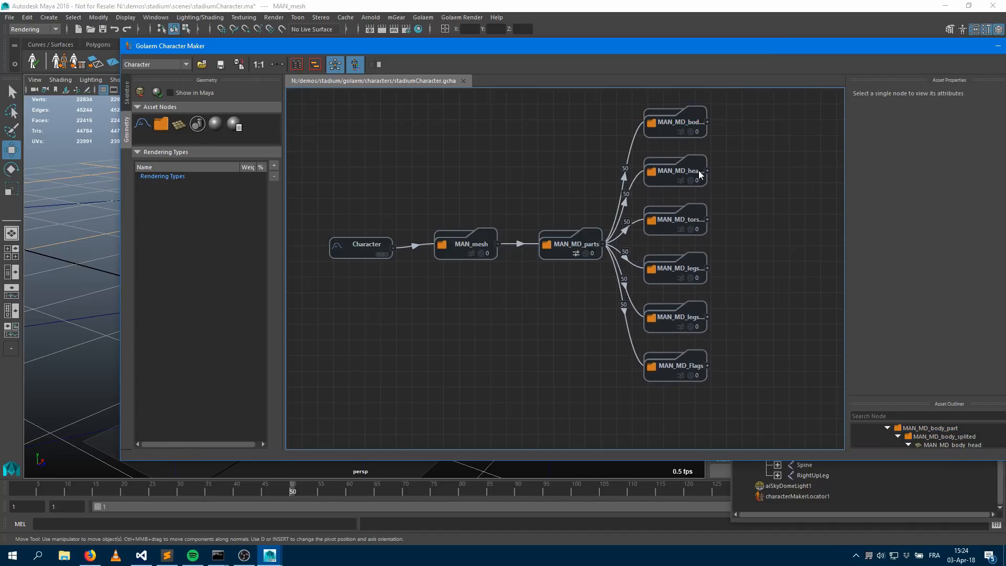
pyautogui.click(662, 182)
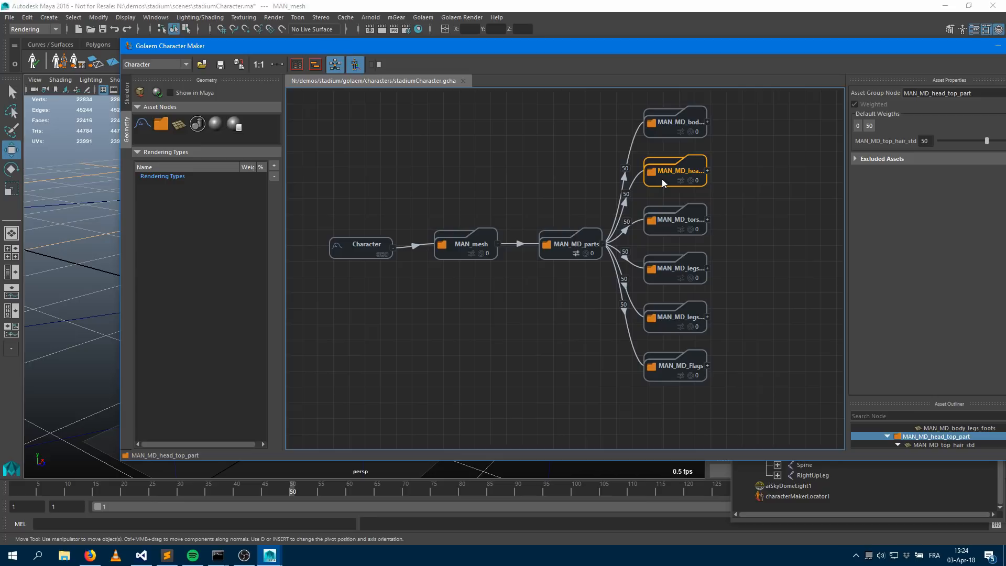
pyautogui.click(707, 171)
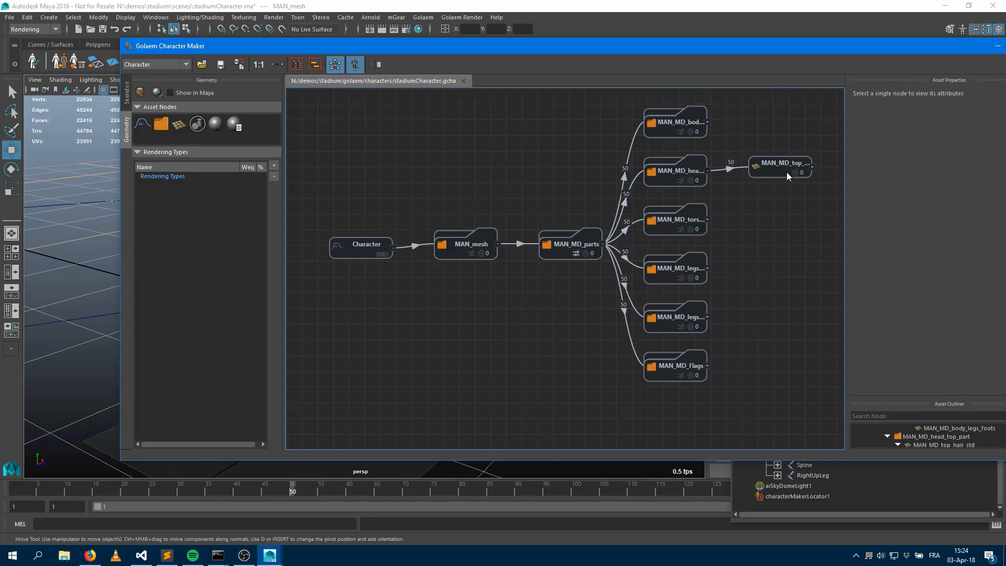
pyautogui.click(787, 172)
pyautogui.click(708, 170)
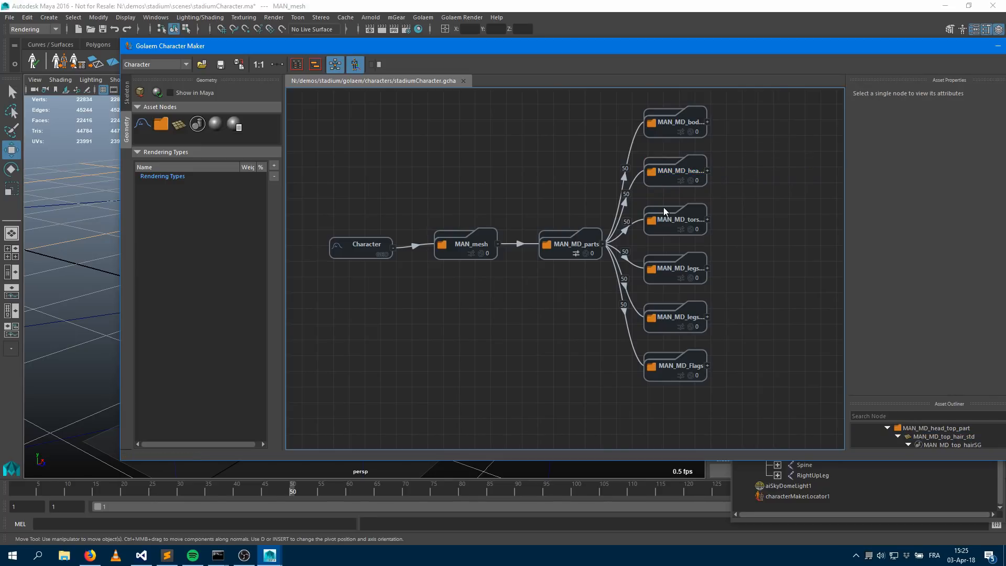
pyautogui.click(667, 232)
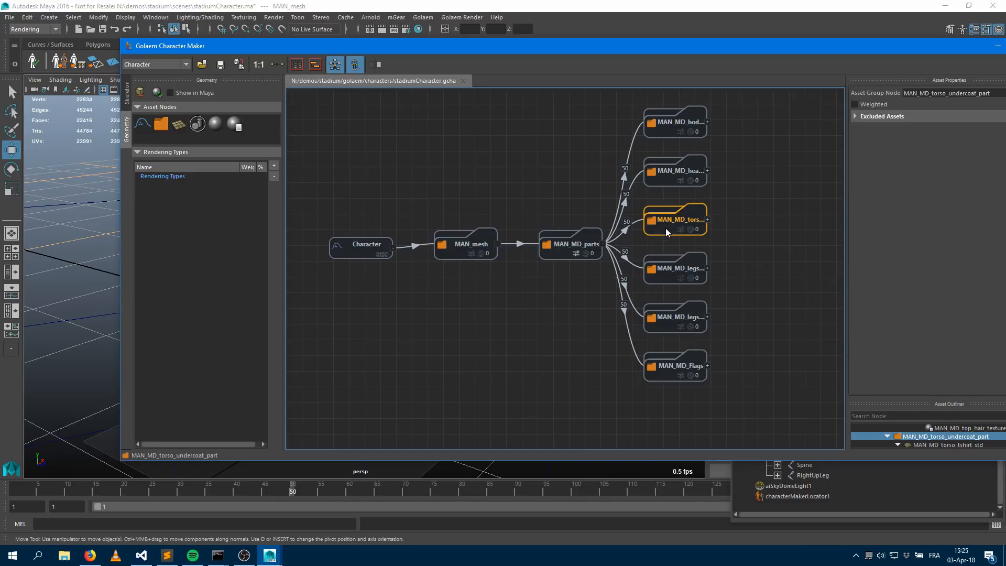
pyautogui.click(664, 276)
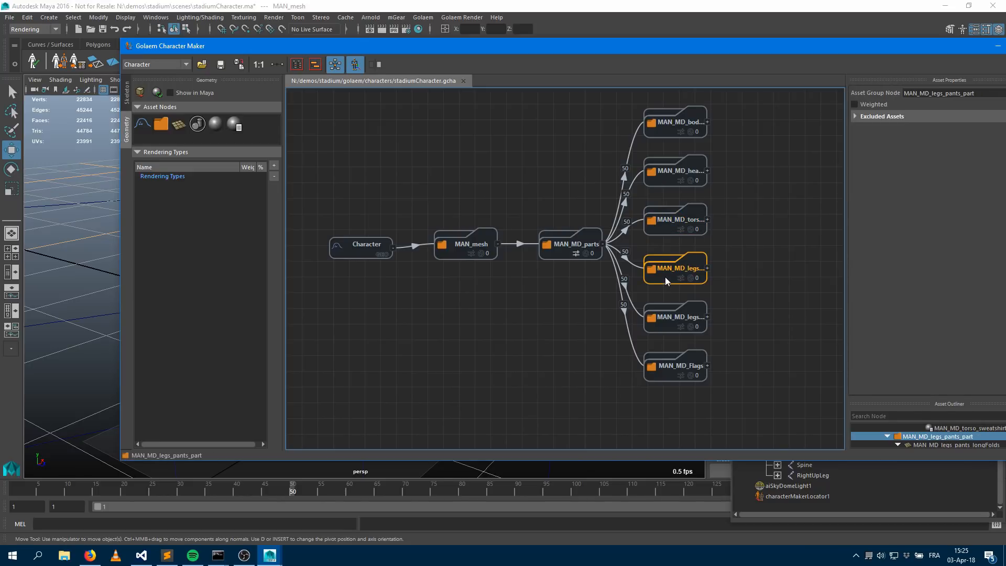
pyautogui.click(662, 324)
# Delete the MAN_MD_Flags part node from the geometry graph
pyautogui.click(662, 376)
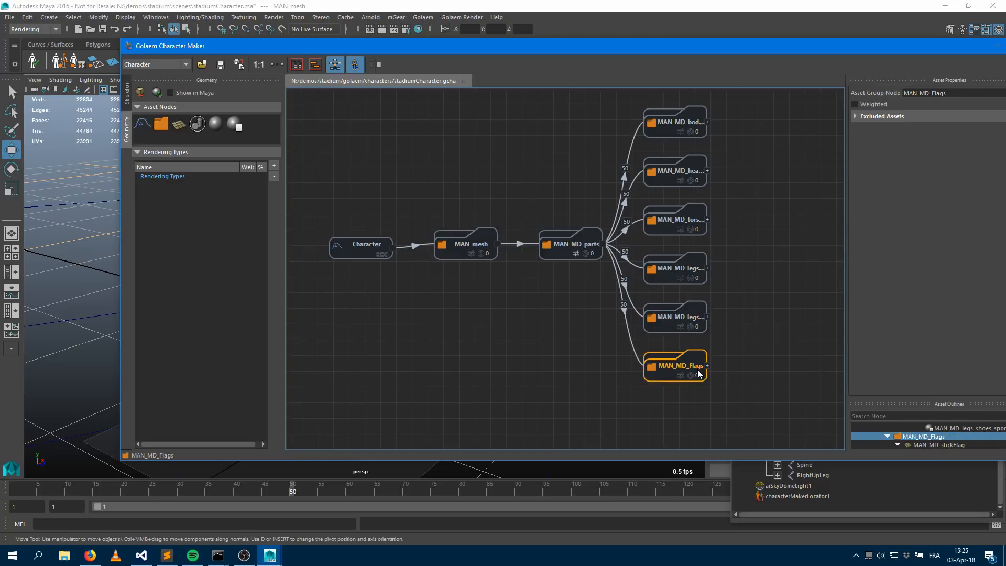
pyautogui.press('Delete')
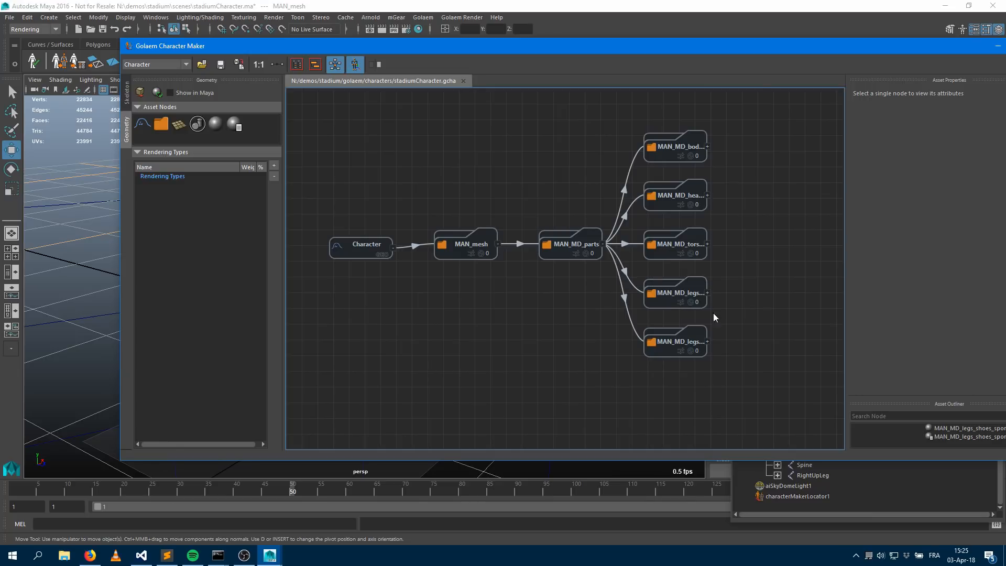
# Expand the MAN_MD_torso branch, inspect its t-shirt and sweatshirt mesh nodes, and make the torso part weighted
pyautogui.moveTo(643, 270); pyautogui.dragTo(438, 266, button='middle')
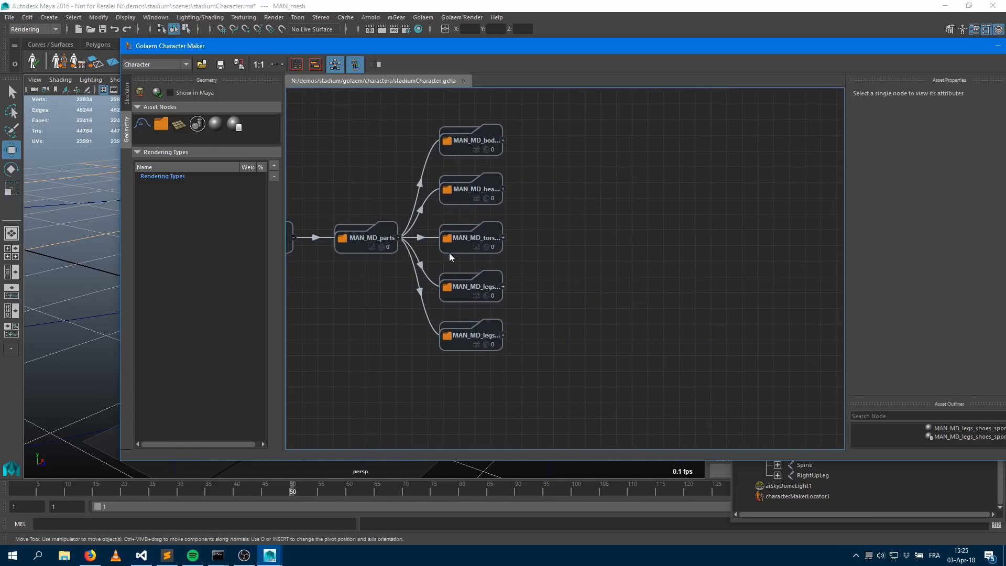
pyautogui.doubleClick(459, 245)
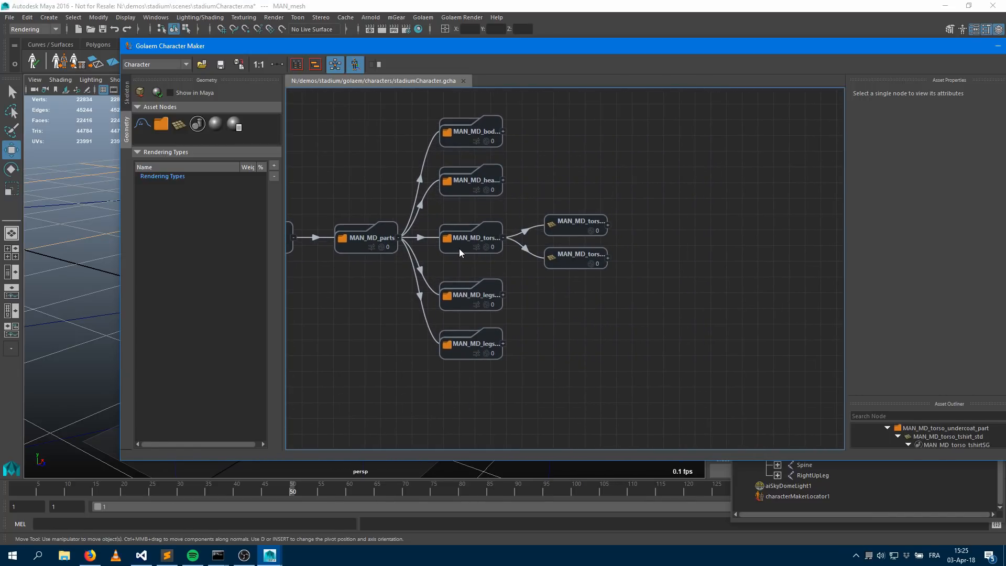
pyautogui.click(459, 248)
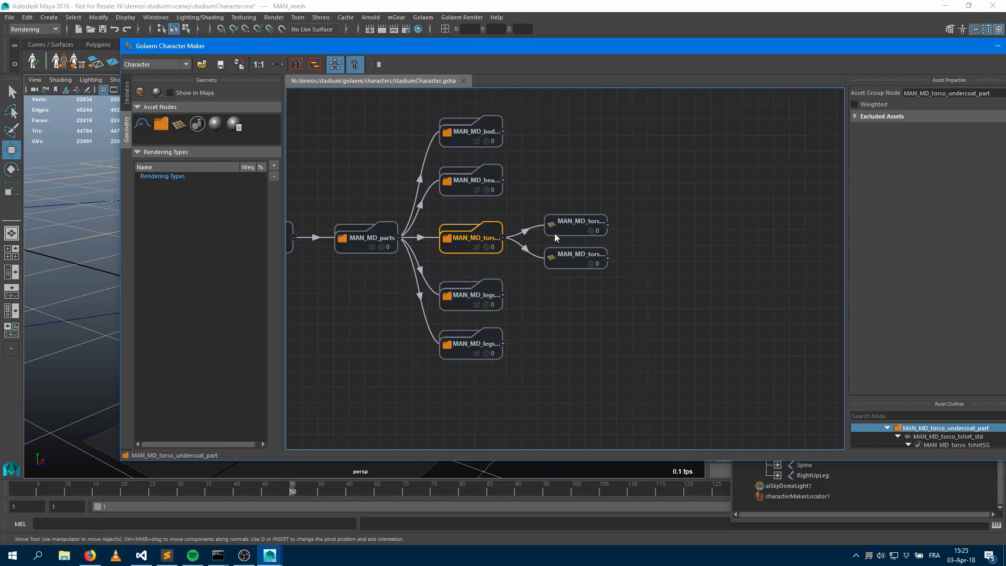
pyautogui.click(570, 233)
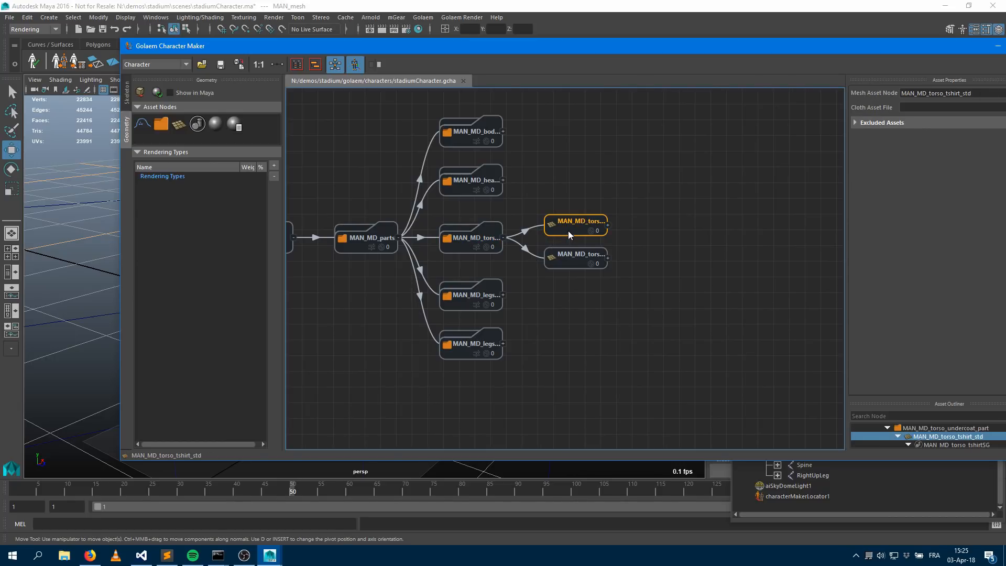
pyautogui.click(569, 265)
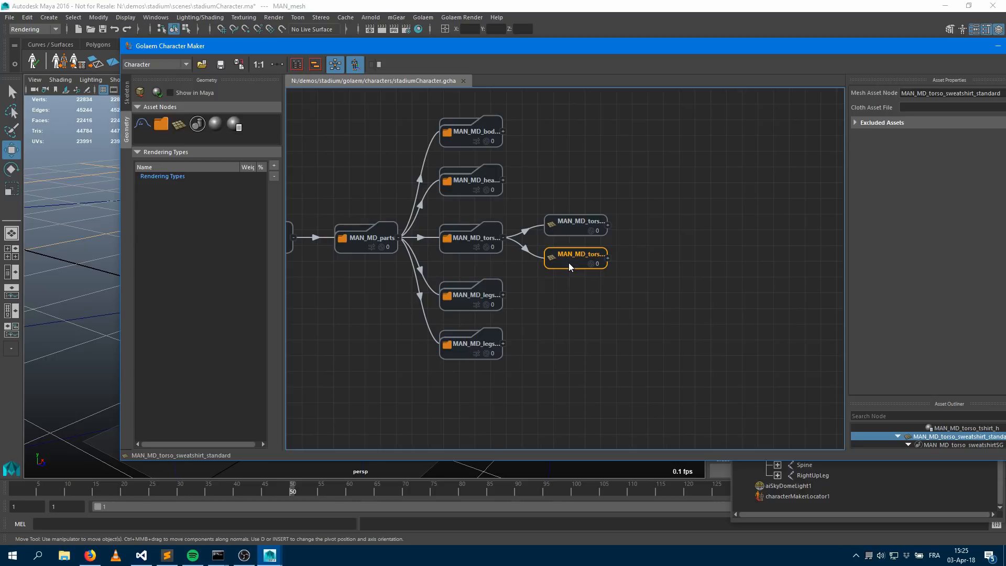
pyautogui.click(476, 247)
# Expand the MAN_MD_legs pants branch, inspect its longFolds and short mesh nodes, and make the pants part weighted
pyautogui.click(464, 303)
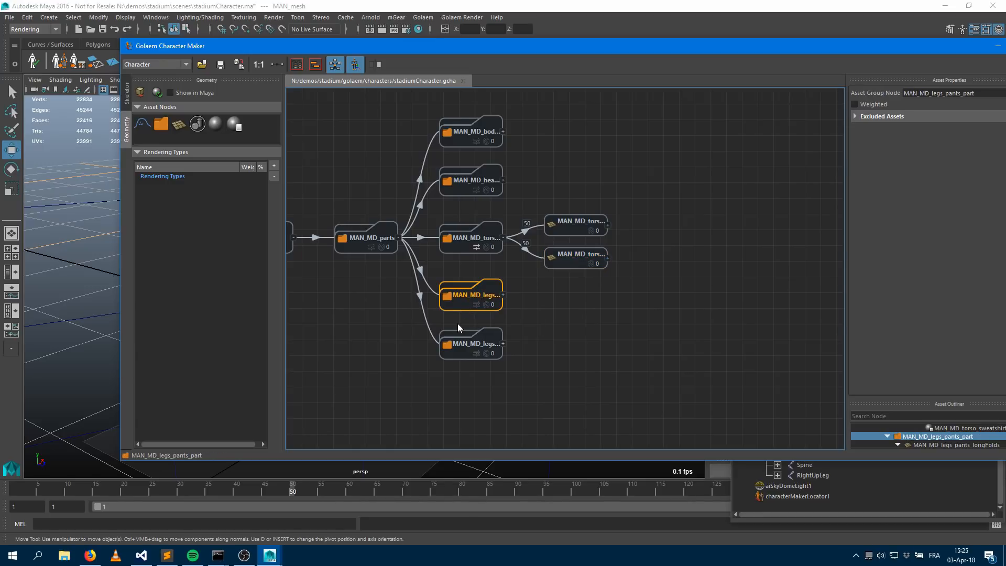
pyautogui.click(497, 301)
pyautogui.click(571, 291)
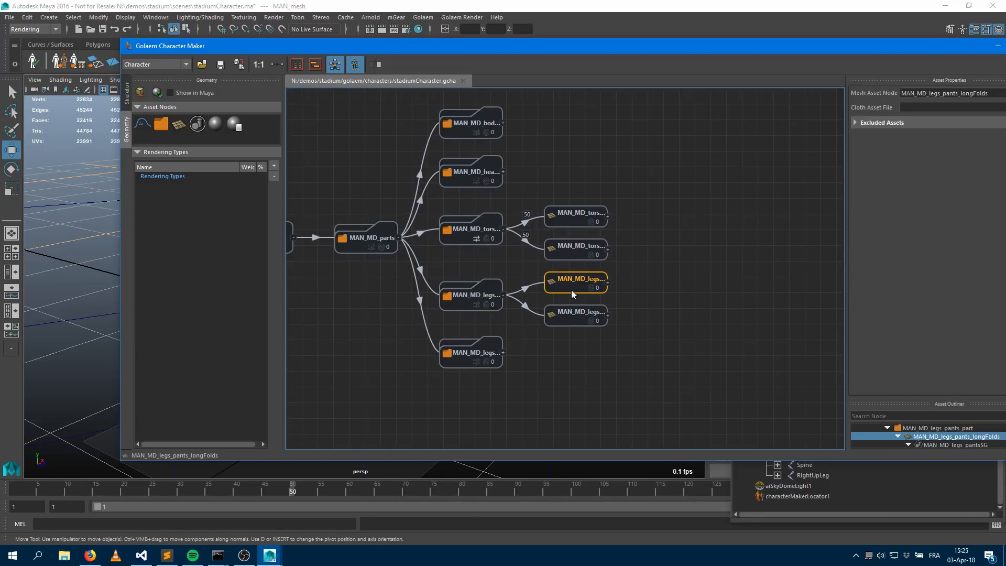
pyautogui.click(570, 318)
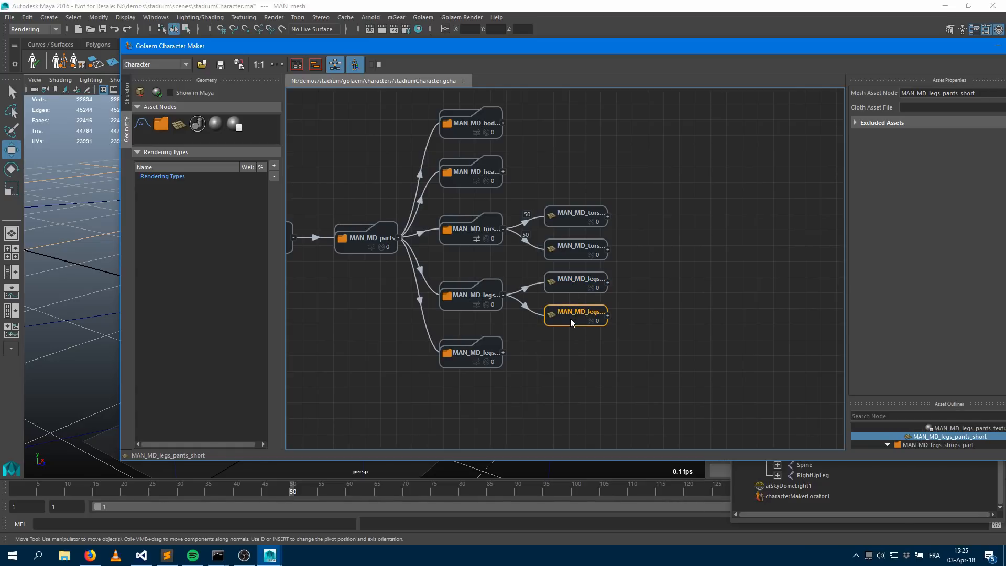
pyautogui.click(477, 307)
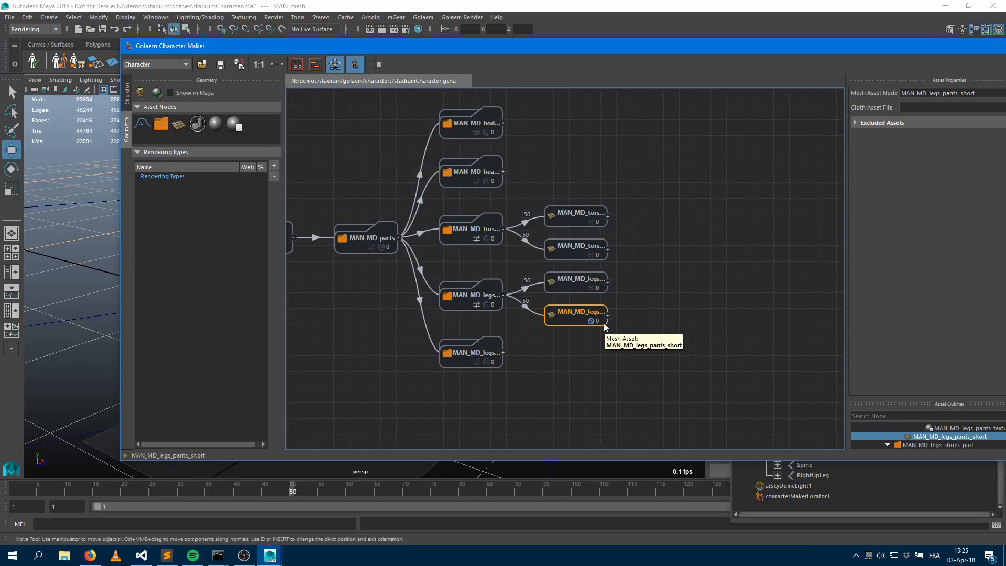
# Expand the shoes, head and body branches to inspect their mesh asset nodes
pyautogui.click(502, 352)
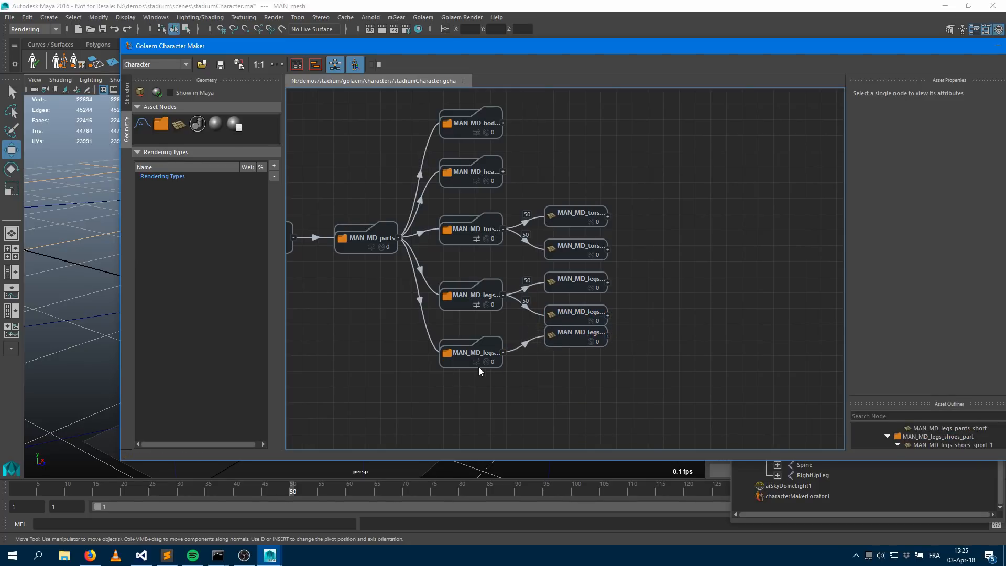
pyautogui.click(503, 171)
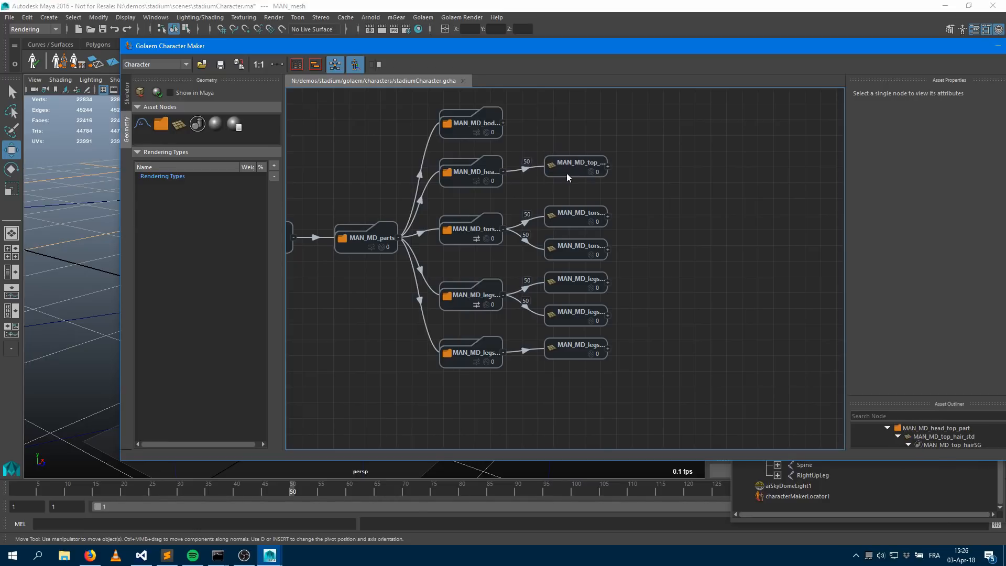
pyautogui.click(570, 173)
pyautogui.click(503, 122)
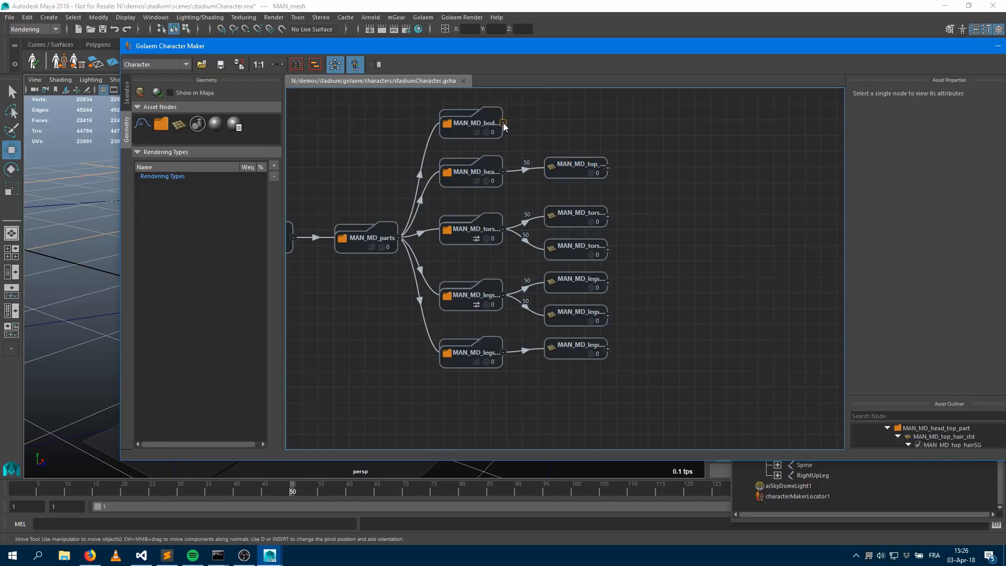
pyautogui.click(608, 123)
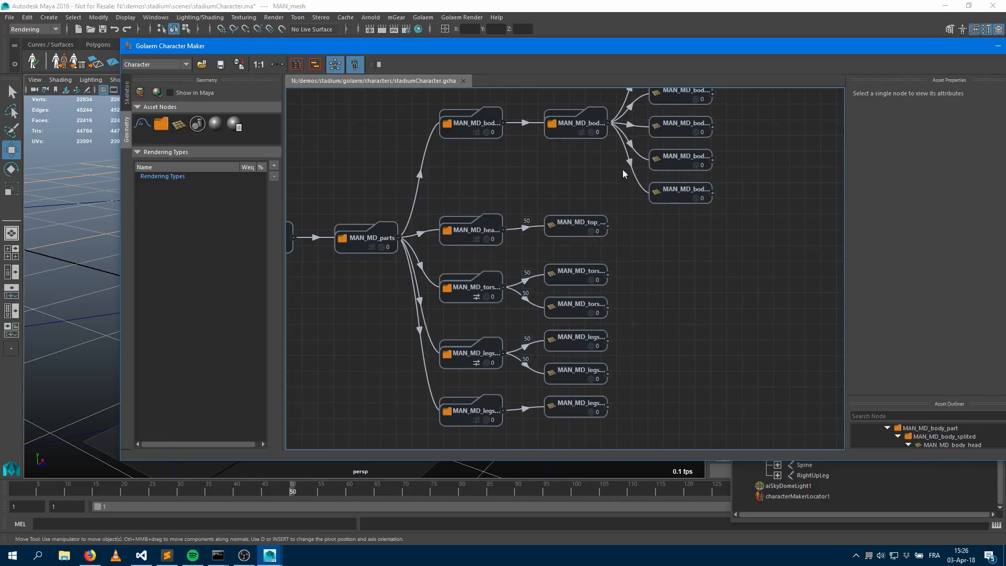
pyautogui.moveTo(670, 143); pyautogui.dragTo(650, 295, button='middle')
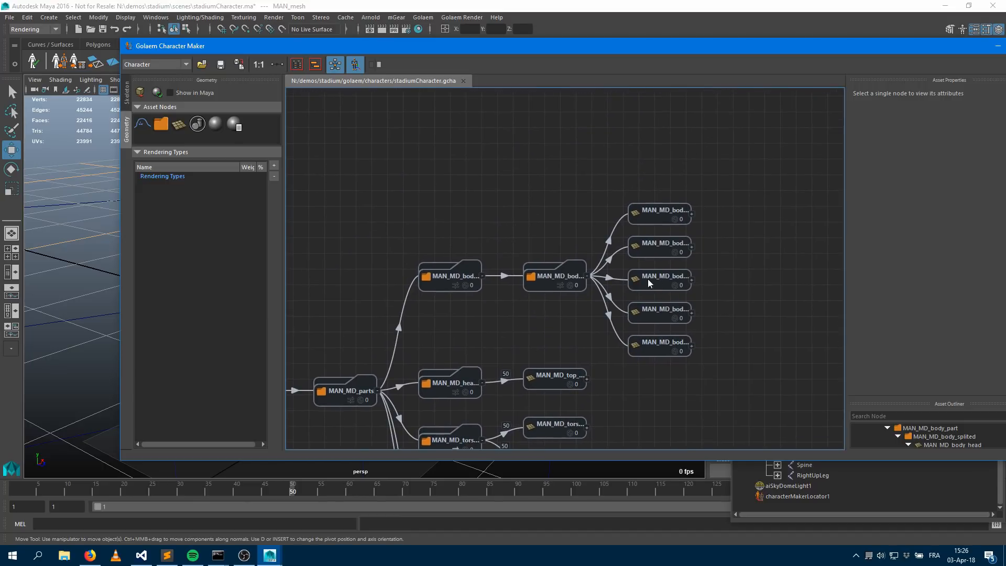
pyautogui.click(483, 277)
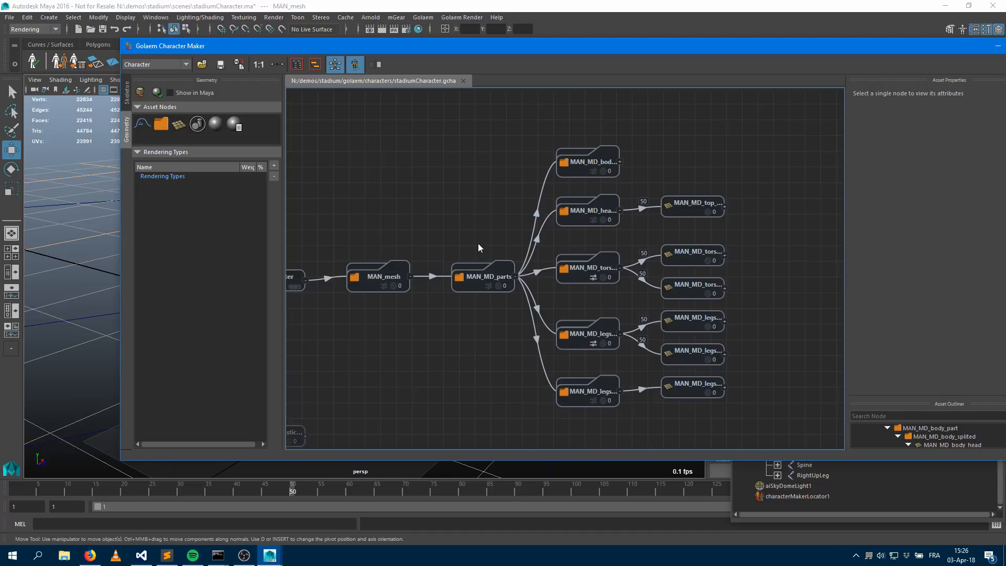
# Select and delete a stray node lying below the geometry graph
pyautogui.moveTo(414, 352); pyautogui.dragTo(452, 392)
pyautogui.press('Delete')
pyautogui.moveTo(549, 255); pyautogui.dragTo(386, 320, button='middle')
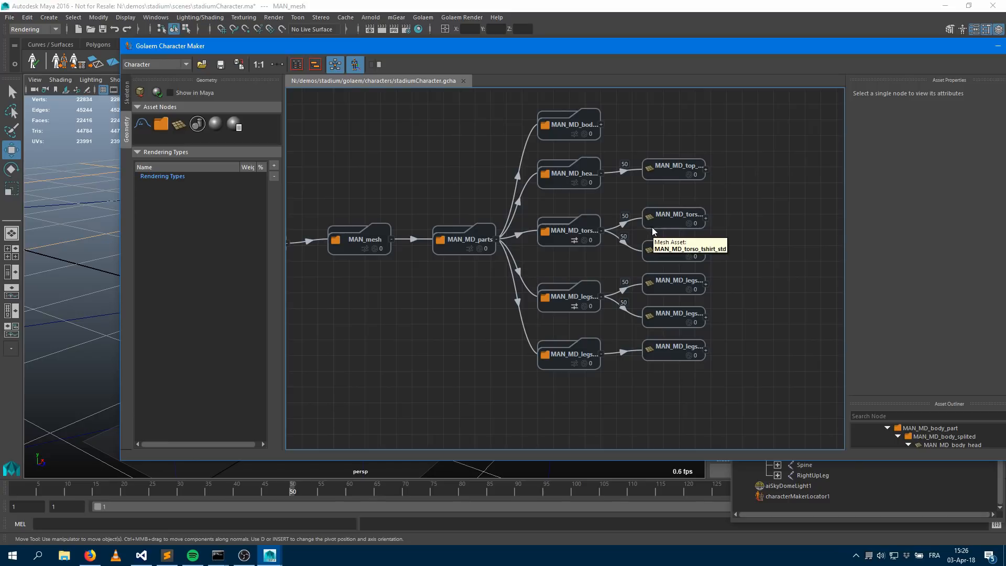
# Select the MAN_MD_torso_tshirt mesh node and open the Hypershade
pyautogui.click(669, 219)
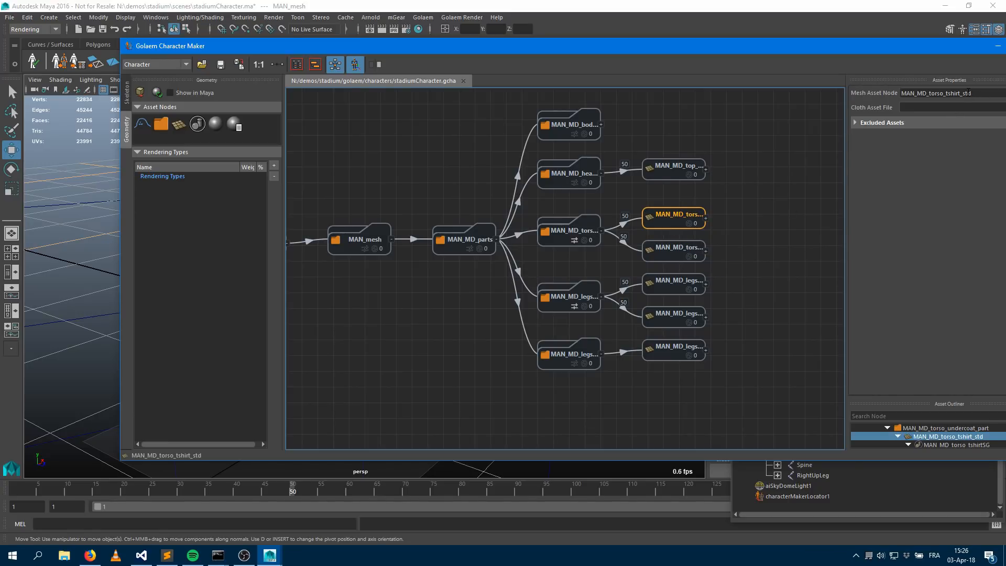
pyautogui.moveTo(927, 52); pyautogui.dragTo(558, 93)
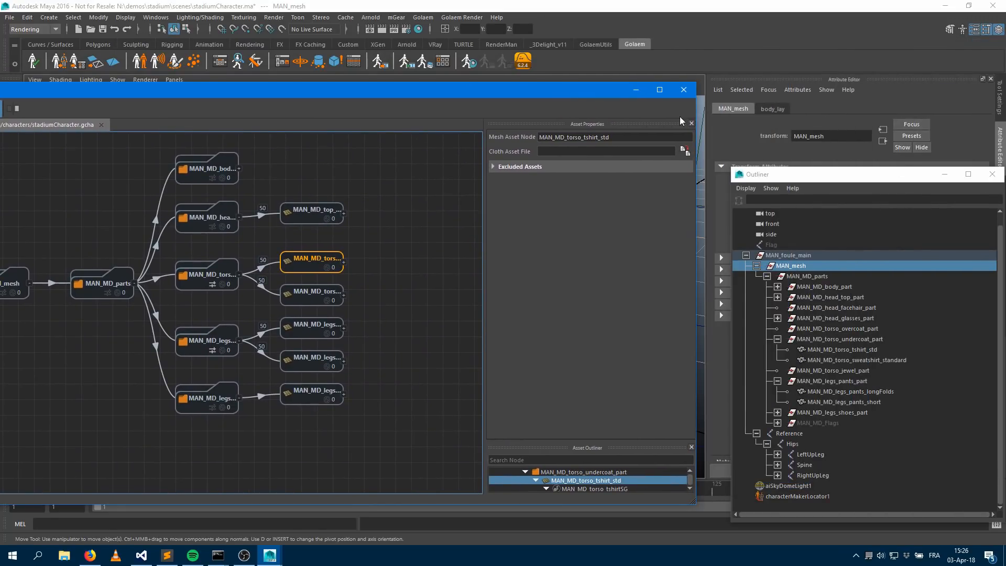
pyautogui.click(636, 89)
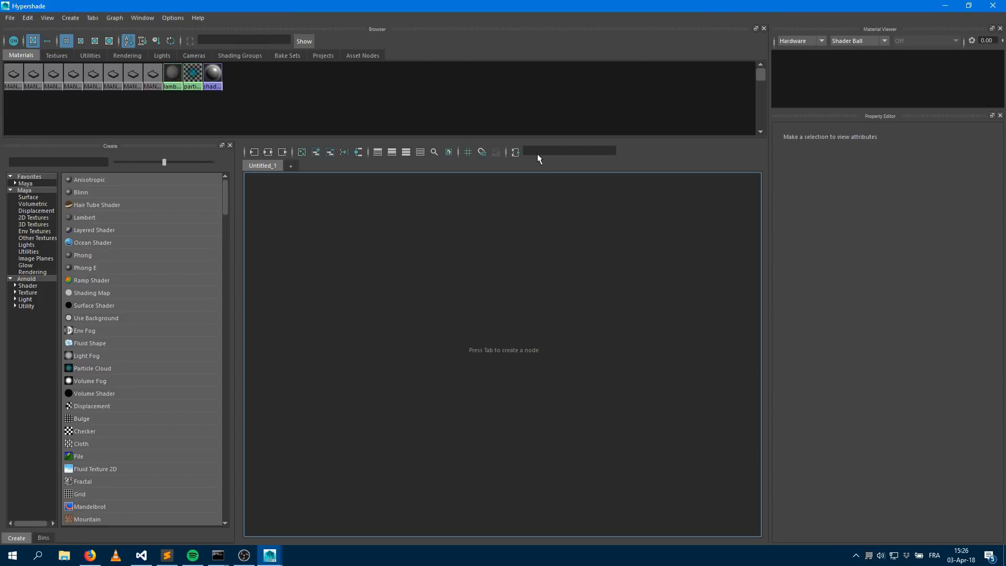
# Graph the MAN_MD_torso_tshirt material's shading network and reposition the SwitchAR_MAN_MD_torso_tshirt node
pyautogui.click(74, 73)
pyautogui.click(94, 73)
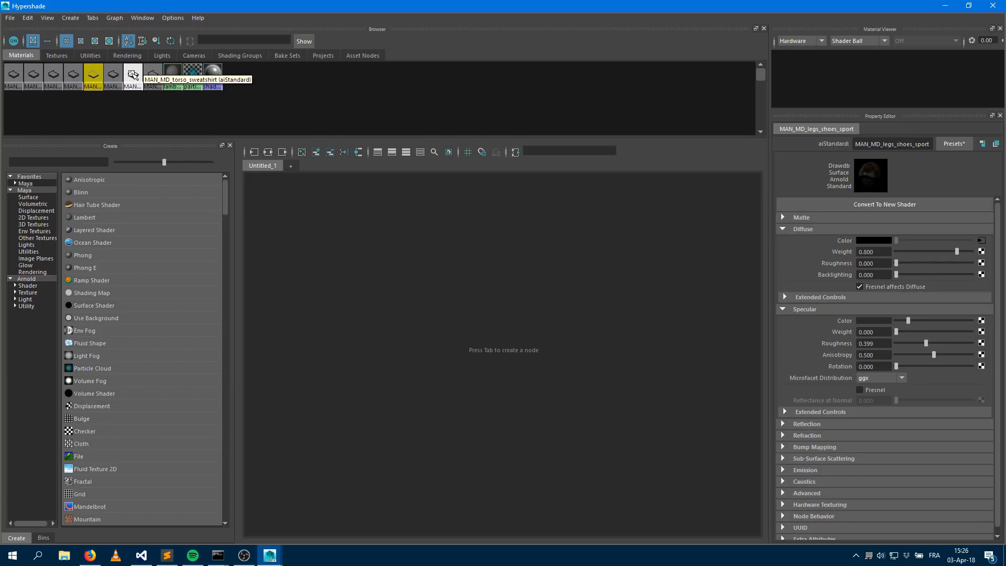
pyautogui.click(151, 73)
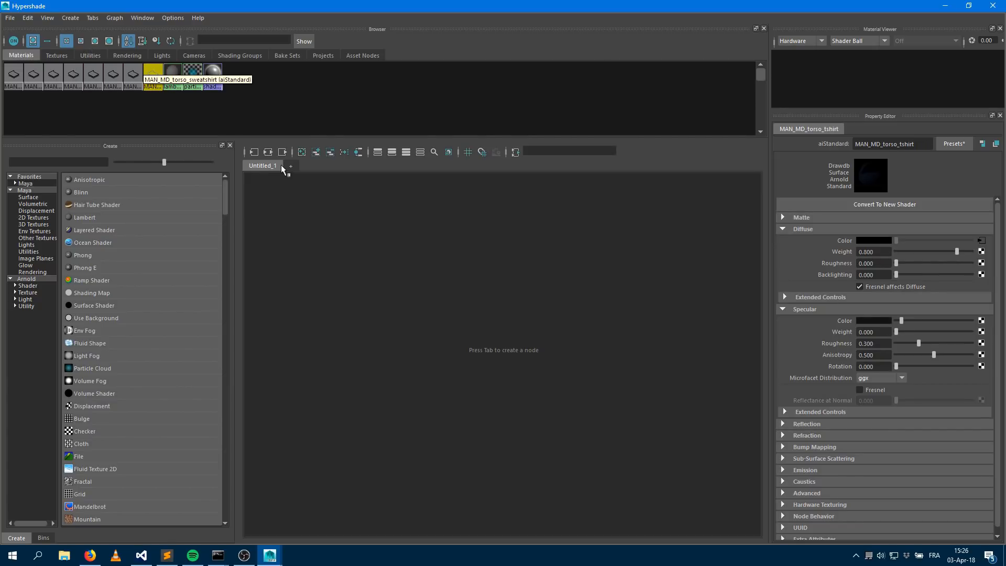
pyautogui.moveTo(287, 165); pyautogui.dragTo(320, 186, button='middle')
pyautogui.moveTo(563, 345)
pyautogui.keyDown('alt'); pyautogui.mouseDown(button='middle')
pyautogui.moveTo(476, 333)
pyautogui.moveTo(432, 302)
pyautogui.mouseUp(button='middle'); pyautogui.keyUp('alt')
pyautogui.keyDown('alt'); pyautogui.moveTo(433, 302); pyautogui.dragTo(552, 292, button='right'); pyautogui.keyUp('alt')
pyautogui.keyDown('alt'); pyautogui.moveTo(566, 293); pyautogui.dragTo(360, 242, button='middle'); pyautogui.keyUp('alt')
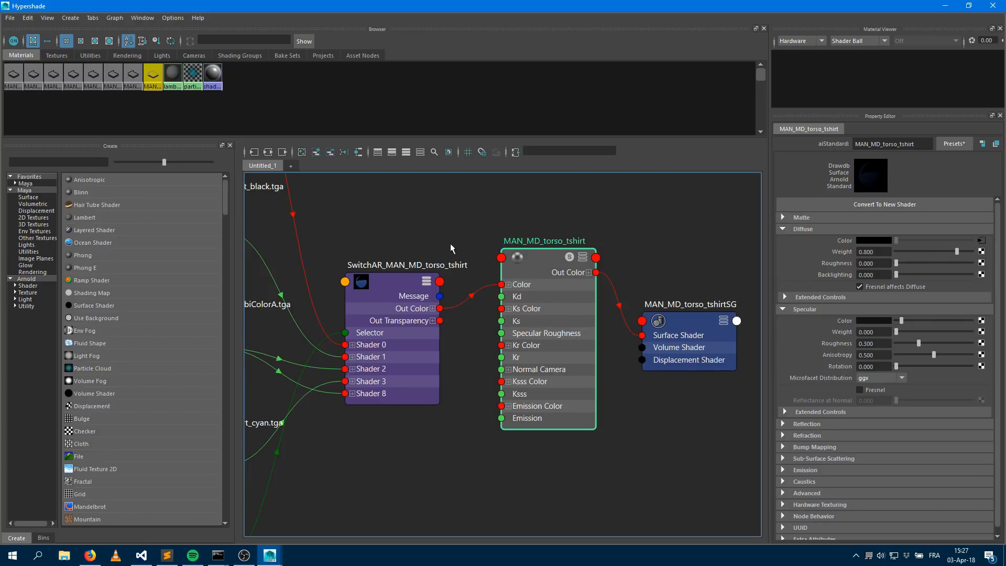
pyautogui.click(388, 282)
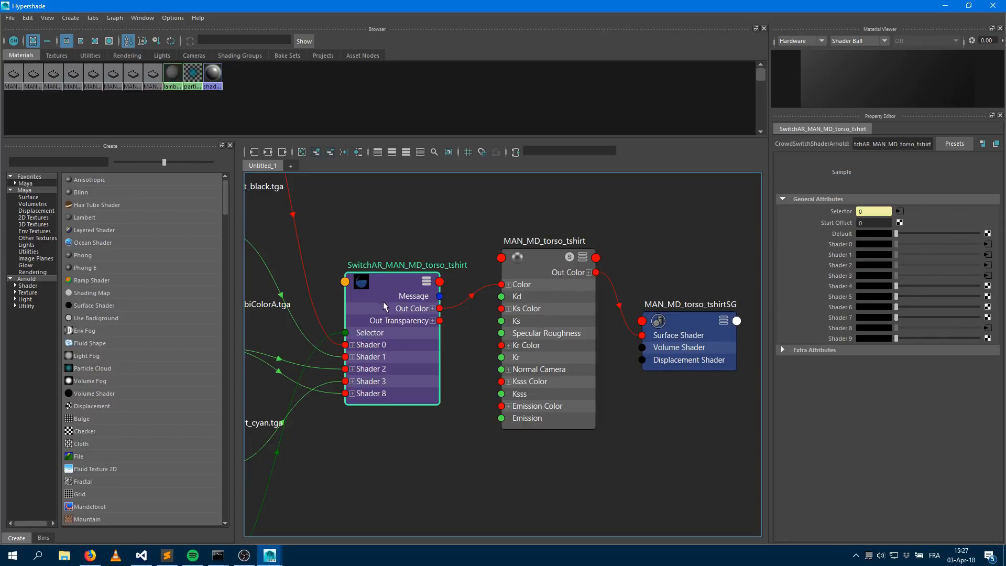
pyautogui.keyDown('alt'); pyautogui.moveTo(388, 305); pyautogui.dragTo(512, 300, button='middle'); pyautogui.keyUp('alt')
# Search the node creation library for switch
pyautogui.click(77, 165)
pyautogui.write('sw')
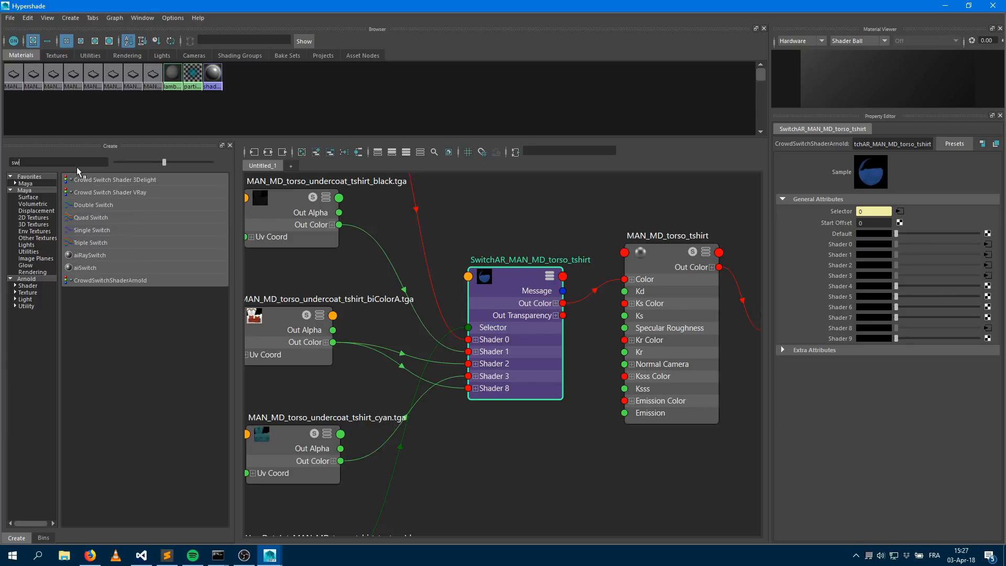
pyautogui.write('itch')
# Rearrange the texture nodes feeding the torso t-shirt switch node to inspect their connections
pyautogui.keyDown('alt'); pyautogui.moveTo(430, 283); pyautogui.dragTo(517, 276, button='middle'); pyautogui.keyUp('alt')
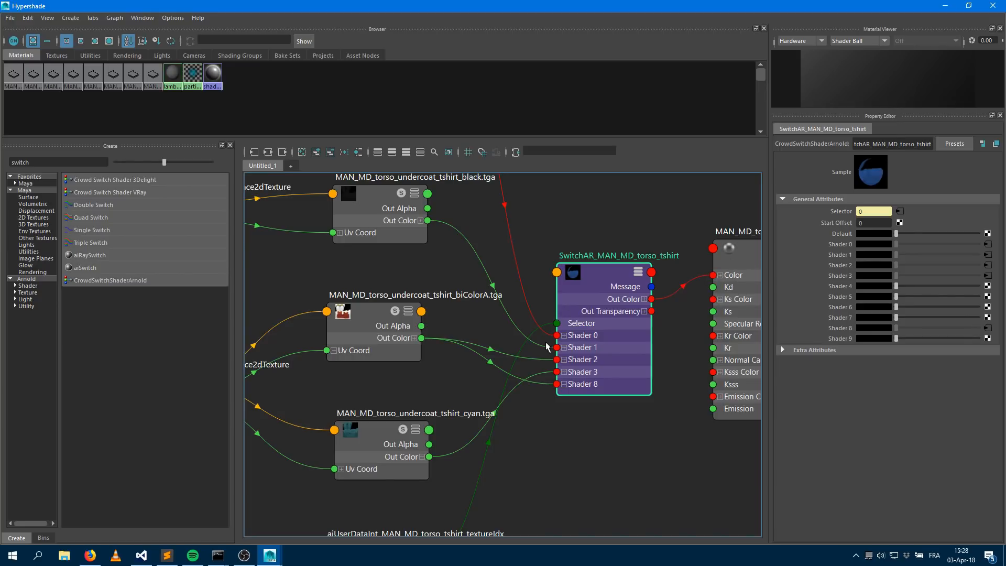
pyautogui.keyDown('alt'); pyautogui.moveTo(440, 325); pyautogui.dragTo(475, 227, button='middle'); pyautogui.keyUp('alt')
pyautogui.click(417, 333)
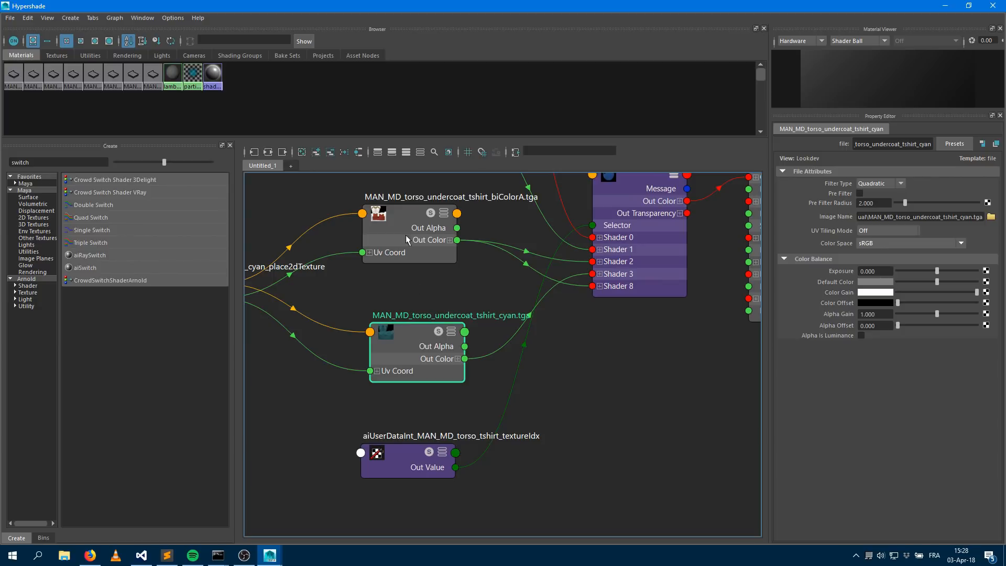
pyautogui.keyDown('alt'); pyautogui.moveTo(443, 270); pyautogui.dragTo(427, 319, button='middle'); pyautogui.keyUp('alt')
pyautogui.click(395, 269)
pyautogui.keyDown('alt'); pyautogui.moveTo(425, 275); pyautogui.dragTo(389, 403, button='middle'); pyautogui.keyUp('alt')
pyautogui.click(364, 274)
pyautogui.keyDown('alt'); pyautogui.moveTo(456, 241); pyautogui.dragTo(470, 362, button='middle'); pyautogui.keyUp('alt')
pyautogui.keyDown('alt'); pyautogui.moveTo(383, 277); pyautogui.dragTo(413, 214, button='middle'); pyautogui.keyUp('alt')
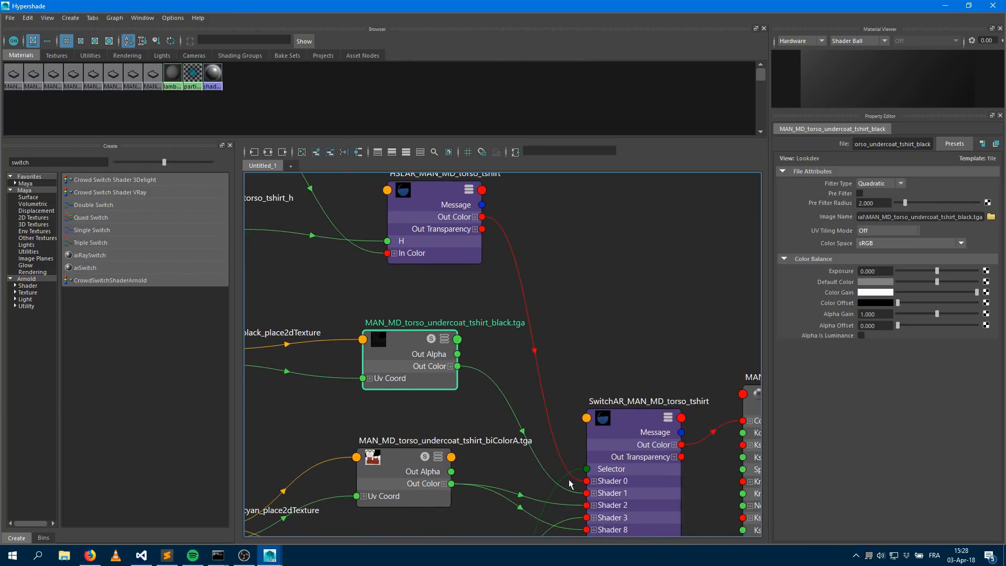
# Search the node creation library for hsl and reposition the HSLAR_MAN_MD_torso_tshirt node in the graph
pyautogui.keyDown('alt'); pyautogui.moveTo(497, 237); pyautogui.dragTo(498, 311, button='middle'); pyautogui.keyUp('alt')
pyautogui.click(442, 269)
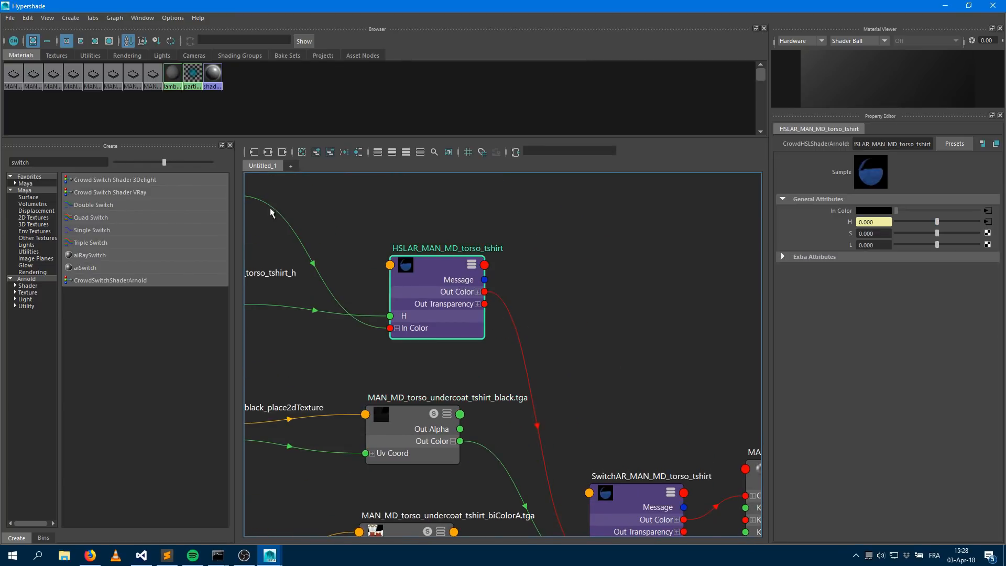
pyautogui.doubleClick(30, 161)
pyautogui.write('hsl')
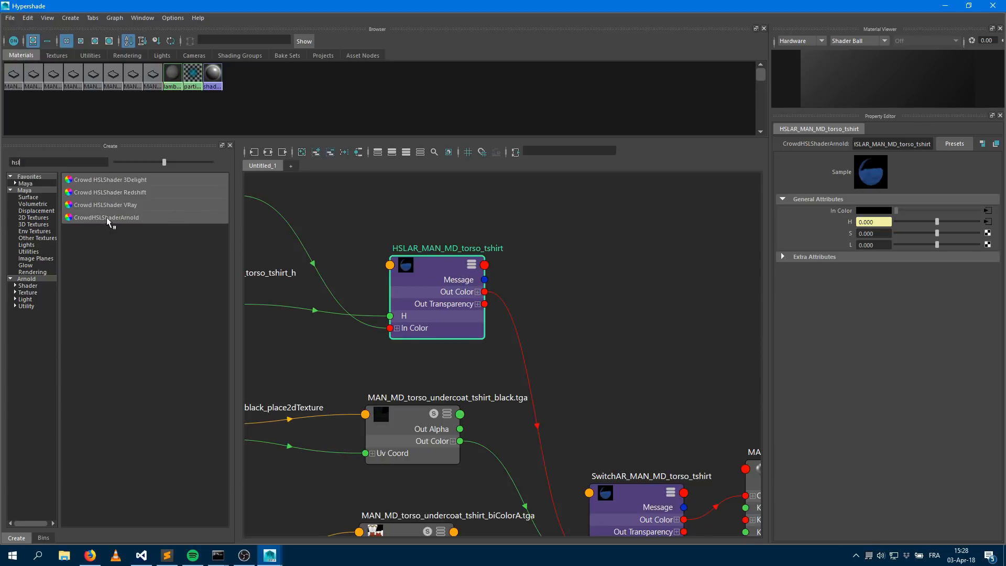
pyautogui.keyDown('alt'); pyautogui.moveTo(440, 264); pyautogui.dragTo(564, 299, button='middle'); pyautogui.keyUp('alt')
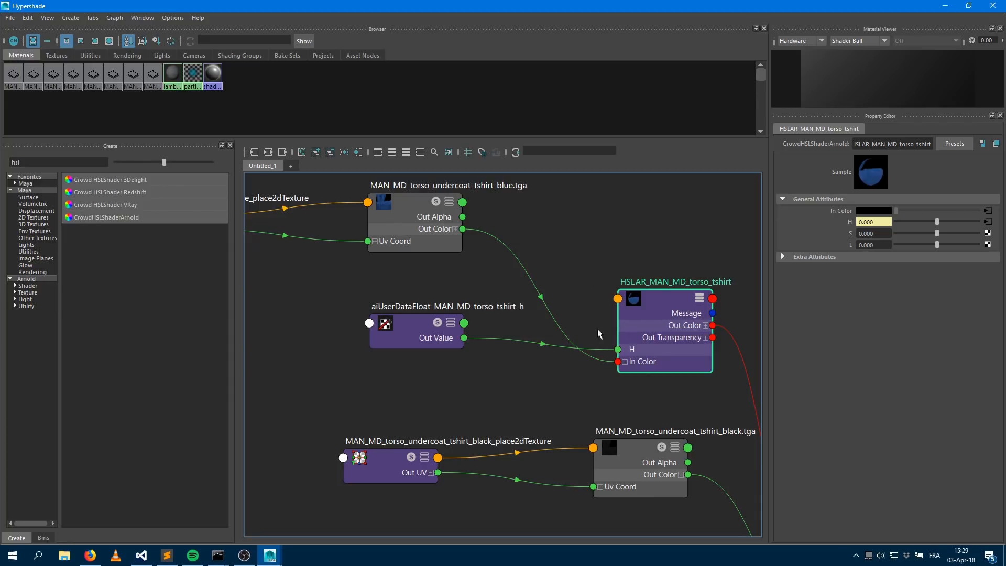
# Inspect the attribute names of the aiUserDataFloat, switch and aiUserDataInt nodes feeding the torso t-shirt shader network
pyautogui.click(404, 324)
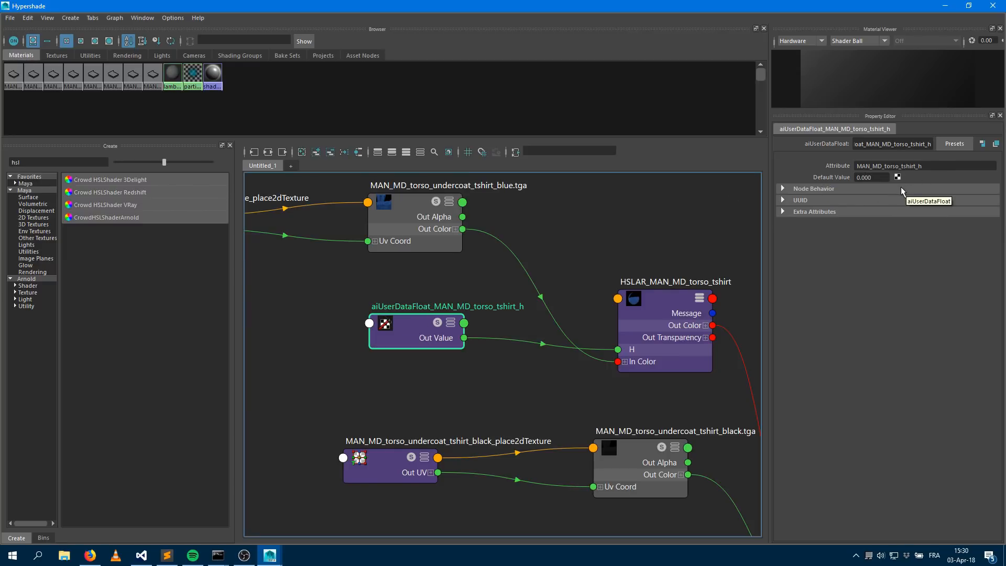
pyautogui.moveTo(926, 167); pyautogui.dragTo(823, 176)
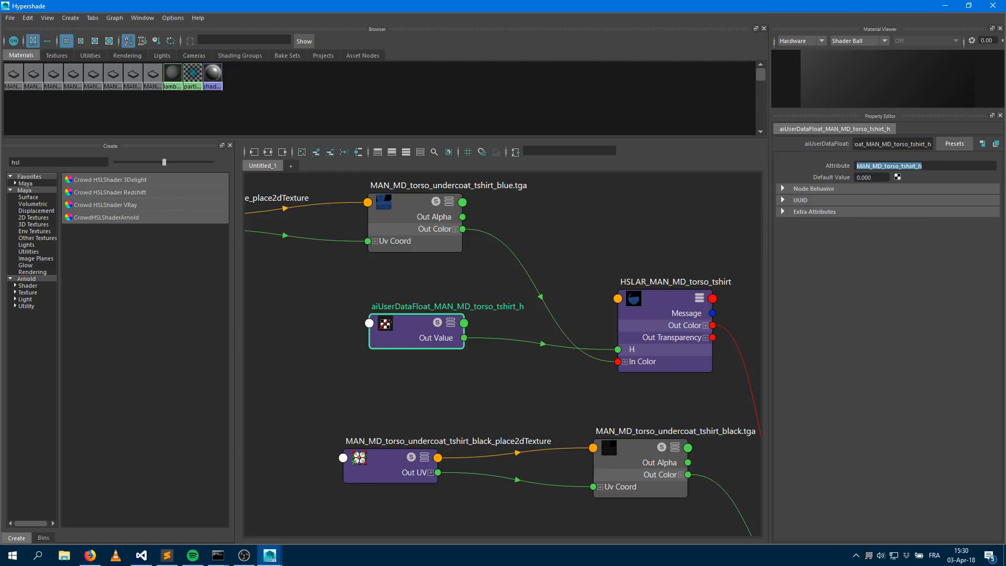
pyautogui.keyDown('alt'); pyautogui.moveTo(628, 224); pyautogui.dragTo(298, 165, button='middle'); pyautogui.keyUp('alt')
pyautogui.keyDown('alt'); pyautogui.moveTo(510, 375); pyautogui.dragTo(539, 223, button='middle'); pyautogui.keyUp('alt')
pyautogui.doubleClick(552, 298)
pyautogui.click(545, 355)
pyautogui.keyDown('alt'); pyautogui.moveTo(490, 378); pyautogui.dragTo(571, 254, button='middle'); pyautogui.keyUp('alt')
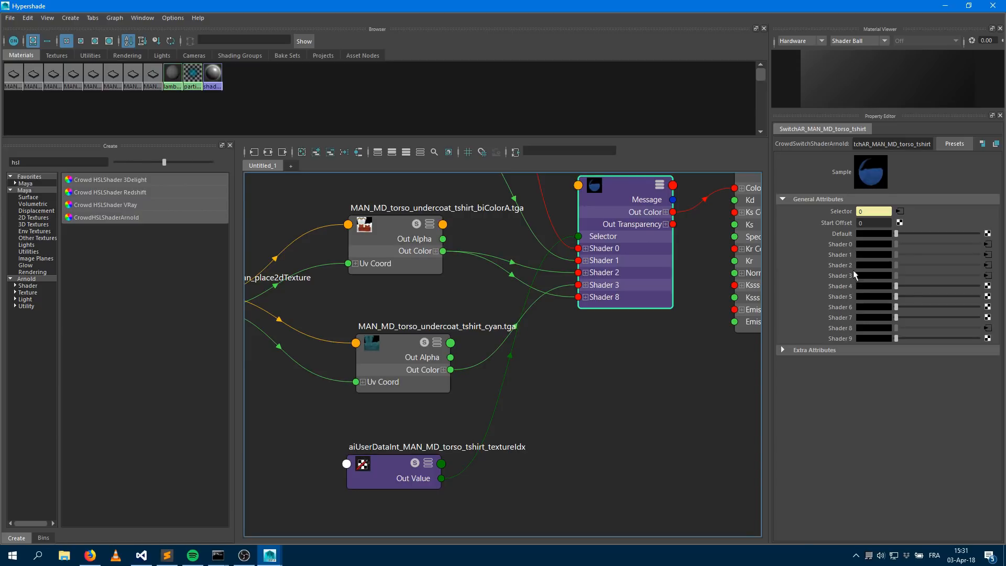
pyautogui.click(389, 465)
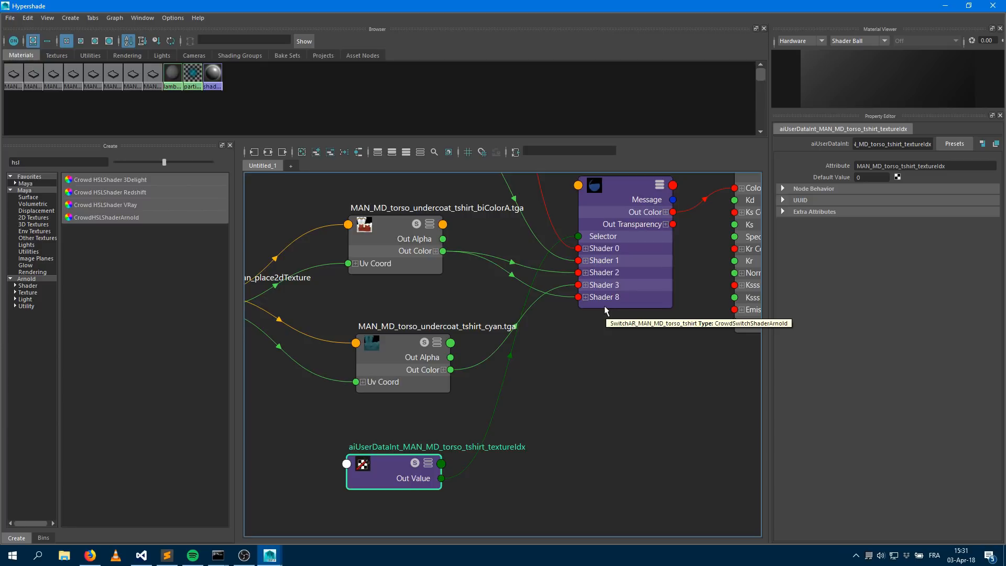
# Return to the character graph and expand the MAN_MD_torso_tshirt mesh asset to examine its shader and shader attribute nodes
pyautogui.click(945, 5)
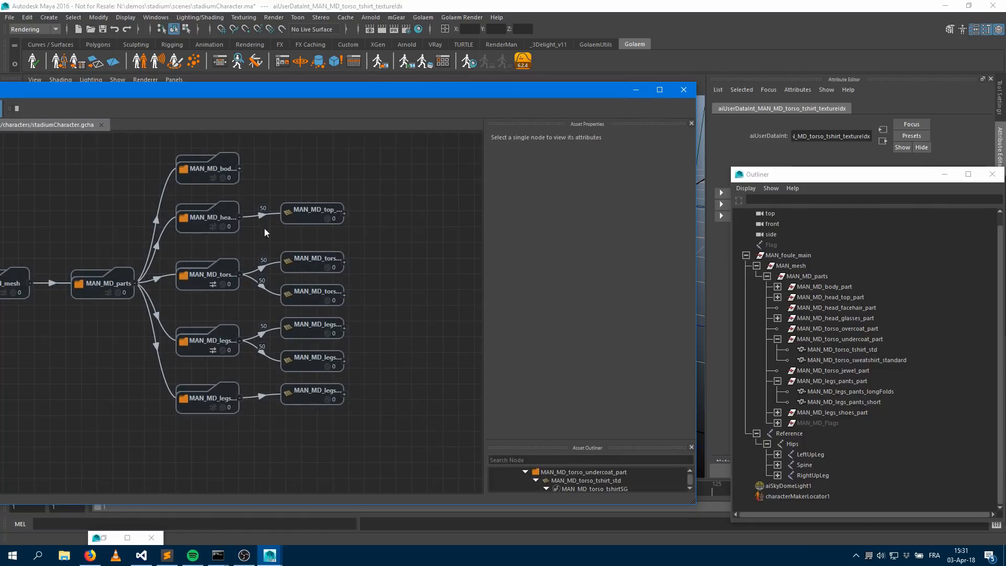
pyautogui.doubleClick(314, 263)
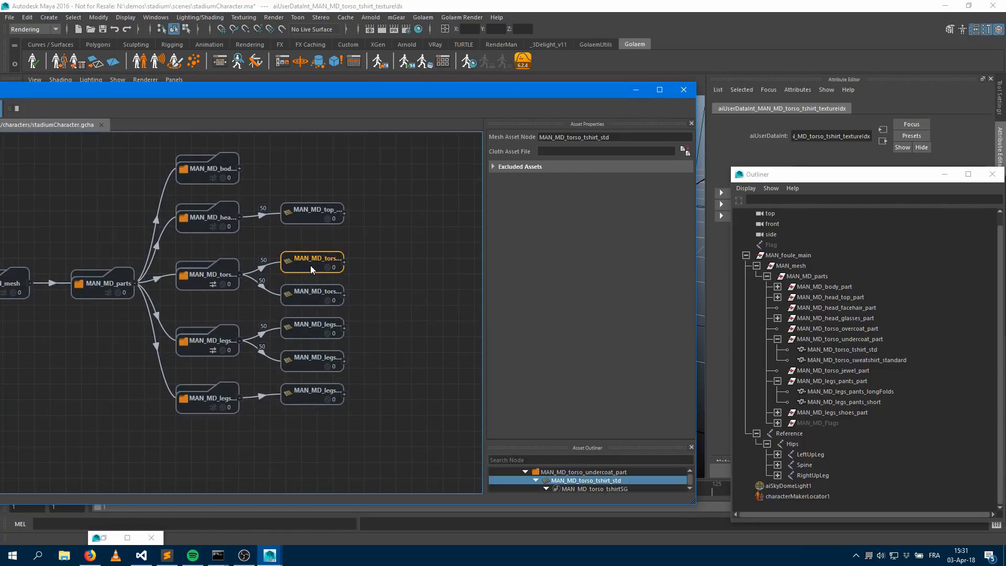
pyautogui.click(422, 268)
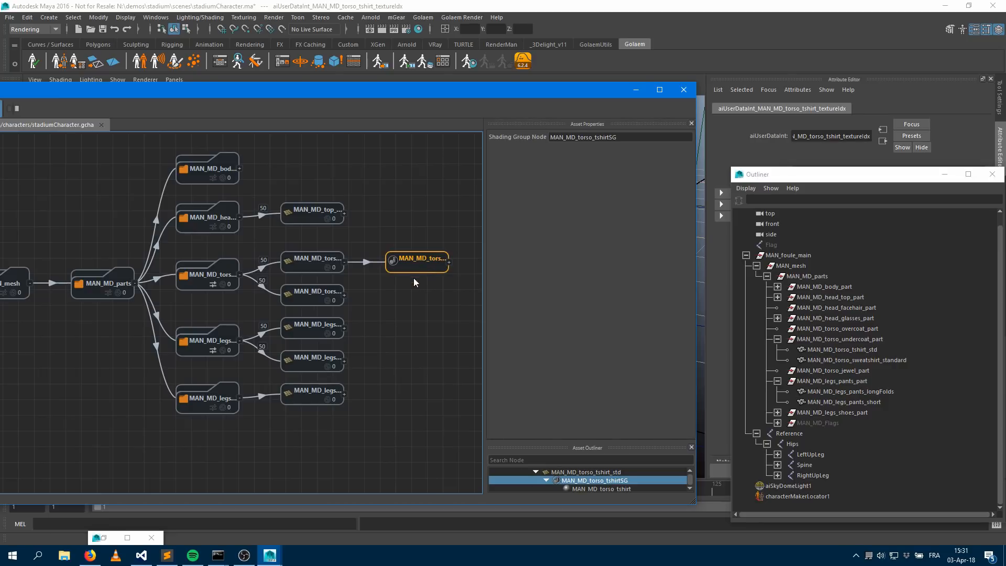
pyautogui.moveTo(410, 299); pyautogui.dragTo(190, 309, button='middle')
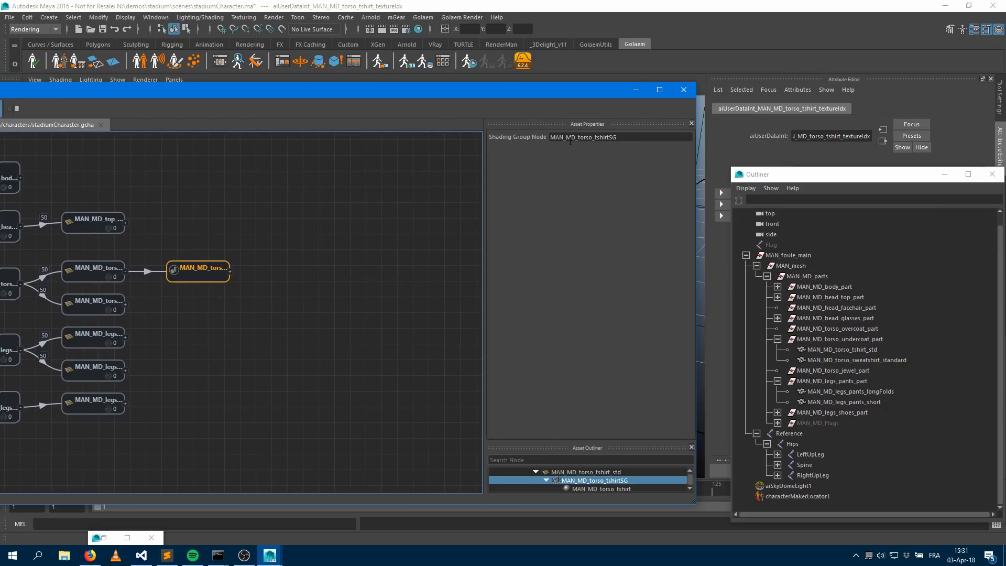
pyautogui.doubleClick(193, 272)
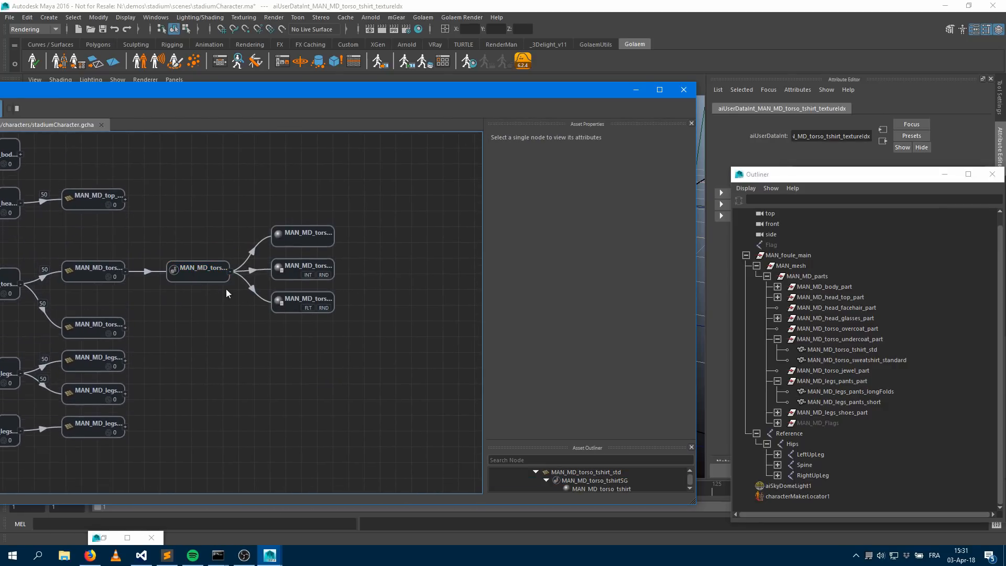
pyautogui.click(294, 248)
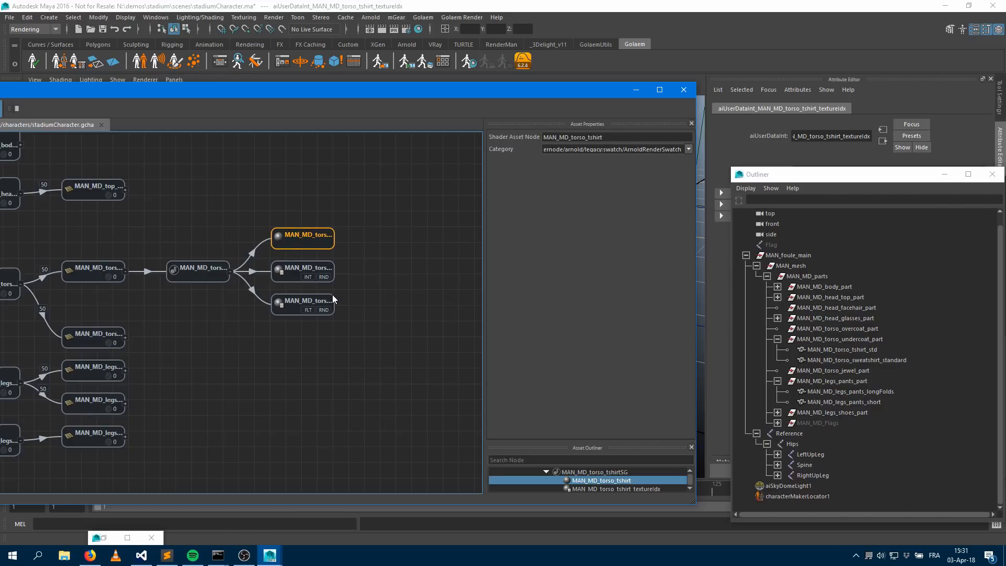
pyautogui.click(291, 272)
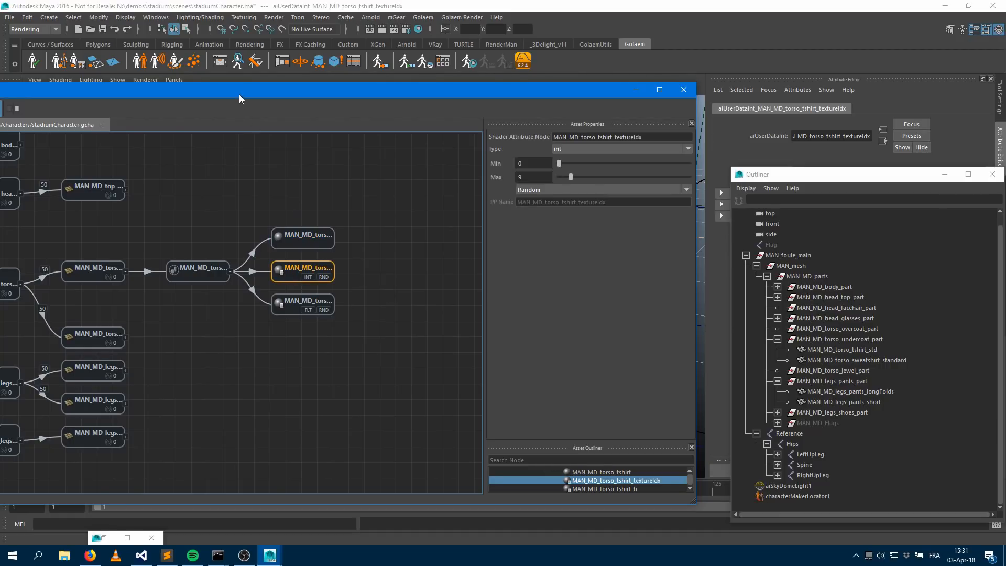
pyautogui.moveTo(239, 96); pyautogui.dragTo(414, 67)
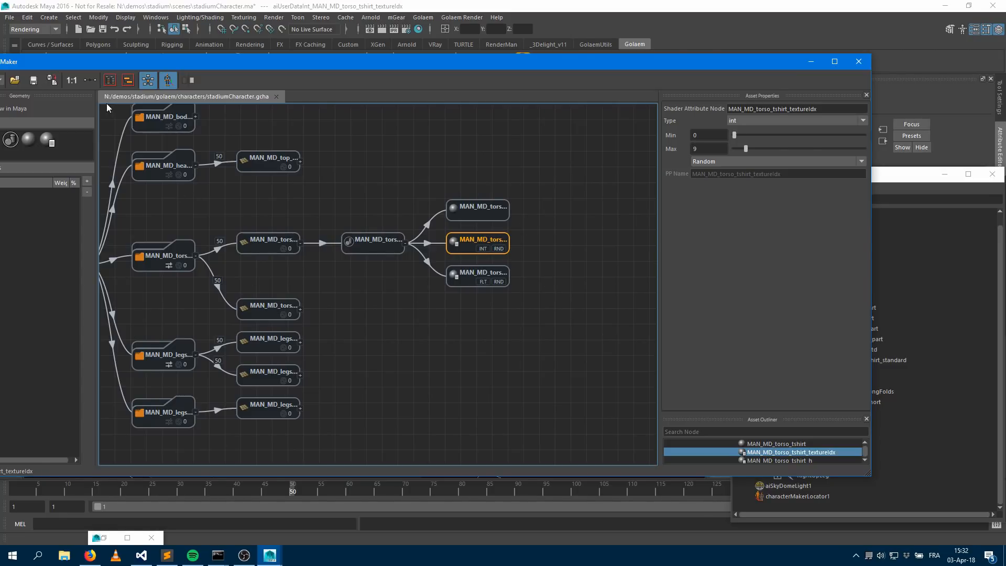
pyautogui.moveTo(47, 140); pyautogui.dragTo(482, 340)
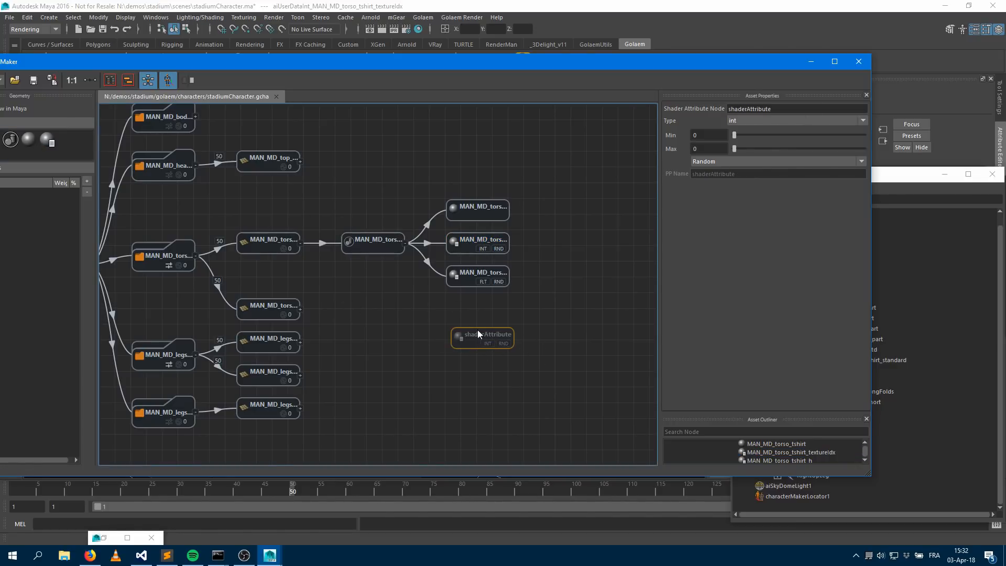
pyautogui.moveTo(380, 245); pyautogui.dragTo(466, 336)
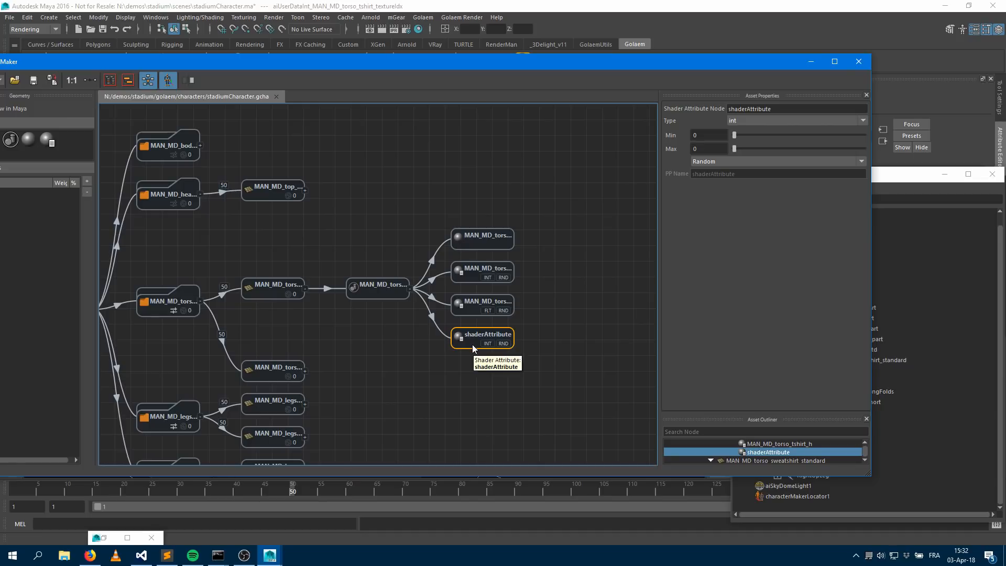
pyautogui.press('Delete')
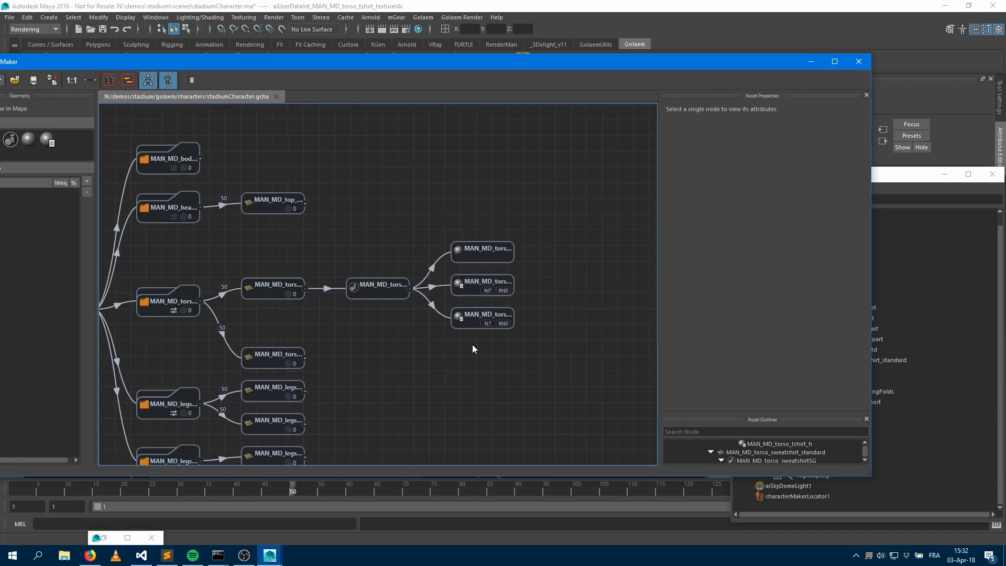
# Set the MAN_MD_torso_tshirt_textureIdx shader attribute's Max to 3
pyautogui.click(470, 292)
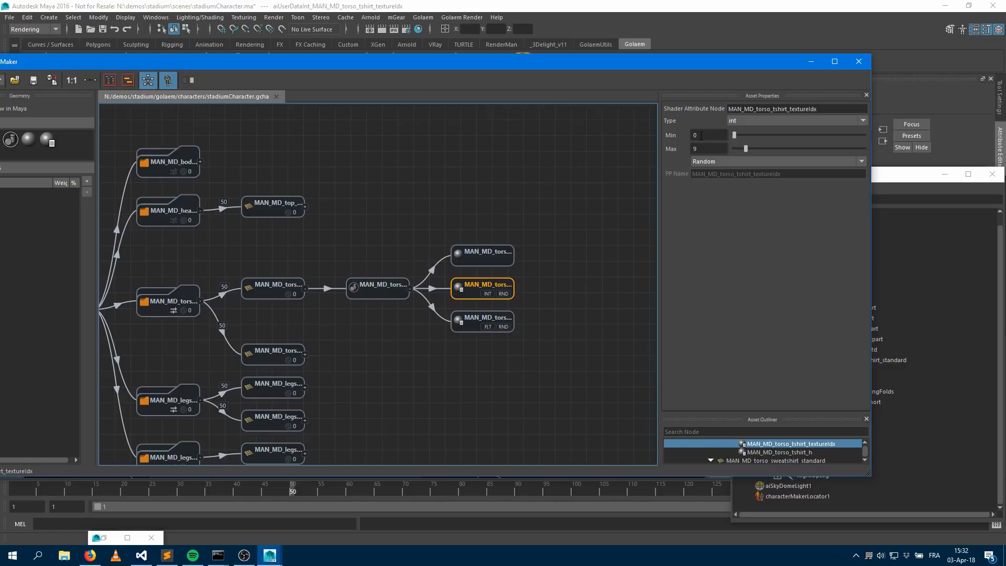
pyautogui.doubleClick(709, 149)
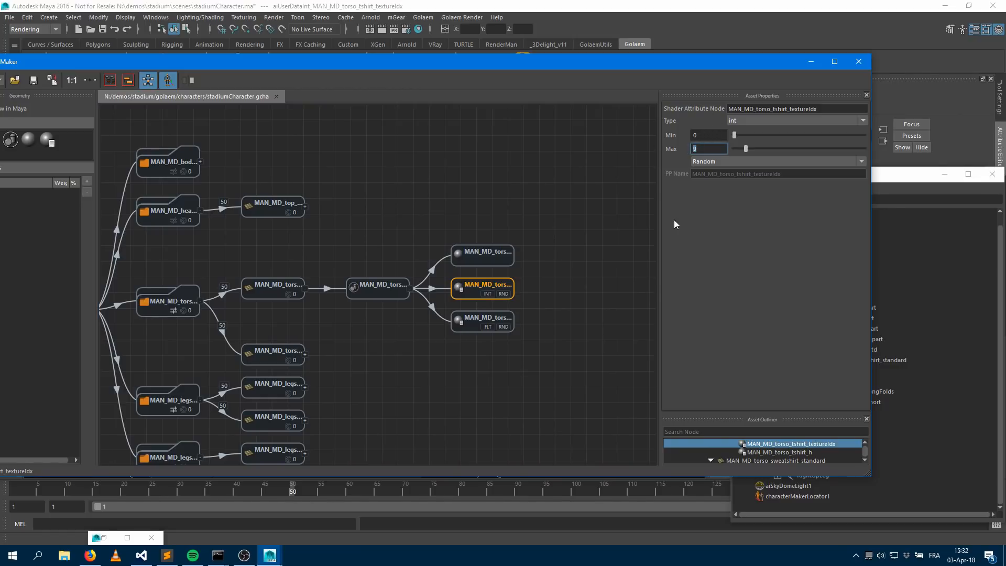
pyautogui.write('3')
pyautogui.press('Return')
# Set the MAN_MD_torso_tshirt_h shader attribute's range to Min -1 and Max 1
pyautogui.click(469, 330)
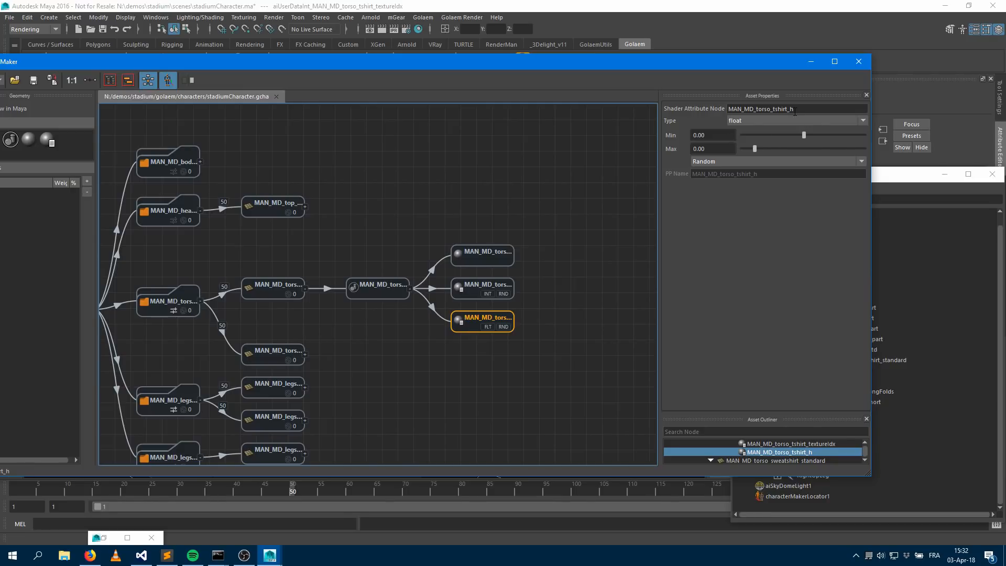
pyautogui.moveTo(715, 136); pyautogui.dragTo(635, 137)
pyautogui.write('-1')
pyautogui.press('Return')
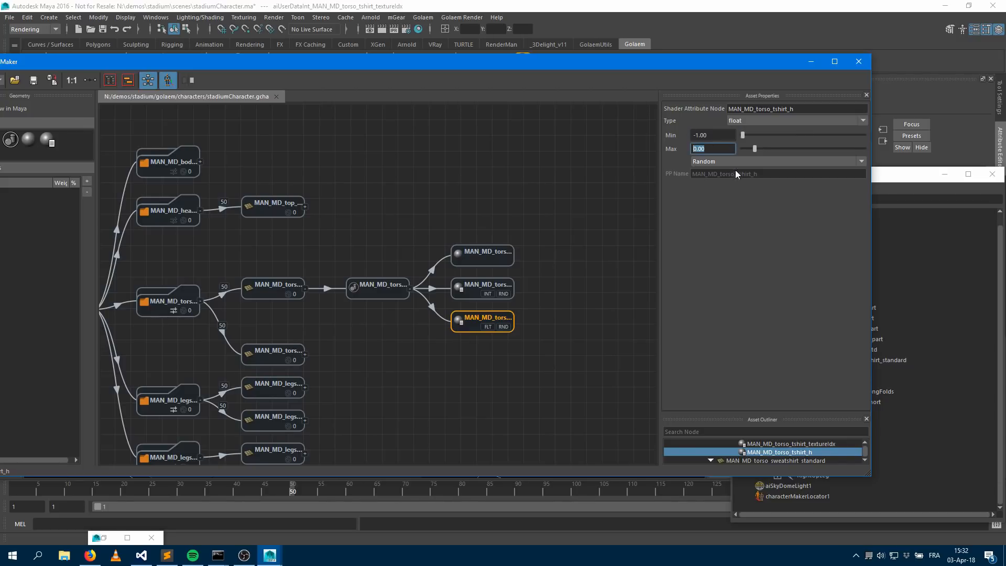
pyautogui.write('1')
pyautogui.press('Tab')
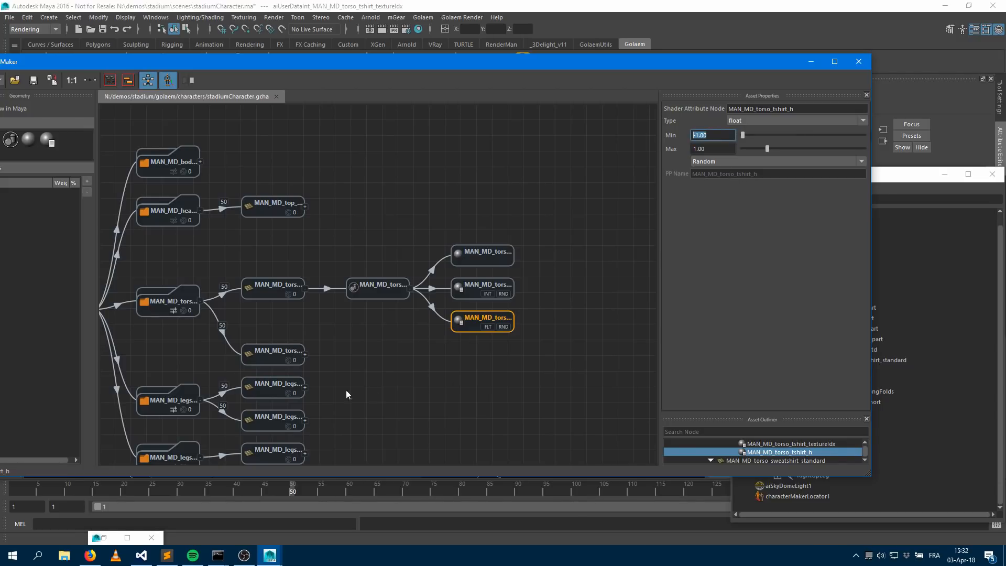
# Expand all parts of the character graph and review the texture index attributes of the sweatshirt and legs pants shaders
pyautogui.click(472, 296)
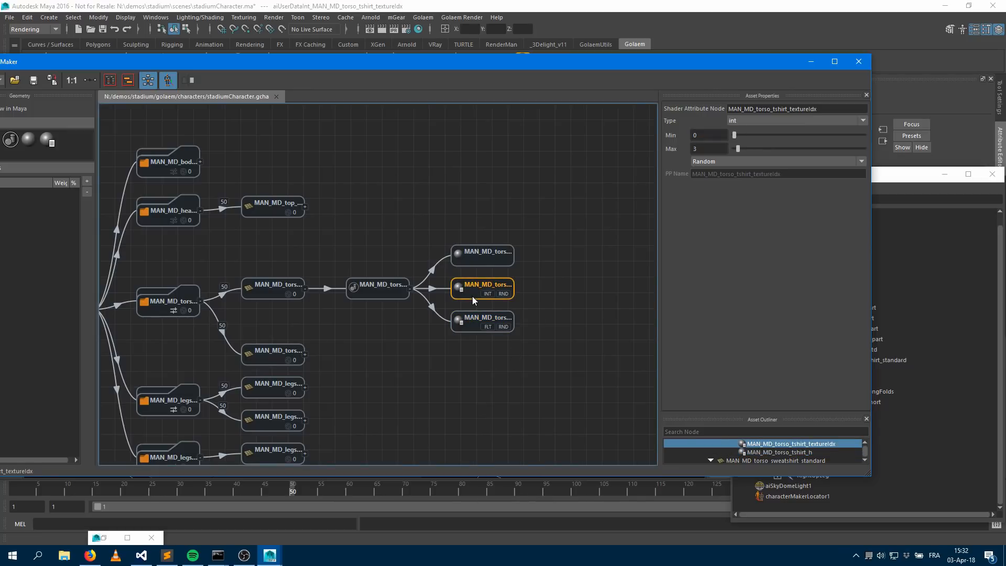
pyautogui.click(470, 329)
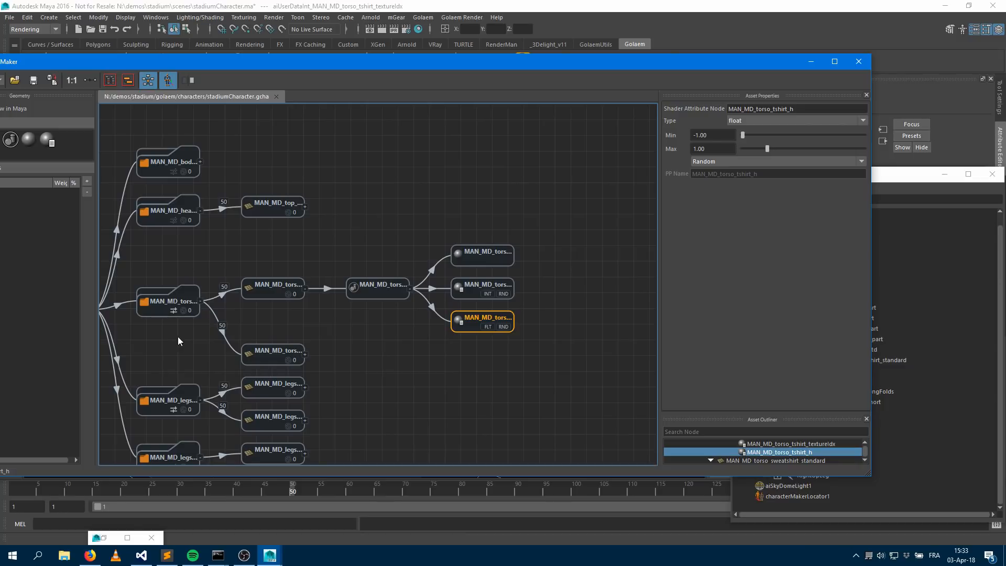
pyautogui.moveTo(263, 320); pyautogui.dragTo(432, 238, button='middle')
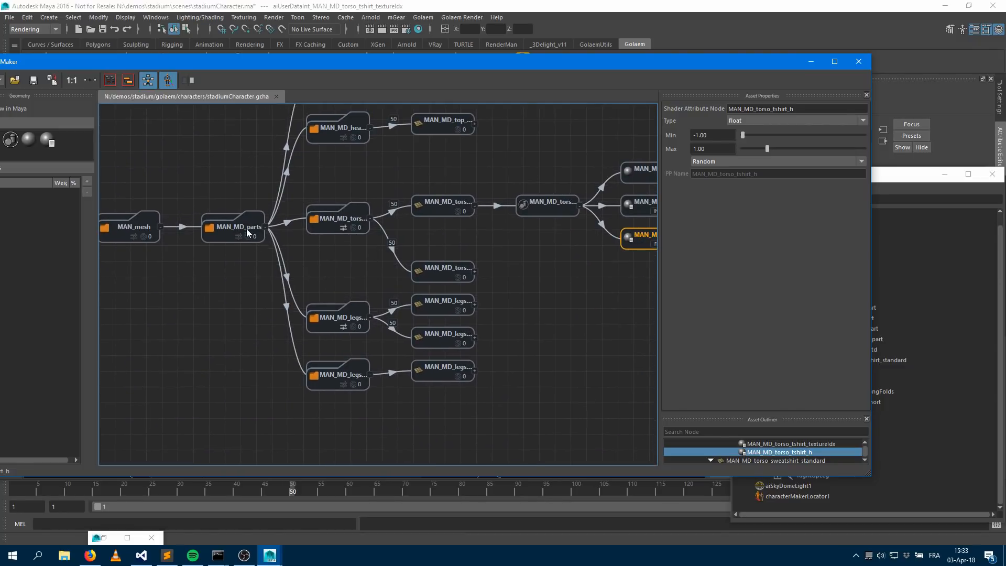
pyautogui.doubleClick(236, 229)
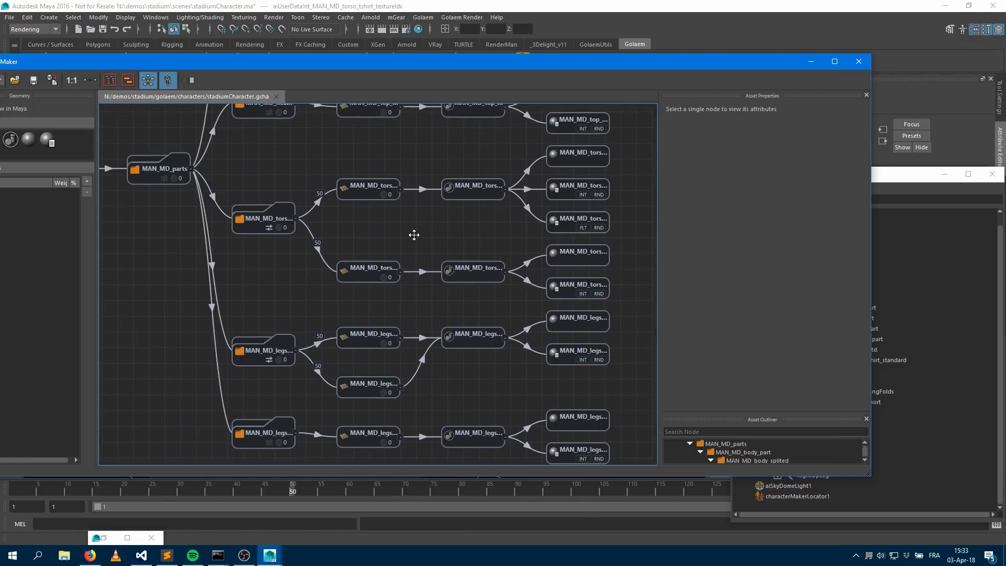
pyautogui.moveTo(545, 297); pyautogui.dragTo(392, 260, button='middle')
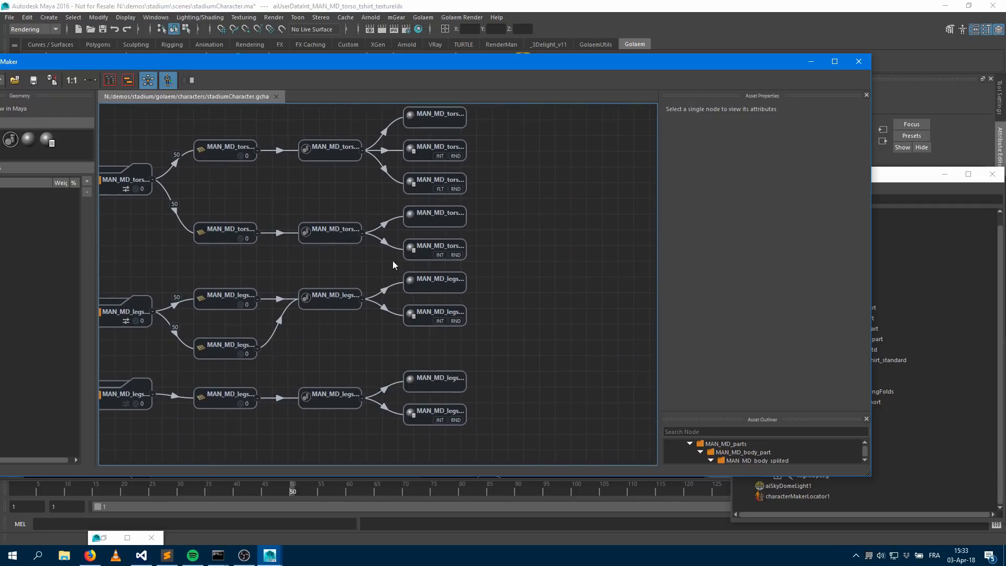
pyautogui.click(423, 254)
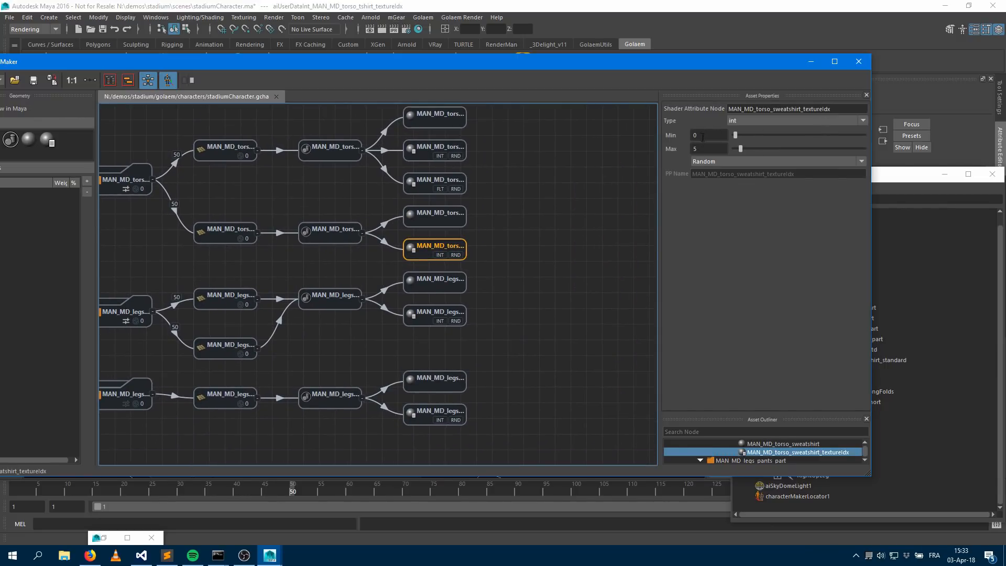
pyautogui.click(425, 320)
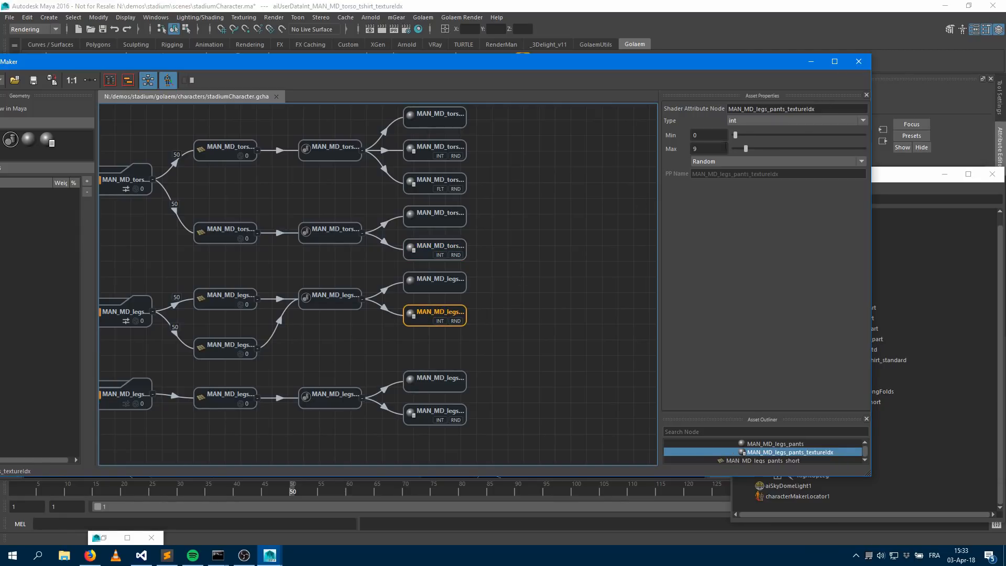
# Open the Hypershade, maximize it and select the MAN_MD_legs_pants material
pyautogui.click(156, 17)
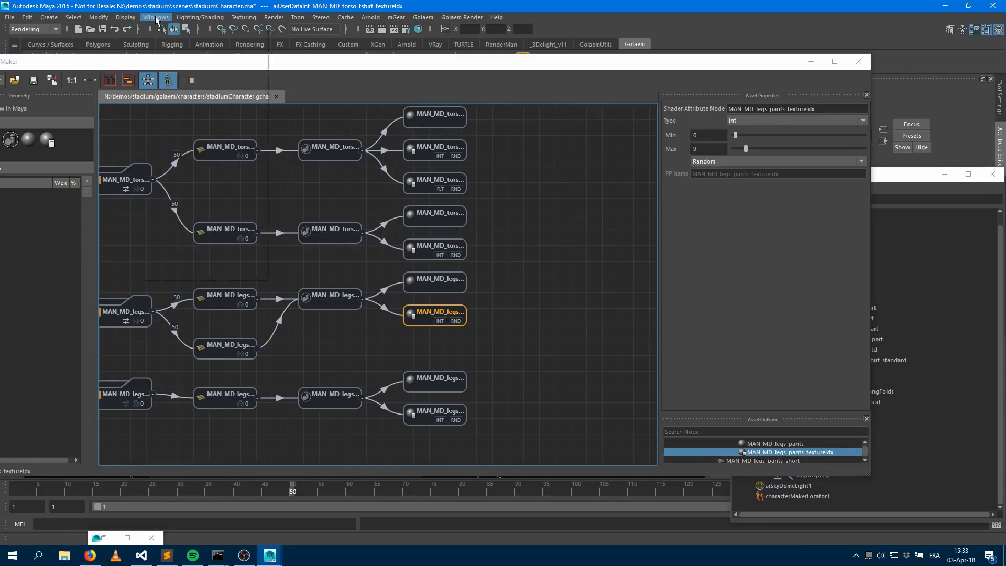
pyautogui.click(512, 7)
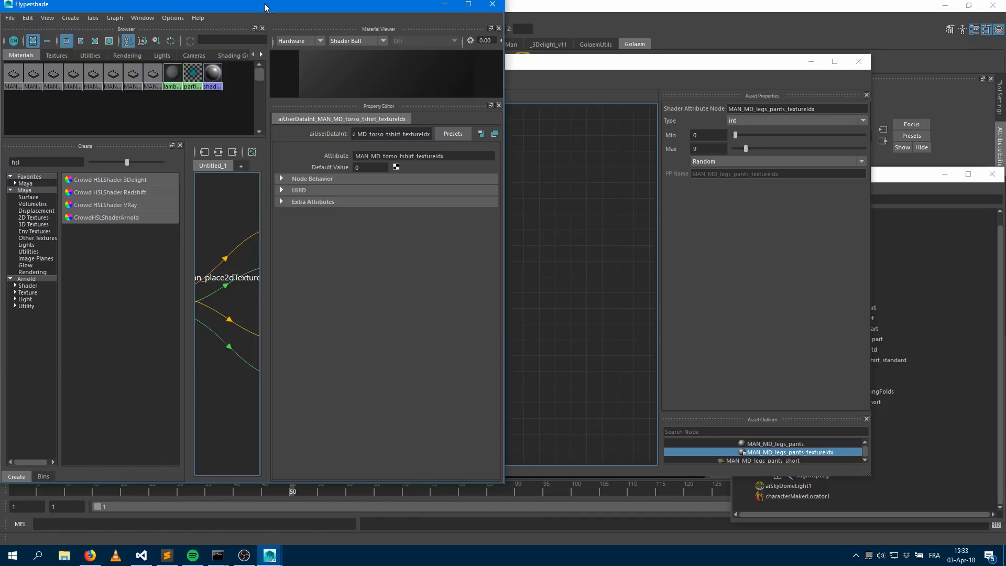
pyautogui.moveTo(251, 13); pyautogui.dragTo(535, 31)
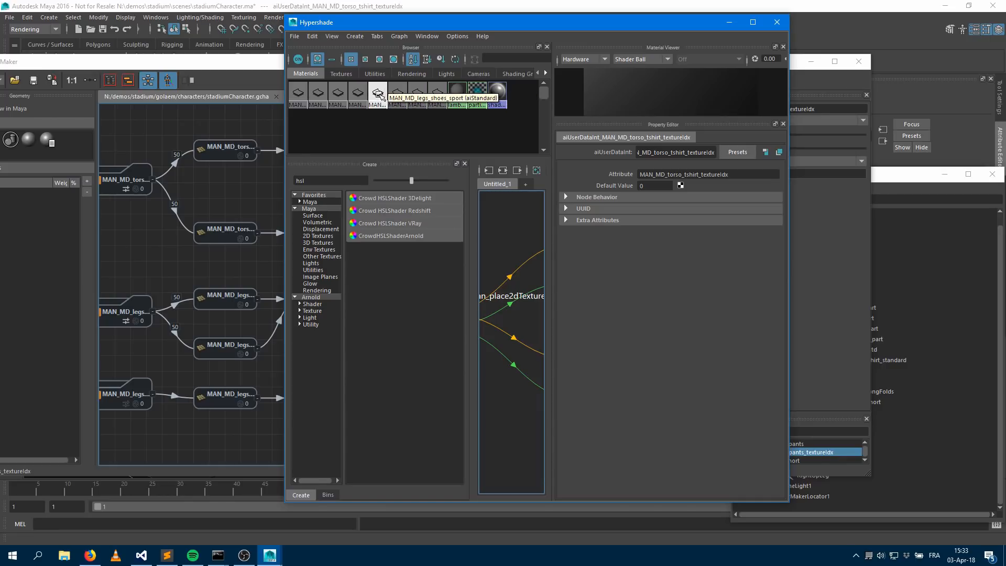
pyautogui.click(357, 94)
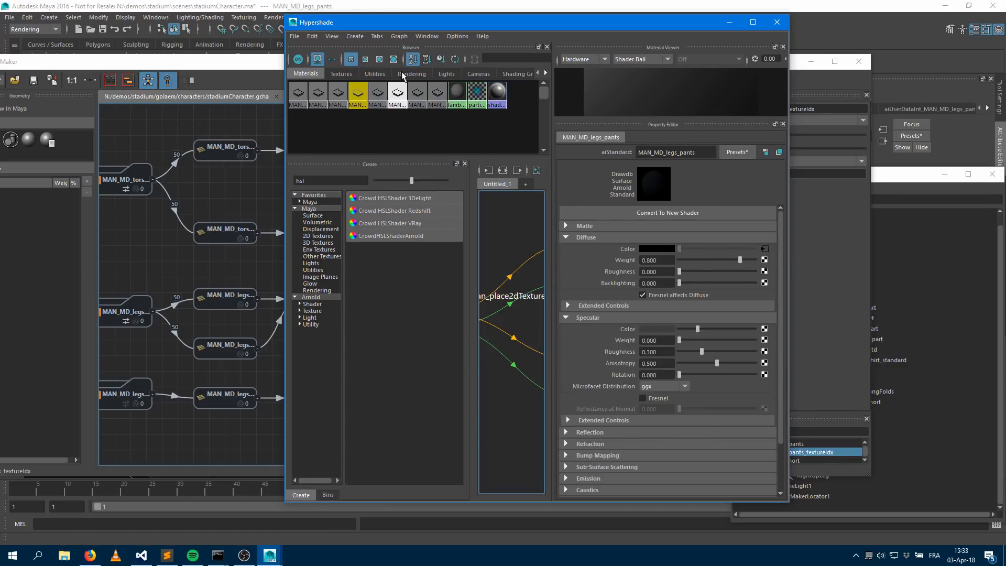
pyautogui.click(499, 171)
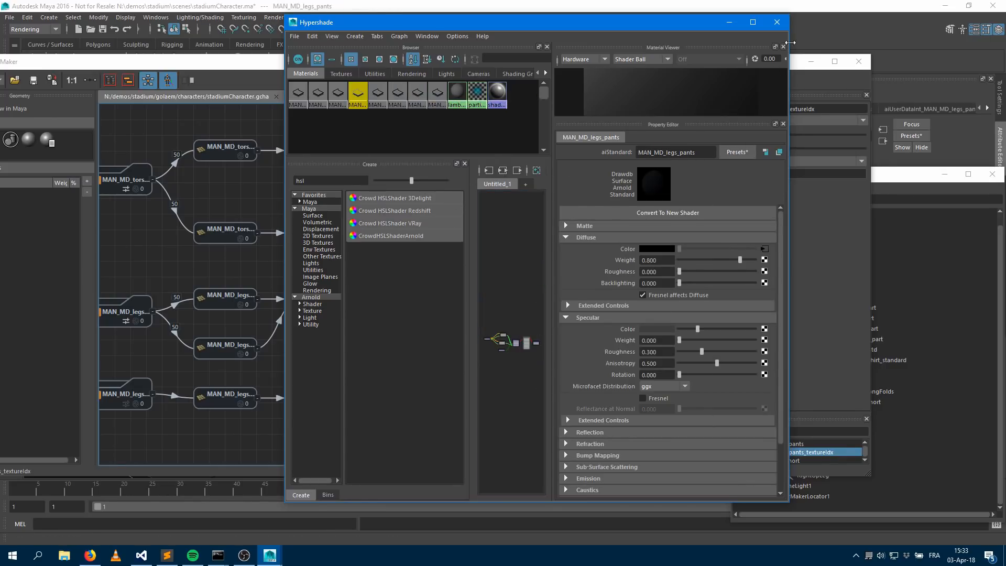
pyautogui.click(752, 22)
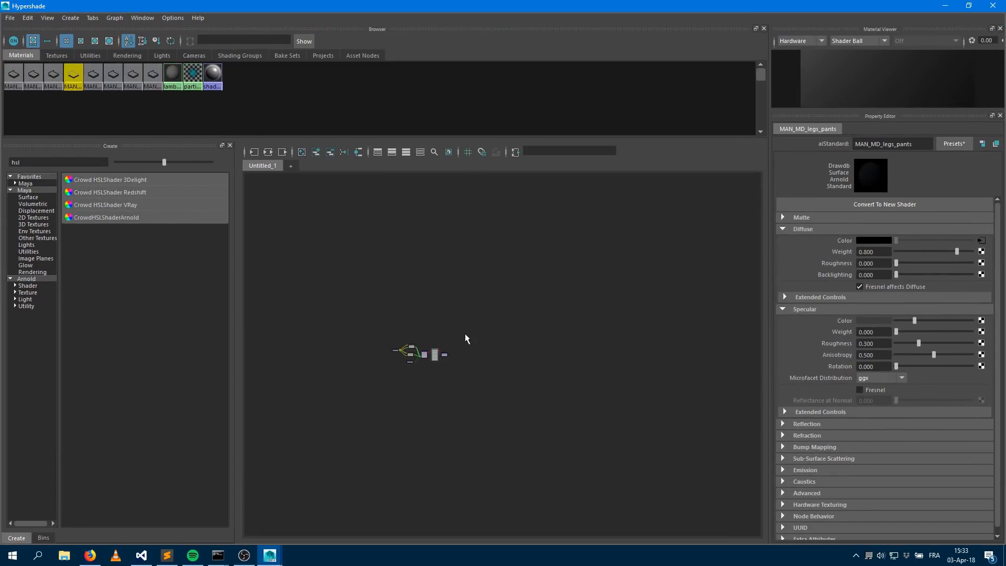
# Graph the MAN_MD_legs_pants network and disconnect the jeans_05 texture from the switch node's Shader 6 input
pyautogui.click(268, 152)
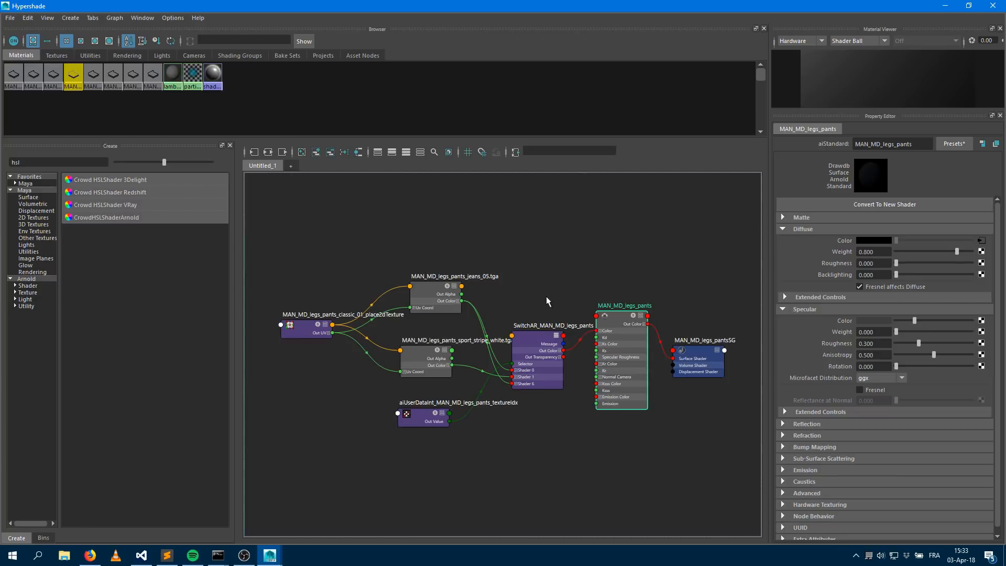
pyautogui.click(545, 340)
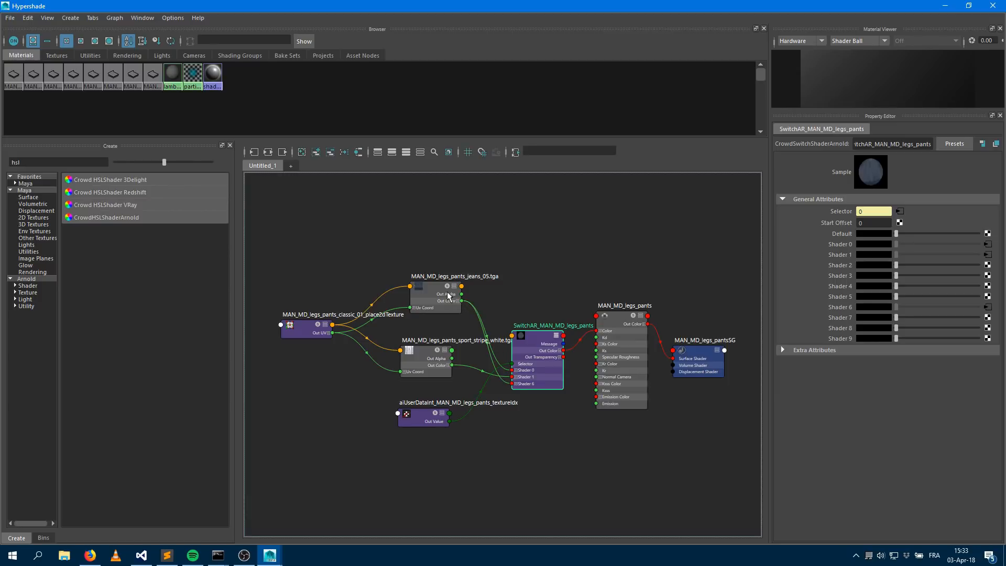
pyautogui.rightClick(849, 306)
pyautogui.click(882, 336)
pyautogui.moveTo(877, 8); pyautogui.dragTo(245, 354)
pyautogui.moveTo(703, 148); pyautogui.dragTo(678, 146)
pyautogui.write('1')
pyautogui.press('Return')
# Inspect the MAN_MD_torso_sweatshirt shading network, its texture and switch node in the Hypershade
pyautogui.click(419, 253)
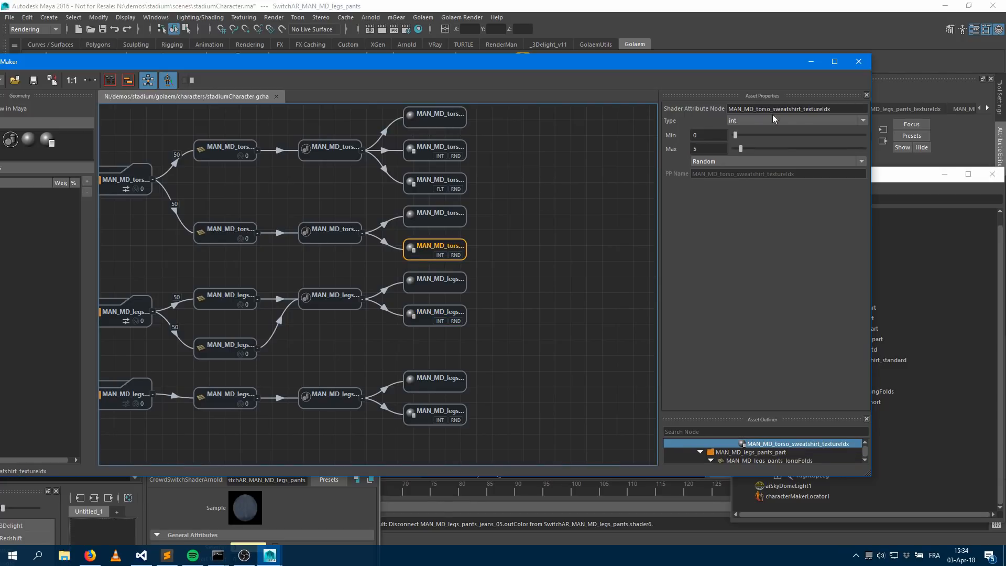
pyautogui.click(296, 499)
pyautogui.moveTo(261, 352); pyautogui.dragTo(707, 76)
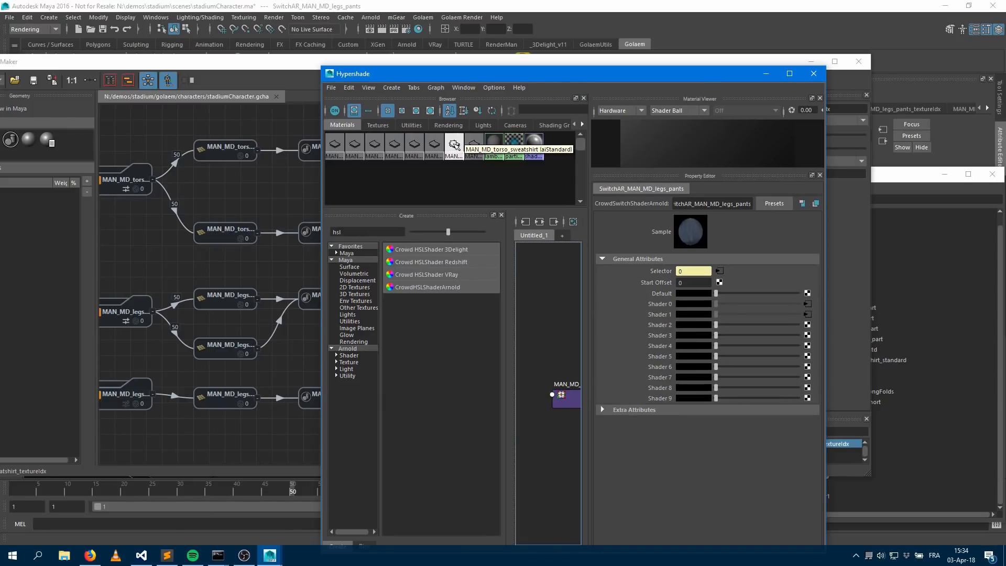
pyautogui.click(454, 143)
pyautogui.click(554, 222)
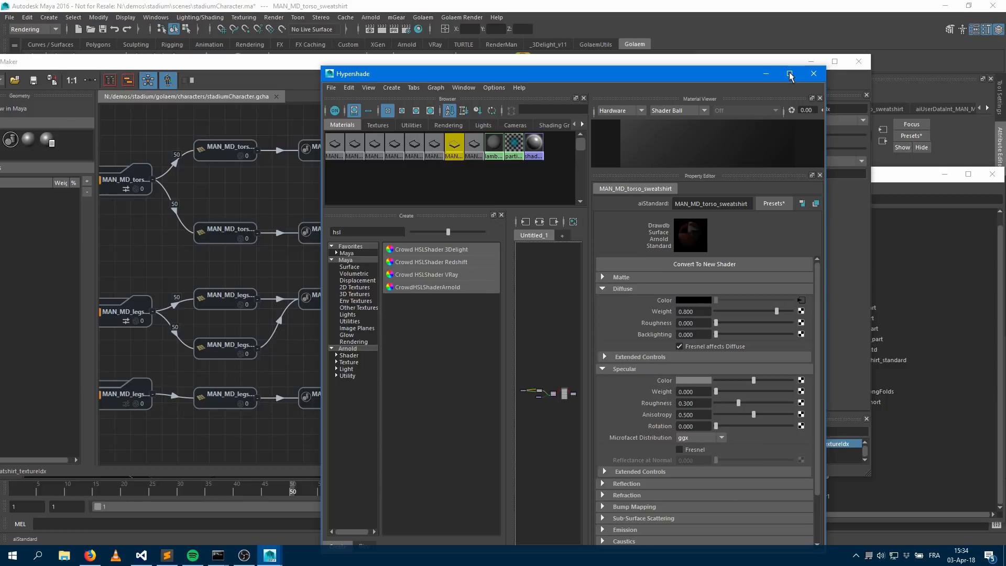
pyautogui.click(789, 75)
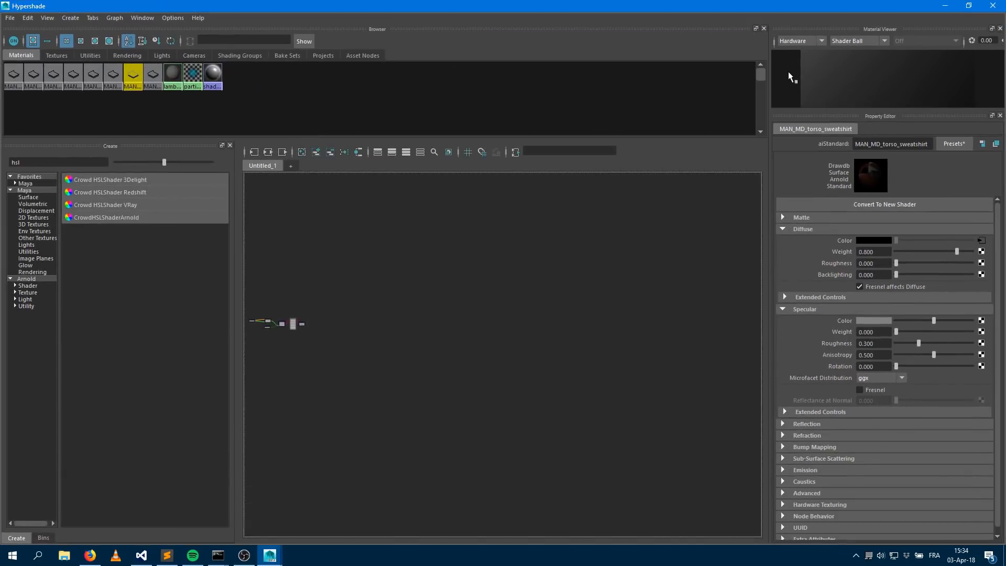
pyautogui.click(268, 153)
pyautogui.click(438, 318)
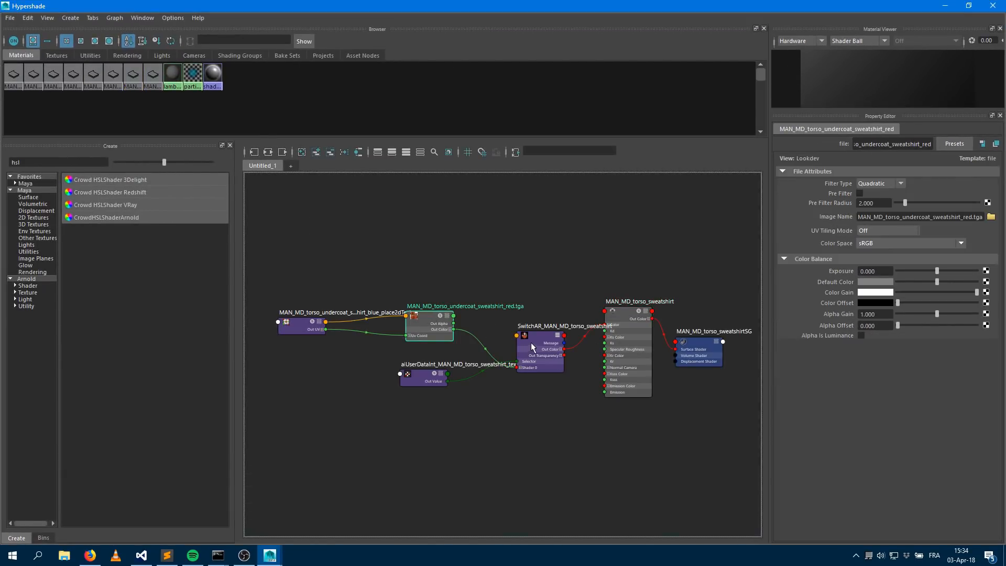
pyautogui.click(536, 338)
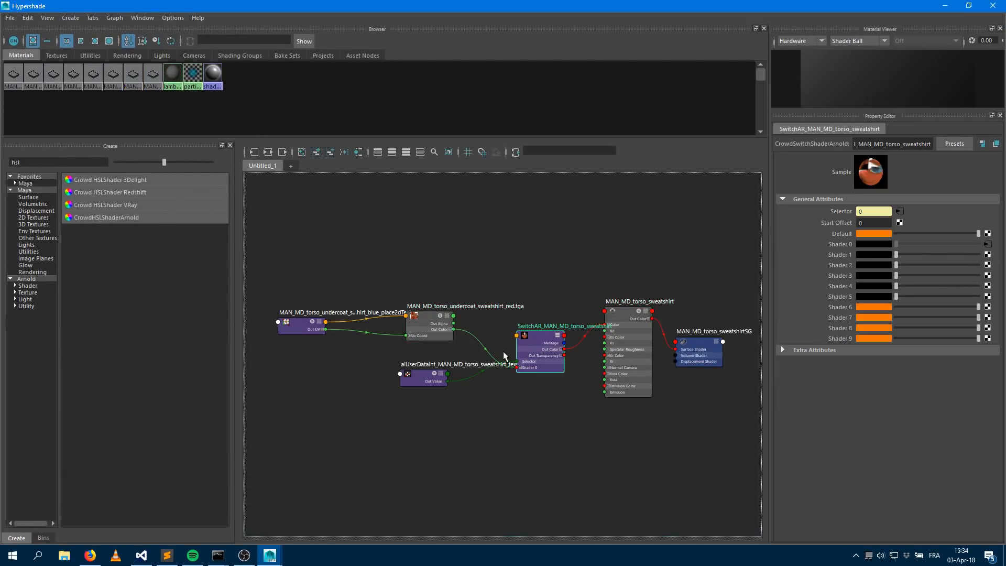
# Delete the MAN_MD_torso_sweatshirt_textureIdx and MAN_MD_legs_shoes_sport_textureIdx shader attribute nodes from the character graph
pyautogui.click(945, 6)
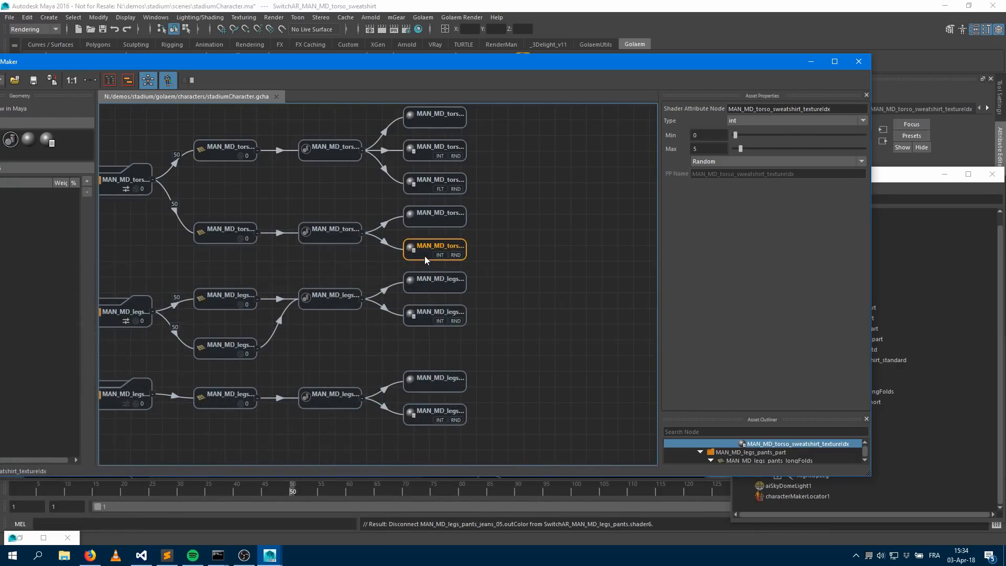
pyautogui.press('Delete')
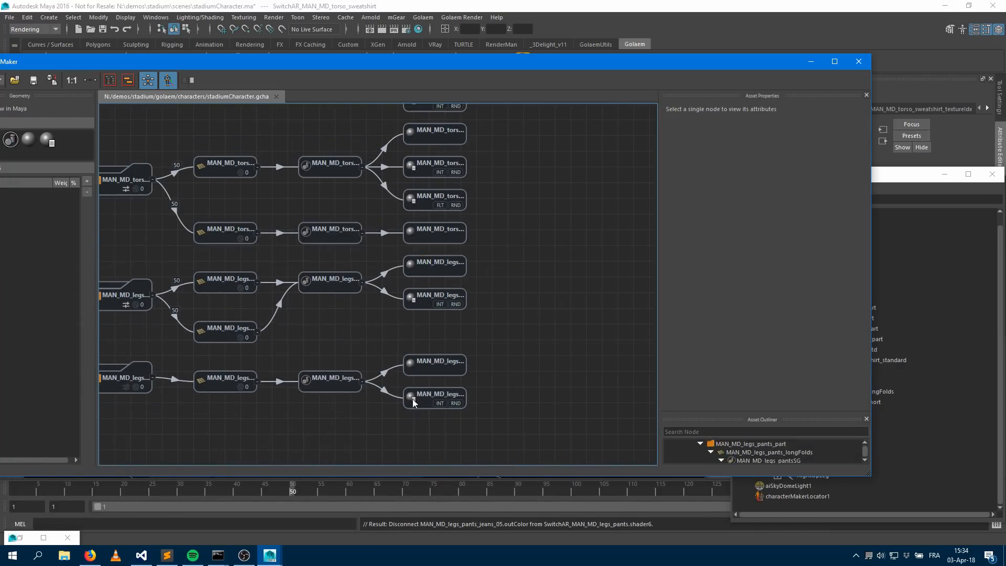
pyautogui.click(422, 400)
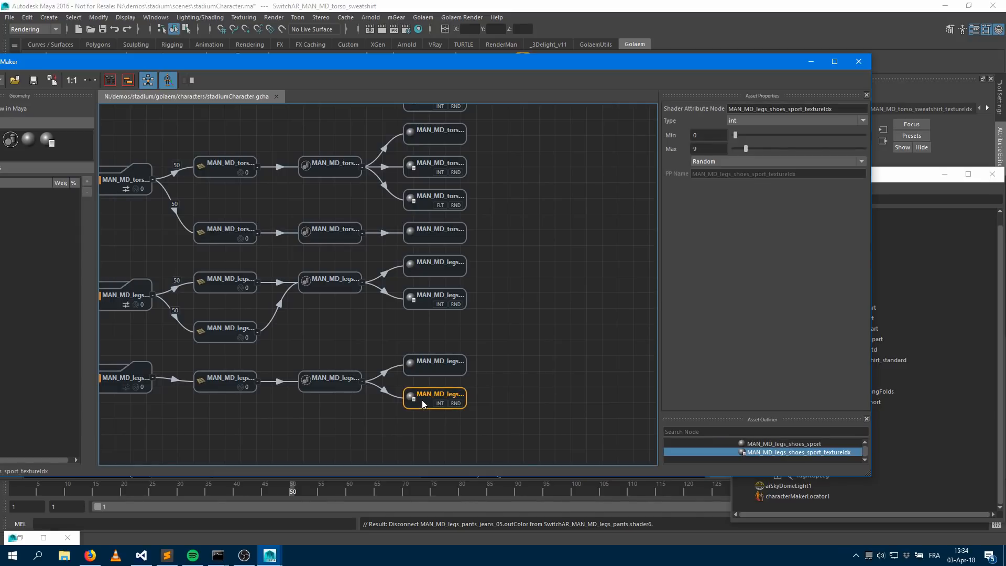
pyautogui.press('Delete')
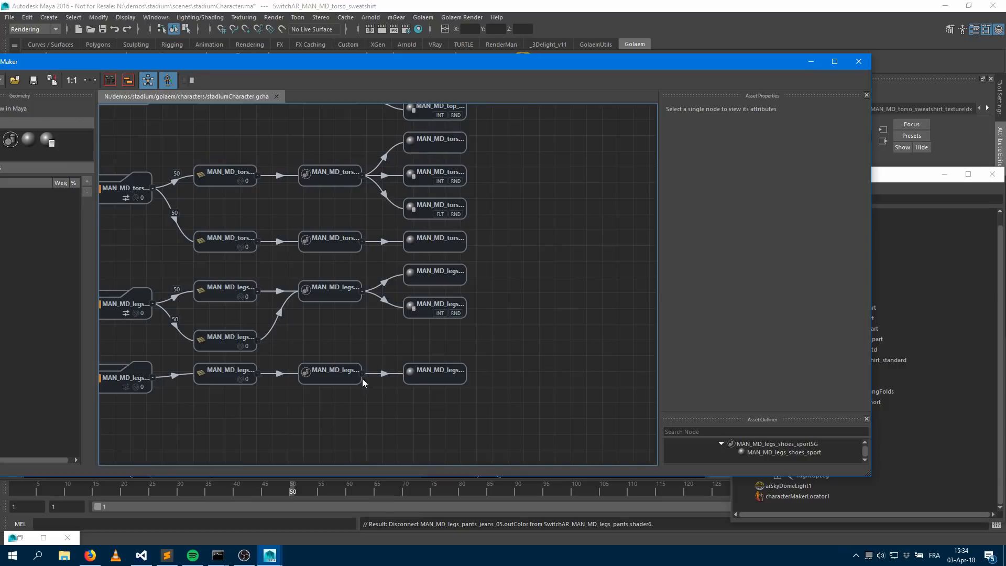
# Review the top hair and body texture index shader attribute nodes in the character graph
pyautogui.moveTo(530, 247); pyautogui.dragTo(573, 343, button='middle')
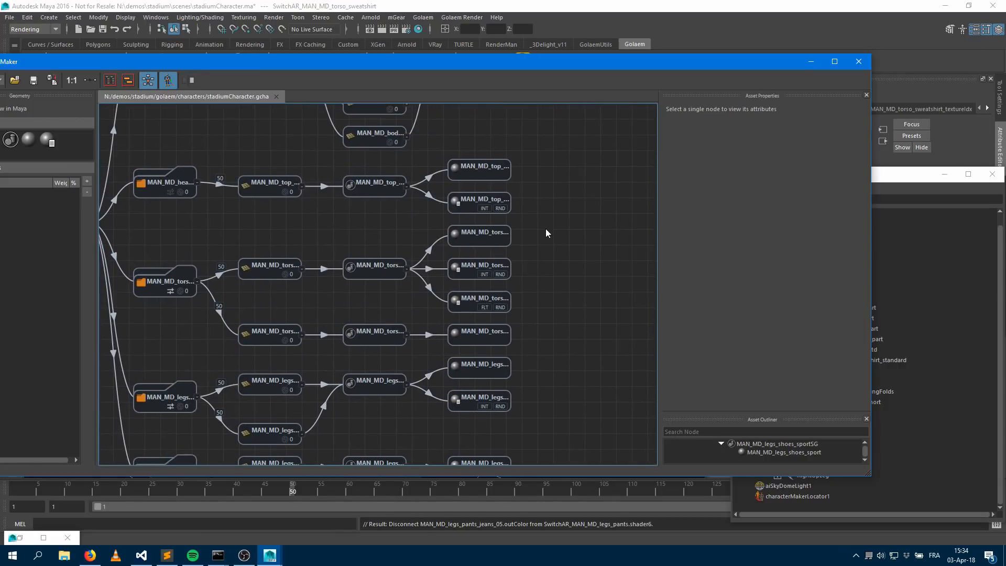
pyautogui.moveTo(551, 230); pyautogui.dragTo(600, 310, button='middle')
pyautogui.click(511, 297)
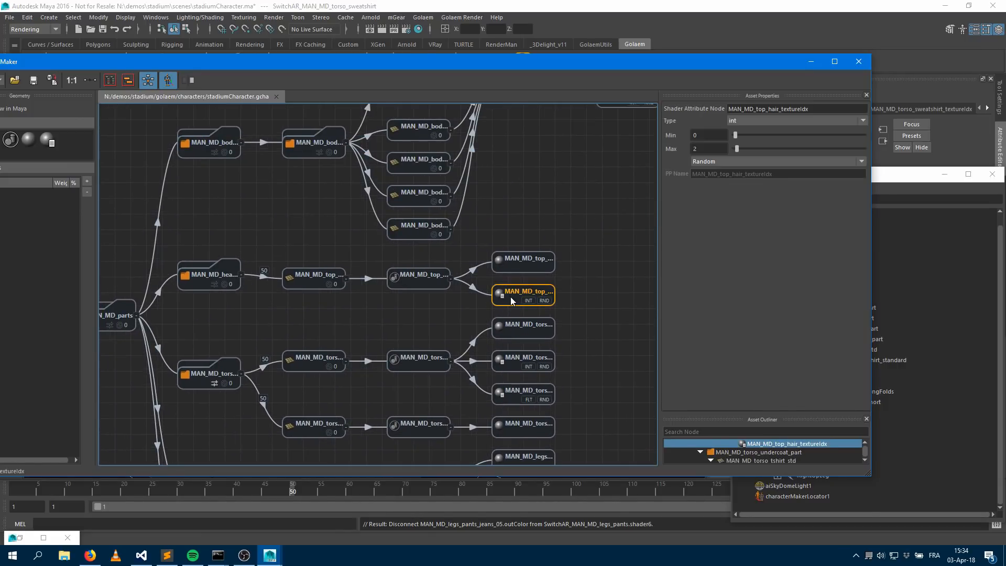
pyautogui.moveTo(514, 206); pyautogui.dragTo(516, 305, button='middle')
pyautogui.click(603, 225)
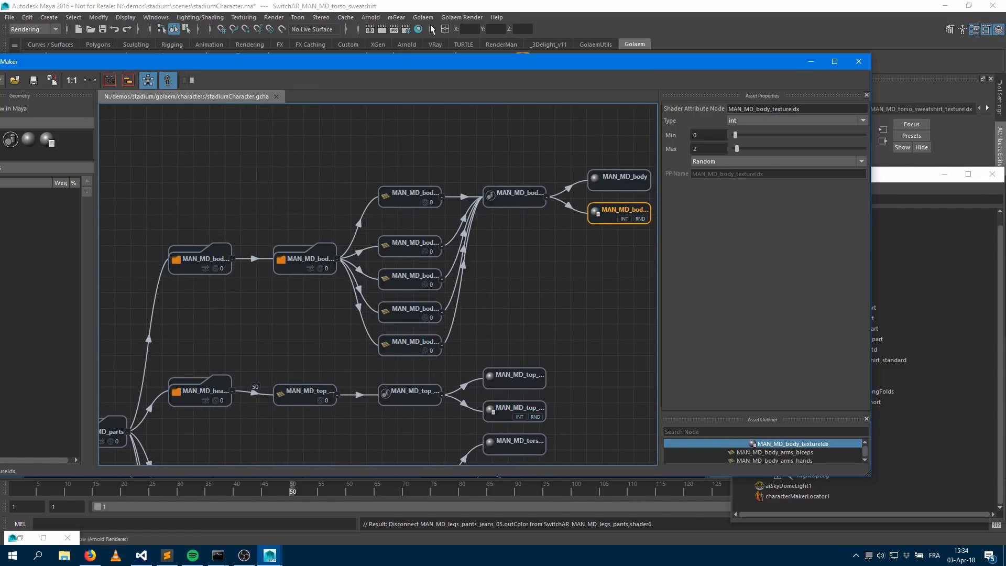
# Inspect the MAN_MD_body and MAN_MD_top_hair shading networks and their switch nodes in the Hypershade
pyautogui.click(810, 62)
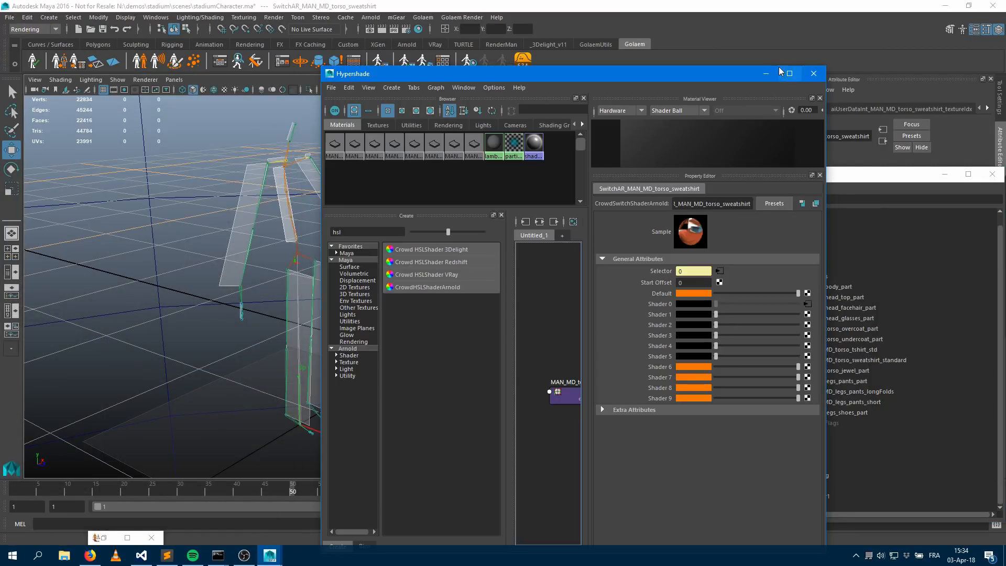
pyautogui.click(792, 73)
pyautogui.click(14, 74)
pyautogui.click(283, 153)
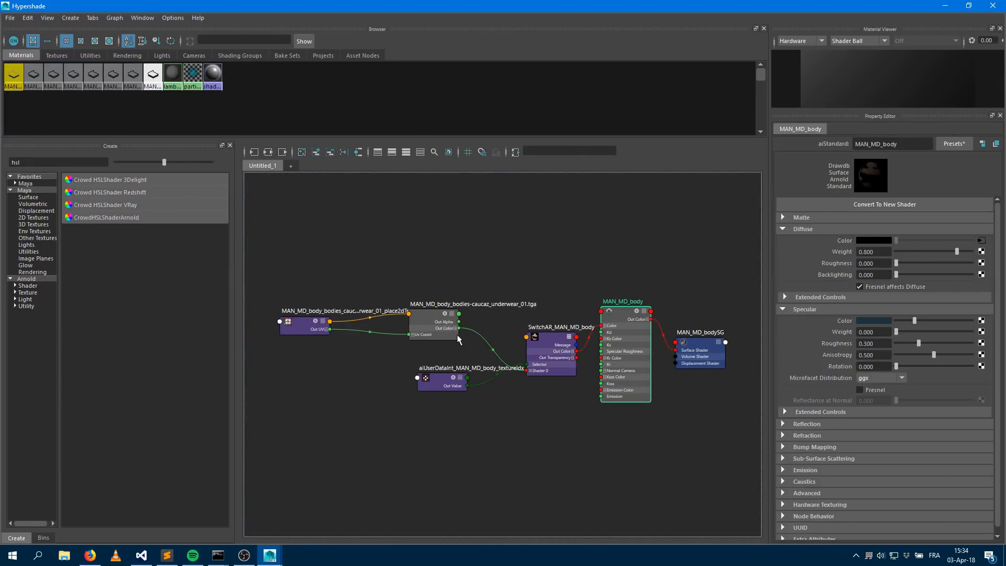
pyautogui.click(561, 340)
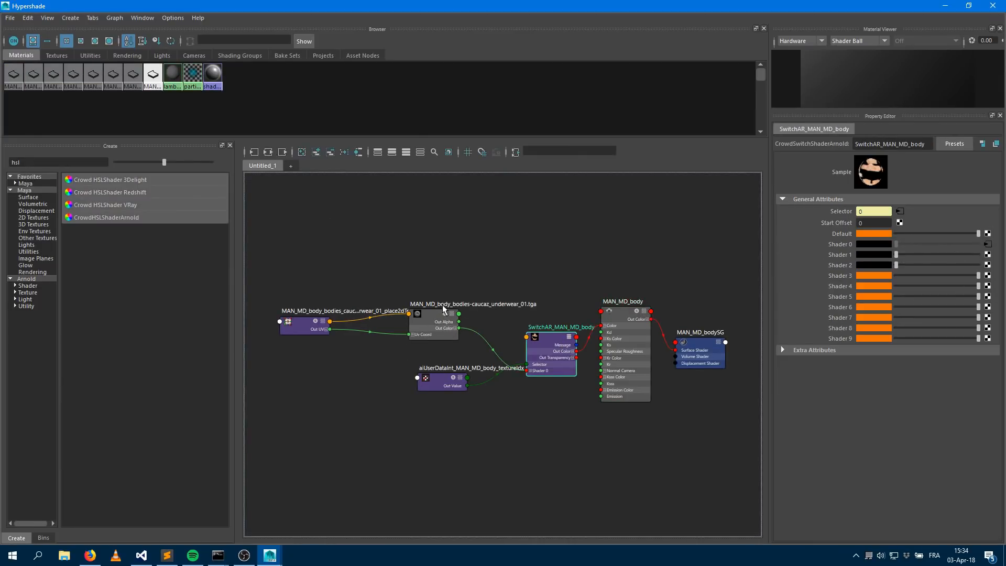
pyautogui.click(439, 312)
pyautogui.click(555, 340)
pyautogui.click(34, 75)
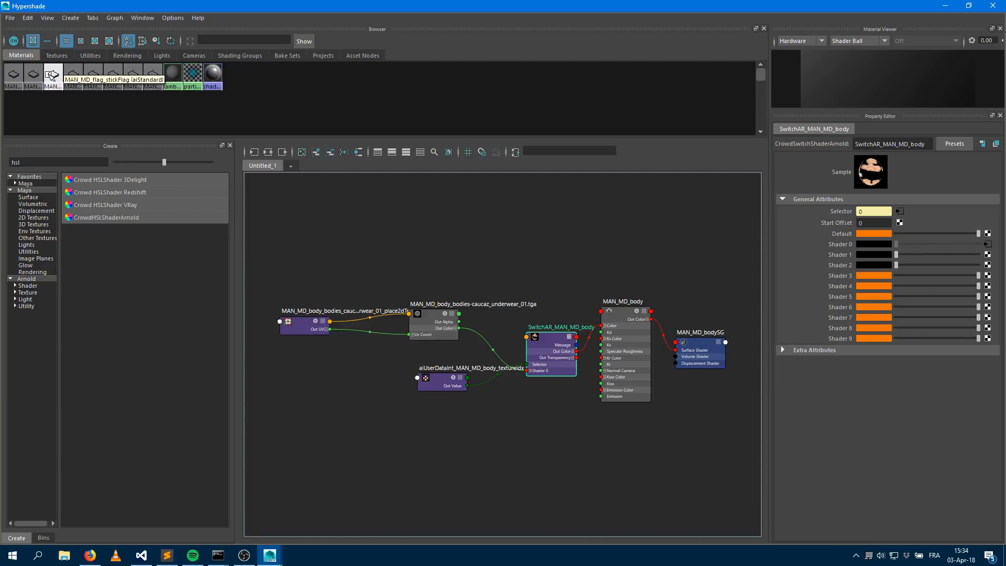
pyautogui.click(109, 74)
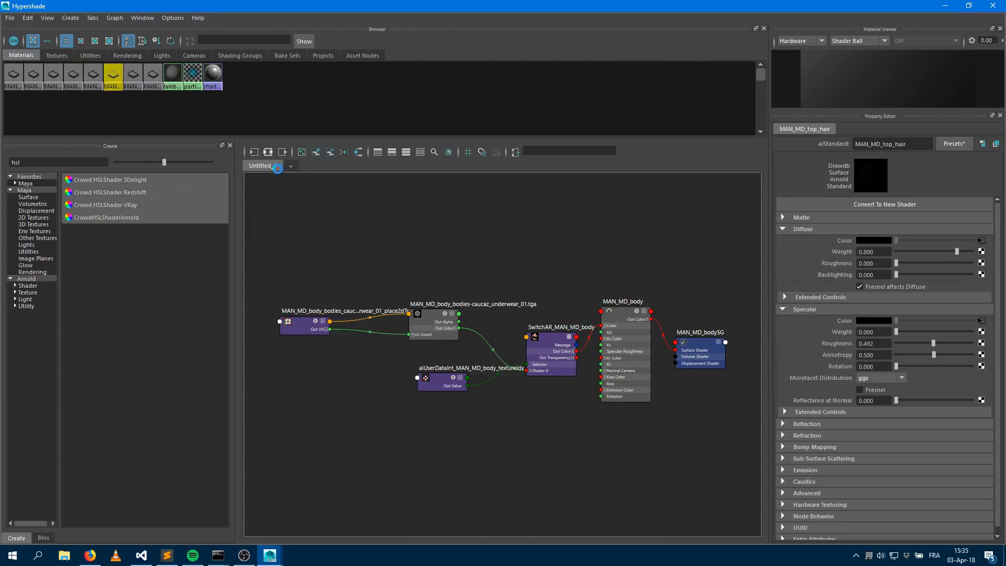
pyautogui.click(270, 152)
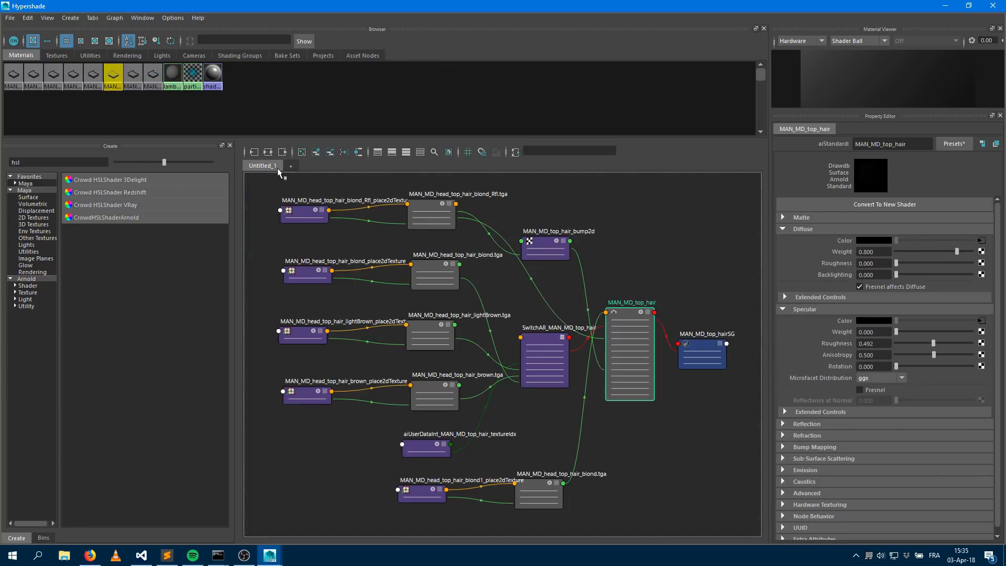
pyautogui.click(551, 340)
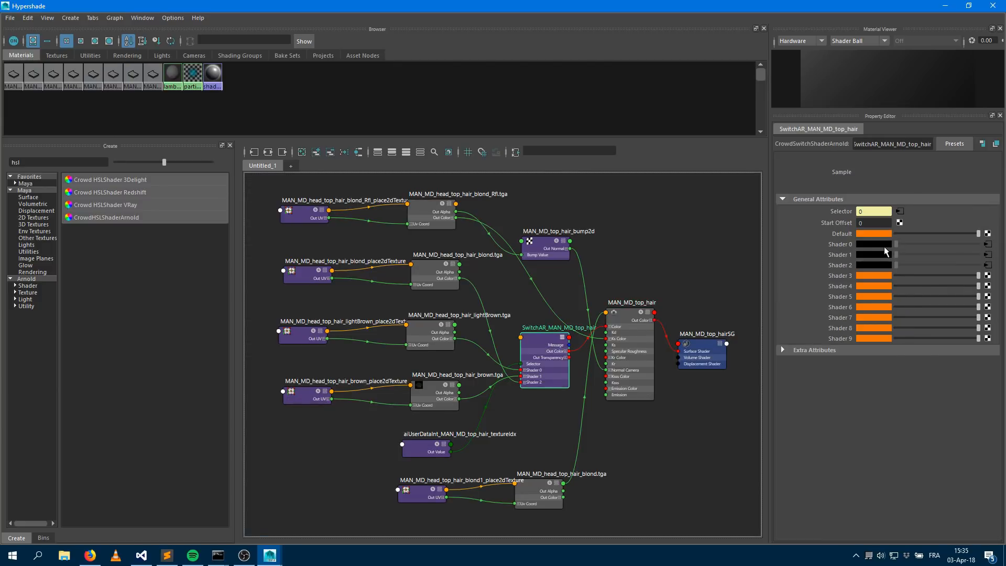
pyautogui.click(945, 7)
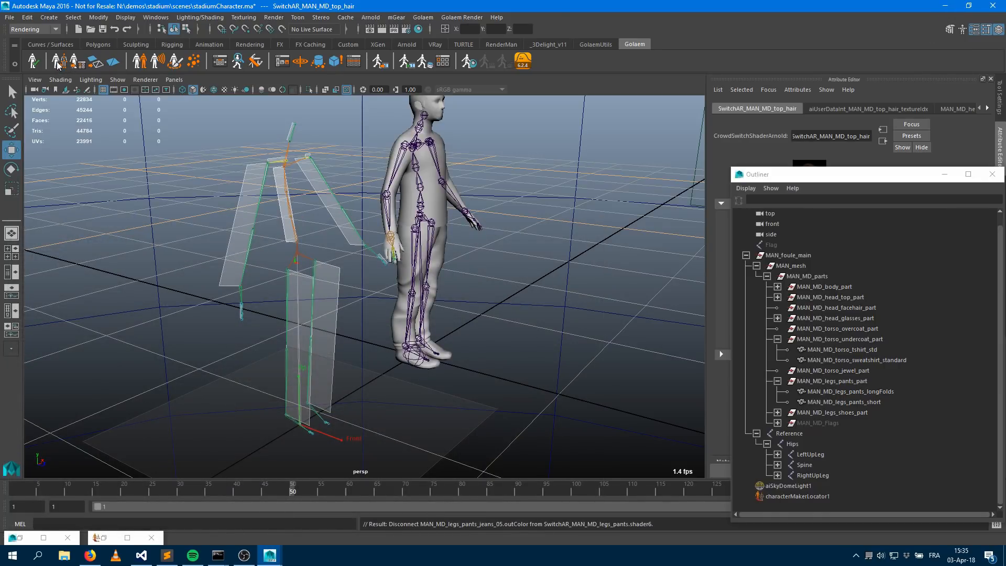
# Delete the MAN_MD_body_textureIdx shader attribute node from the character graph
pyautogui.click(105, 542)
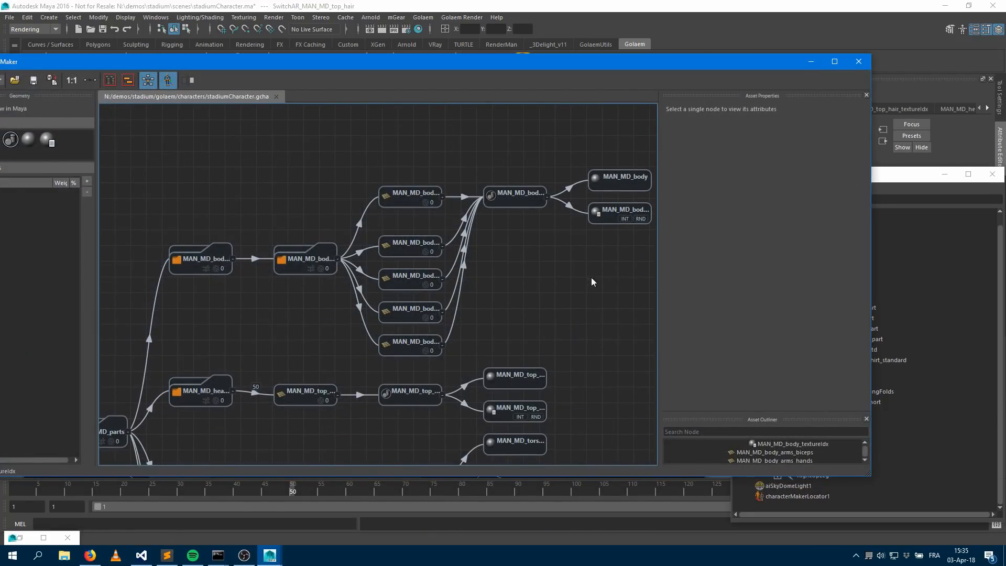
pyautogui.click(610, 216)
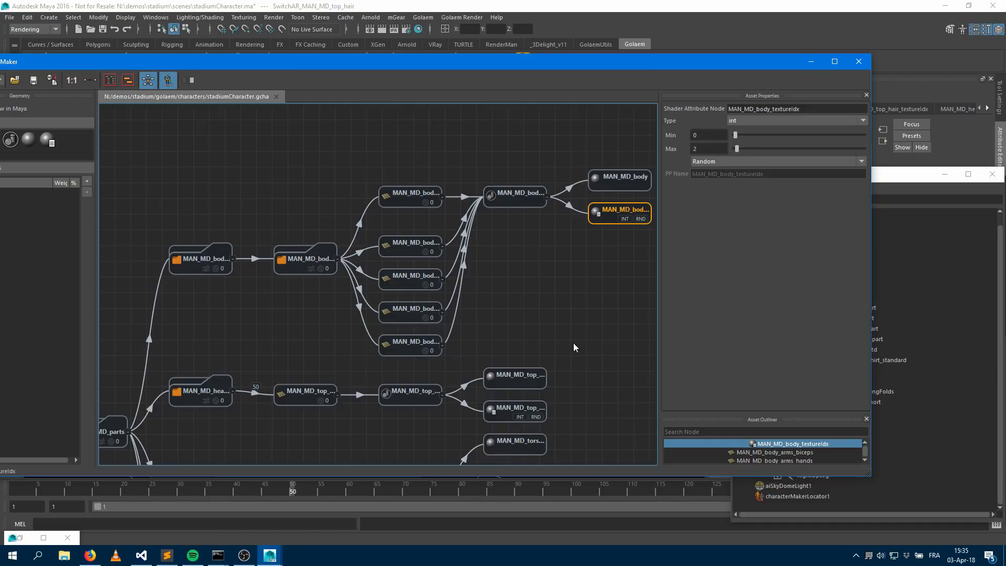
pyautogui.scroll(-3, 524, 328)
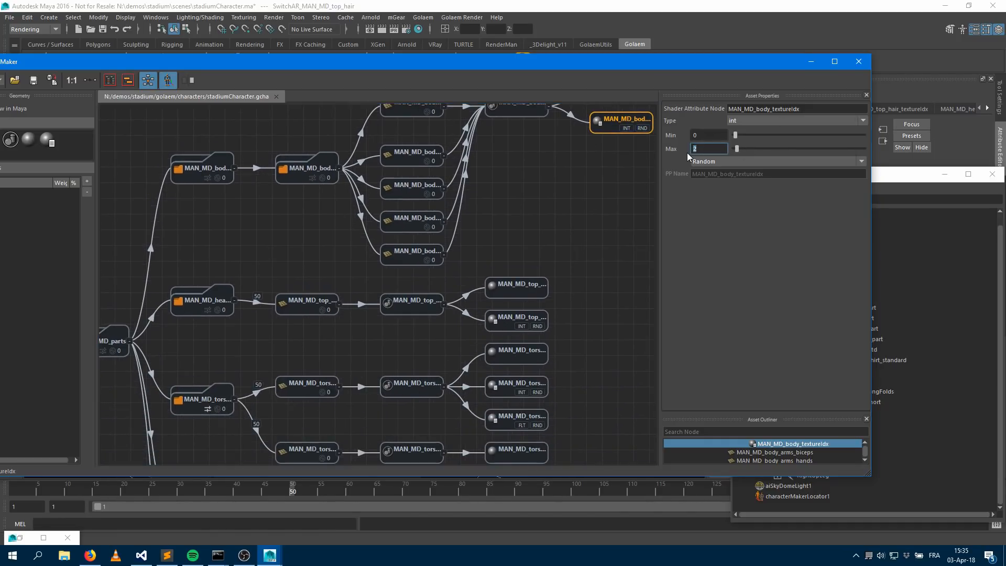
pyautogui.moveTo(602, 132); pyautogui.dragTo(577, 192, button='middle')
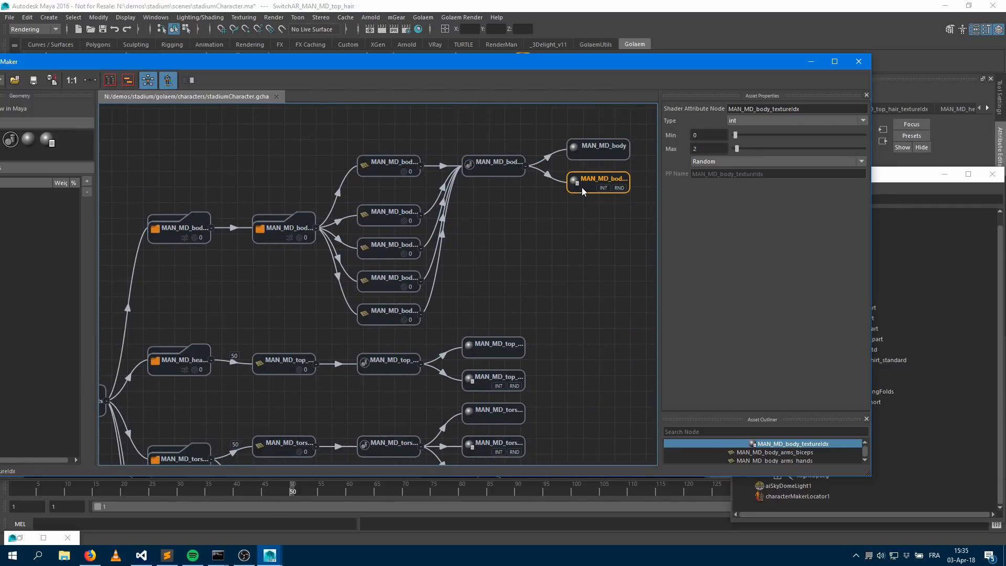
pyautogui.press('Delete')
# Save the character file
pyautogui.click(482, 365)
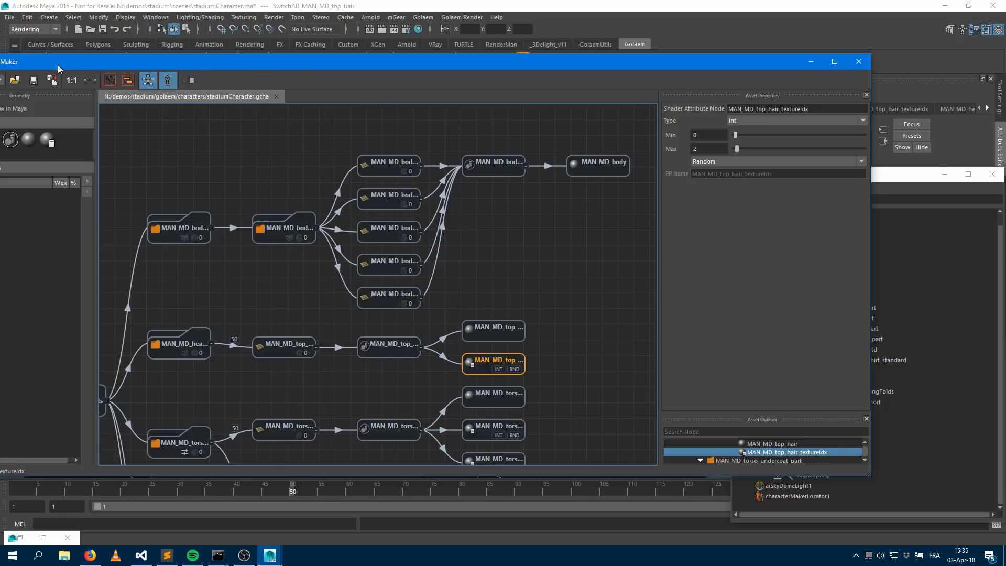
pyautogui.moveTo(15, 61); pyautogui.dragTo(186, 39)
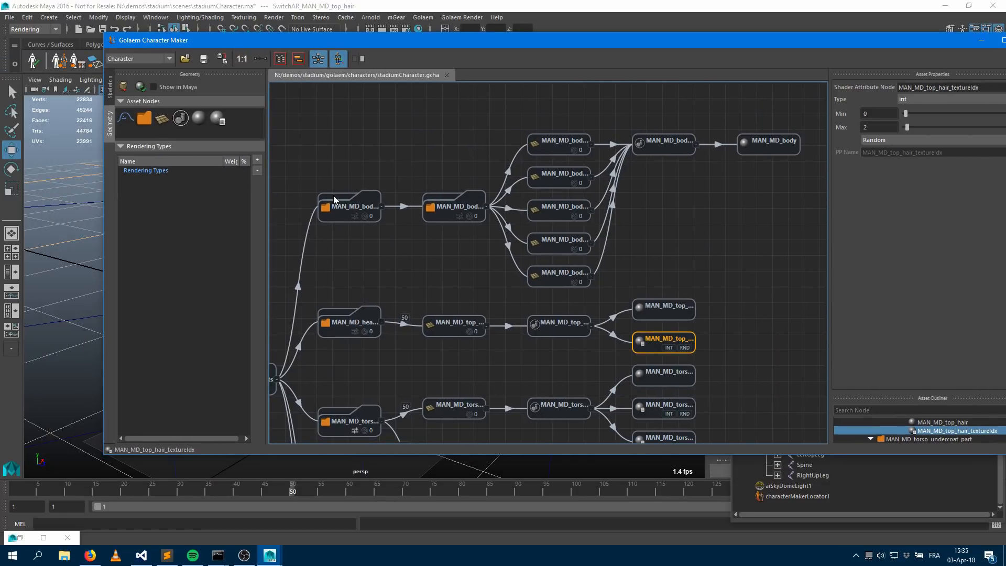
pyautogui.click(204, 59)
# Browse the character graph and select the MAN_MD_top_hair_std mesh node
pyautogui.moveTo(420, 293); pyautogui.dragTo(605, 183, button='middle')
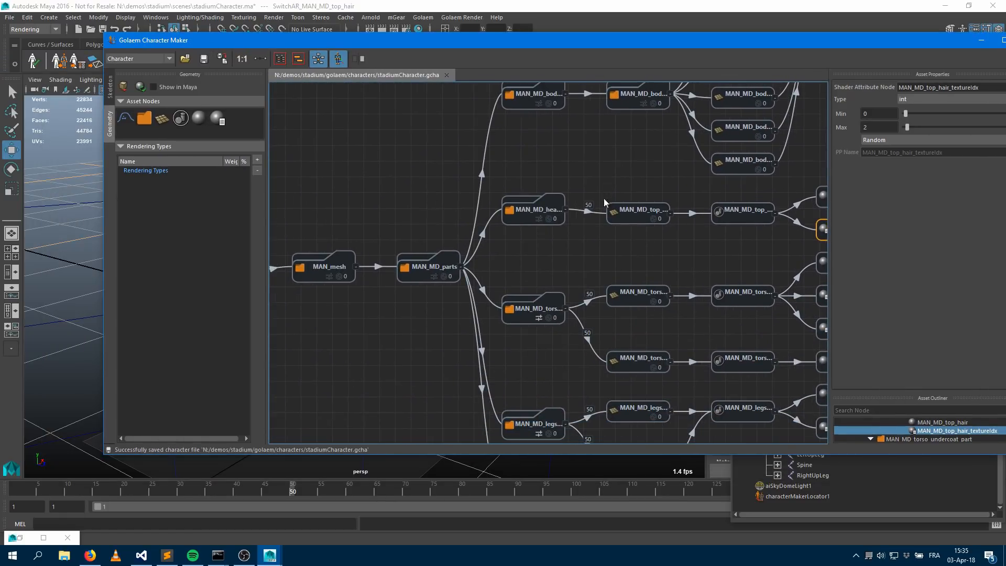
pyautogui.moveTo(548, 278); pyautogui.dragTo(669, 261, button='middle')
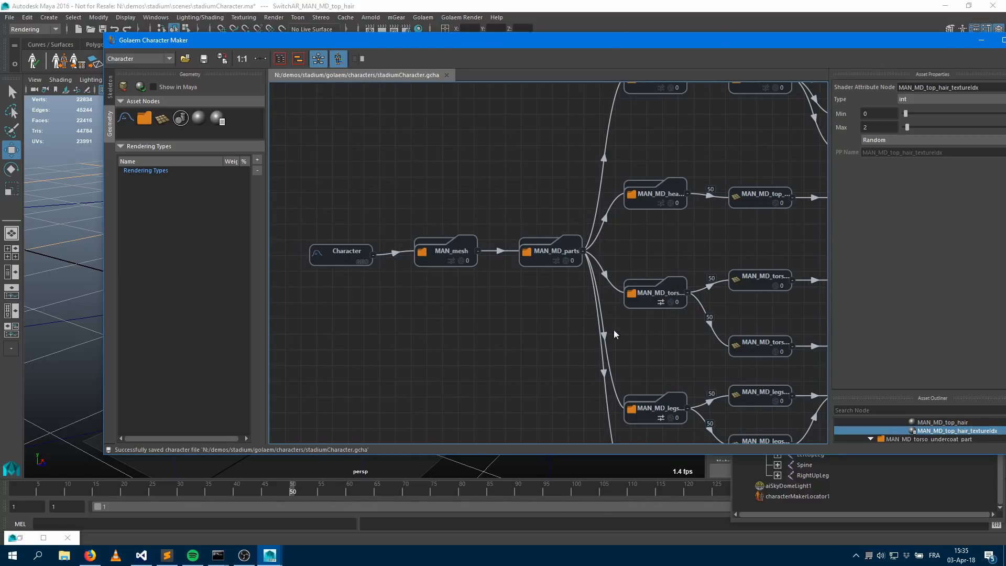
pyautogui.moveTo(514, 321); pyautogui.dragTo(341, 314, button='middle')
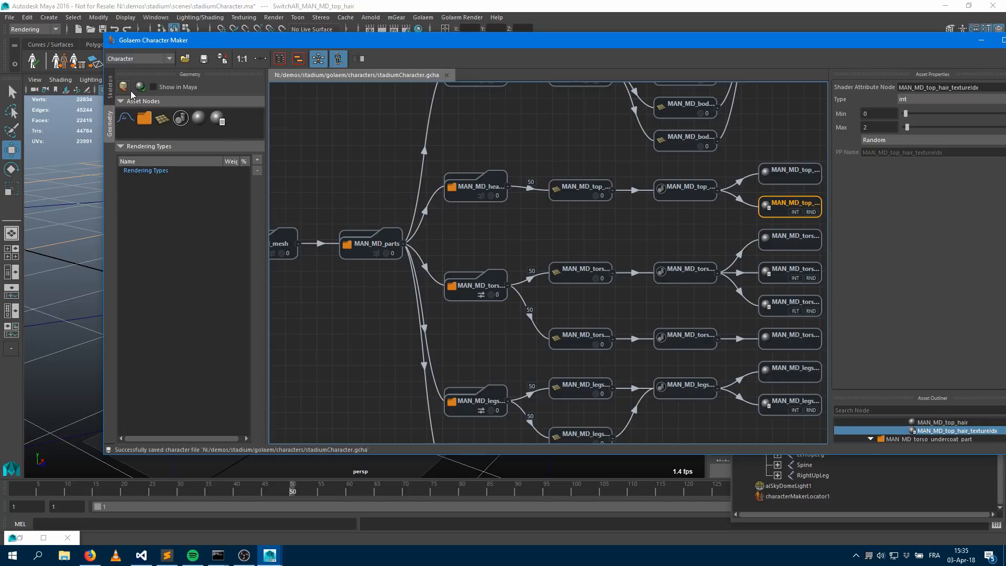
pyautogui.click(110, 88)
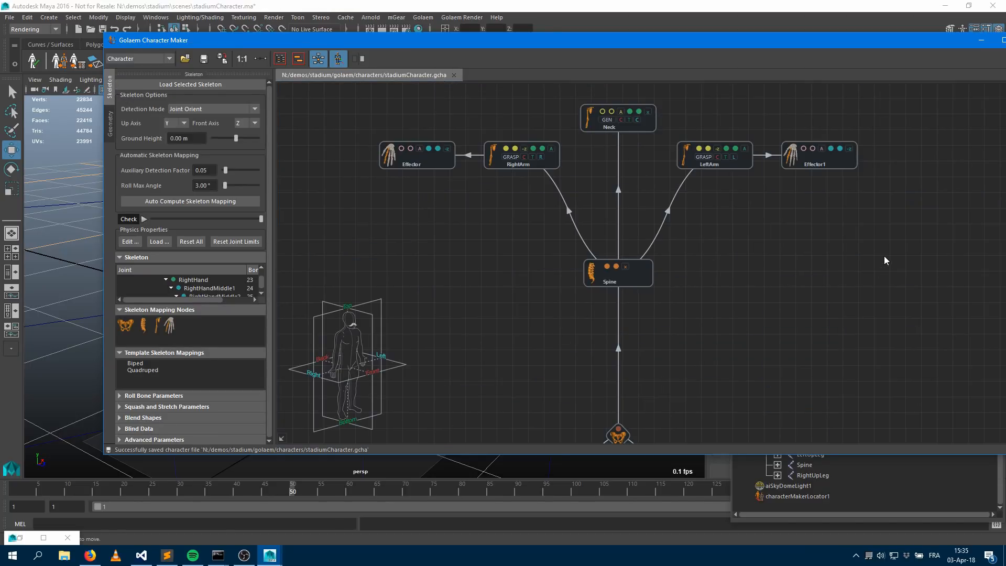
pyautogui.click(110, 125)
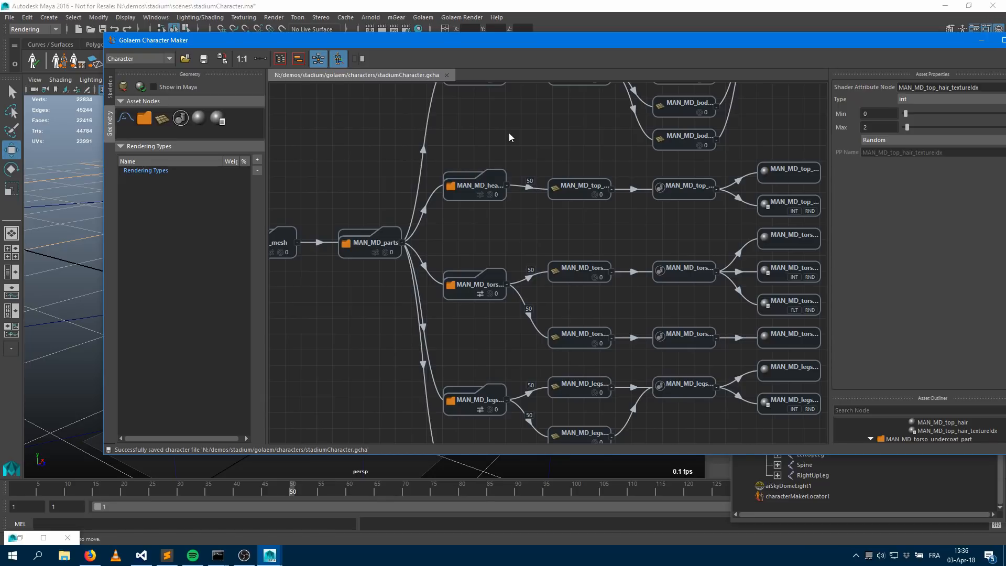
pyautogui.click(577, 198)
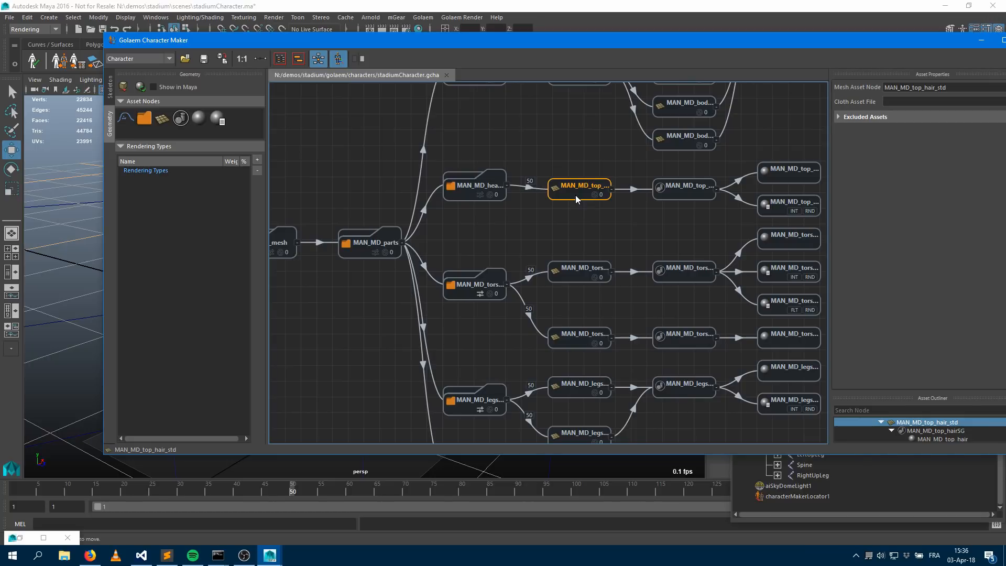
# Export the character's geometry as a new-format GCG file named stadiumCharacter
pyautogui.click(691, 196)
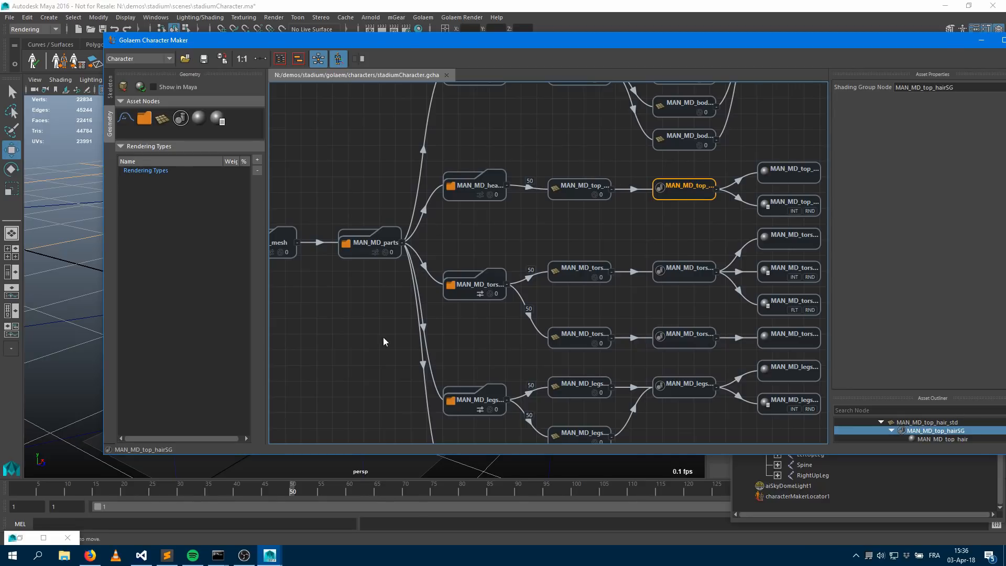
pyautogui.moveTo(349, 315); pyautogui.dragTo(429, 311, button='middle')
pyautogui.click(389, 254)
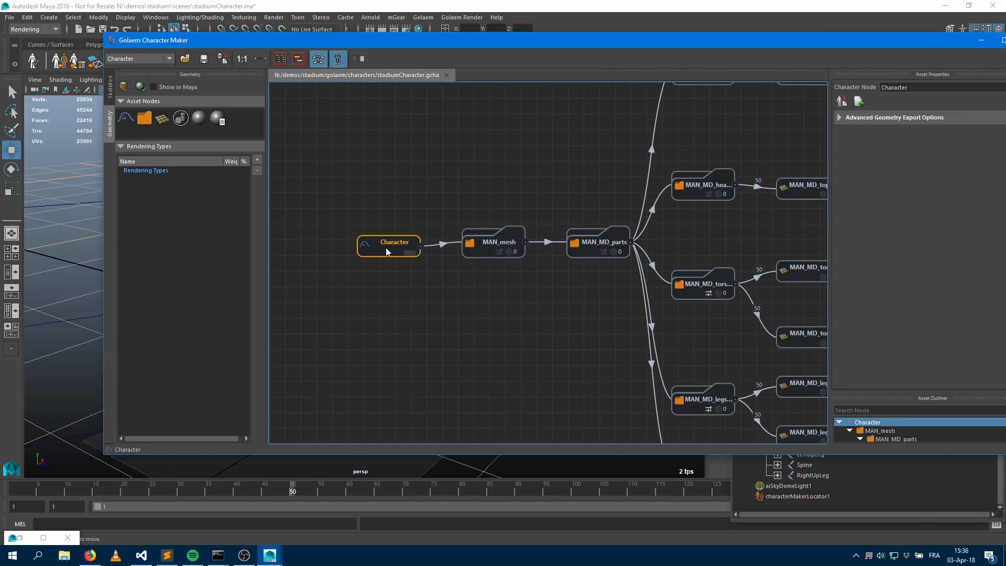
pyautogui.click(840, 103)
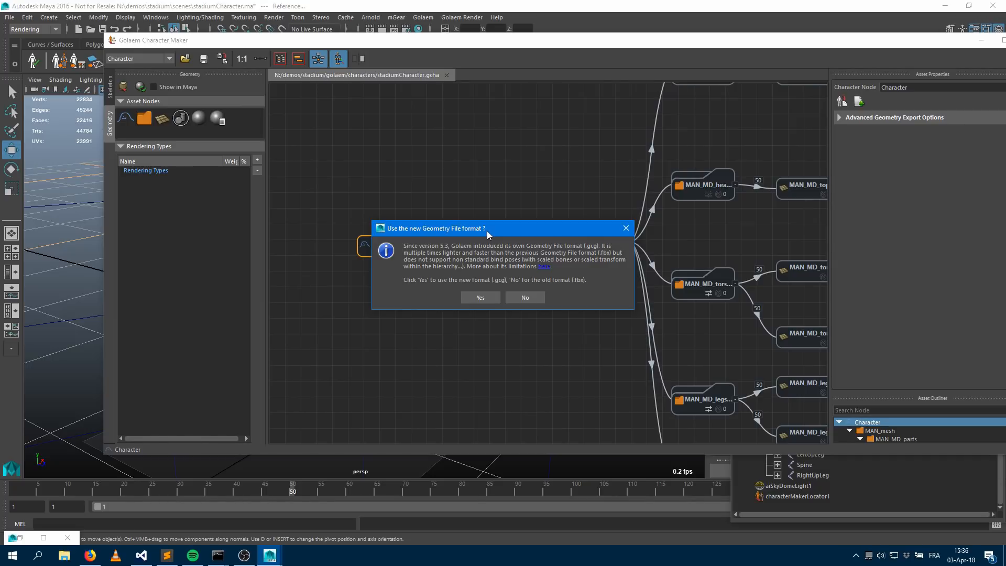
pyautogui.click(480, 298)
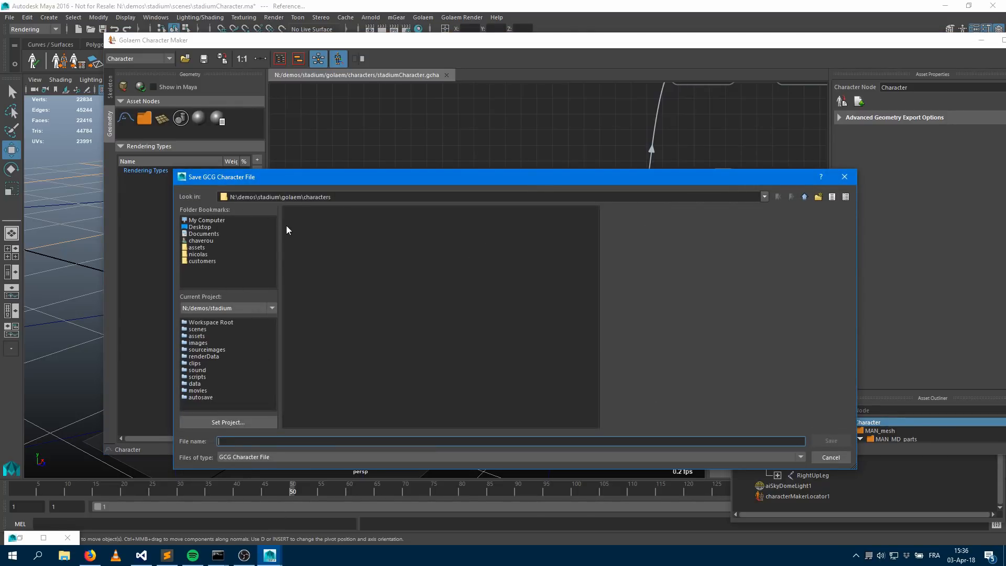
pyautogui.write('stadiumCharacter')
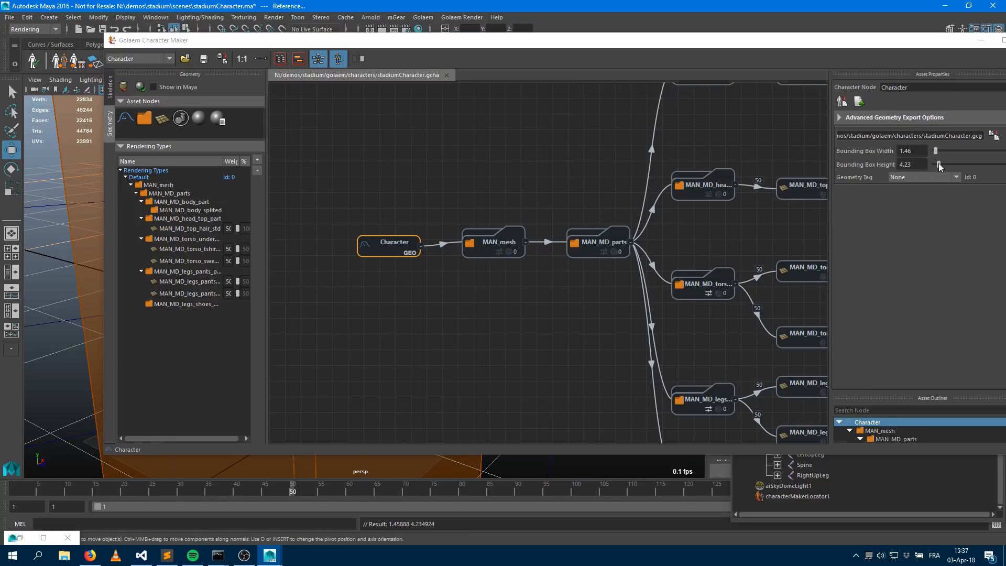
# Try to add a new rendering type named Character to the character
pyautogui.moveTo(294, 40); pyautogui.dragTo(406, 30)
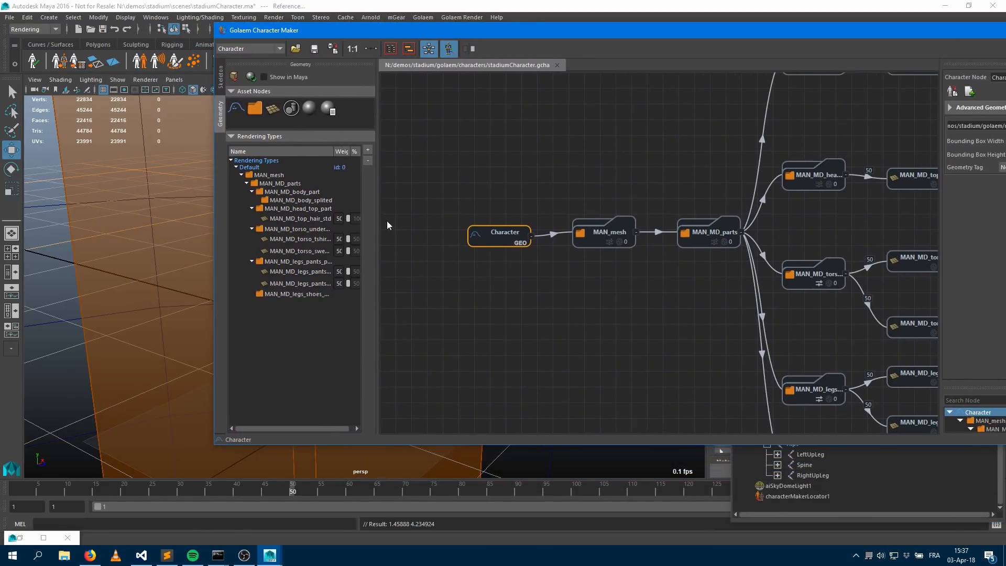
pyautogui.moveTo(377, 210); pyautogui.dragTo(441, 210)
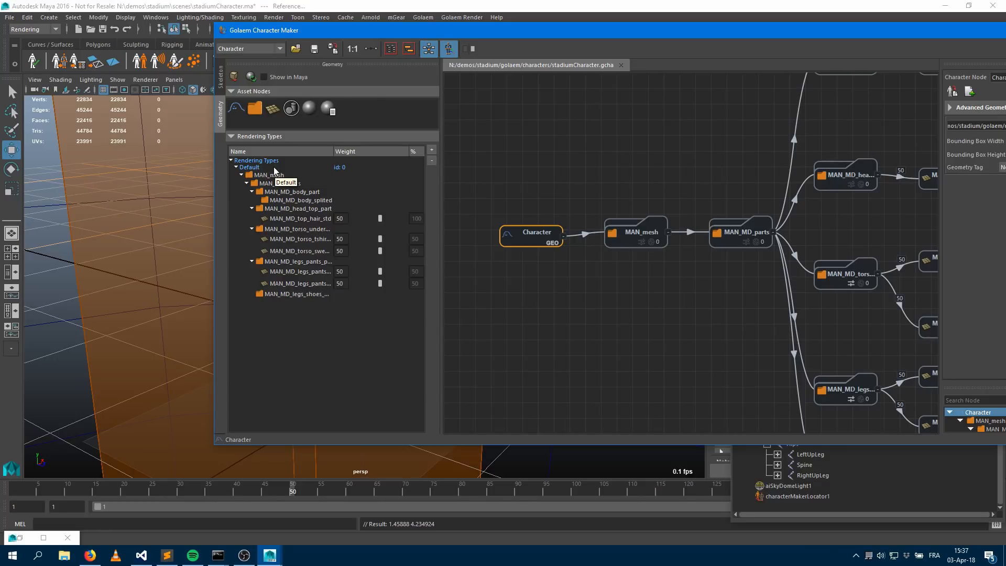
pyautogui.click(431, 150)
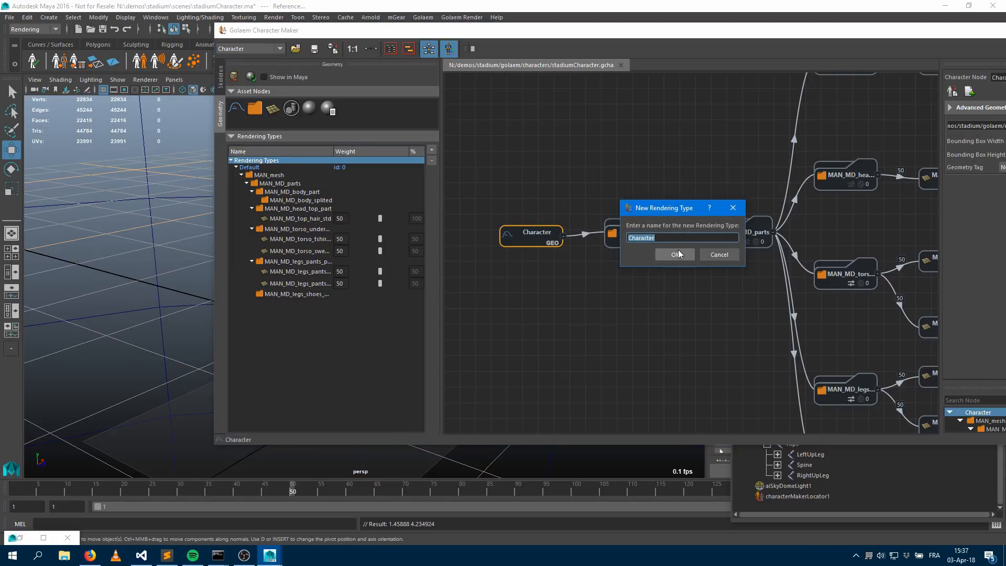
pyautogui.click(716, 257)
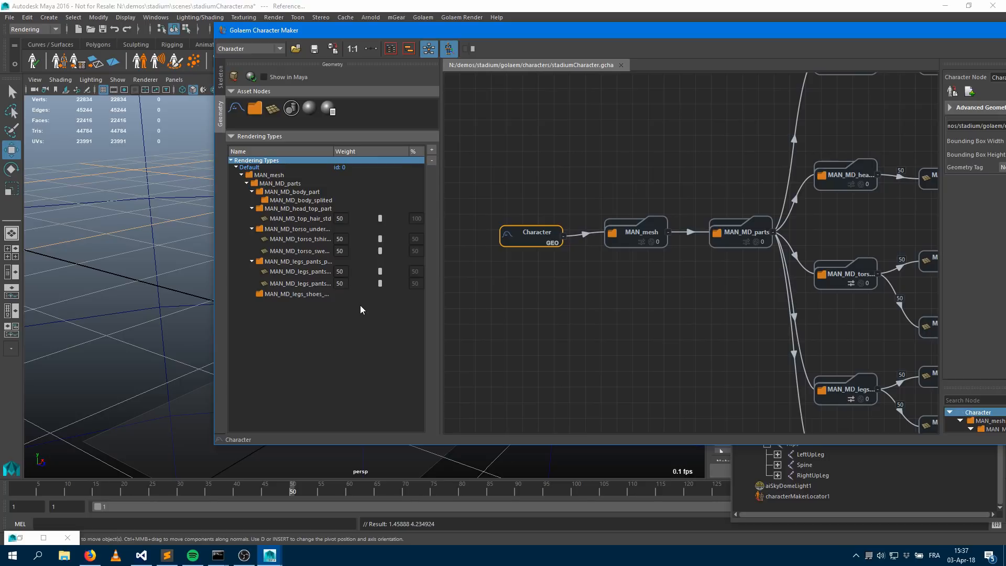
# Set the Default rendering weights: torso sweatshirt 6, t-shirt 52, legs longFolds 59, pants short 39, then save the character
pyautogui.moveTo(442, 222); pyautogui.dragTo(493, 225)
pyautogui.click(298, 231)
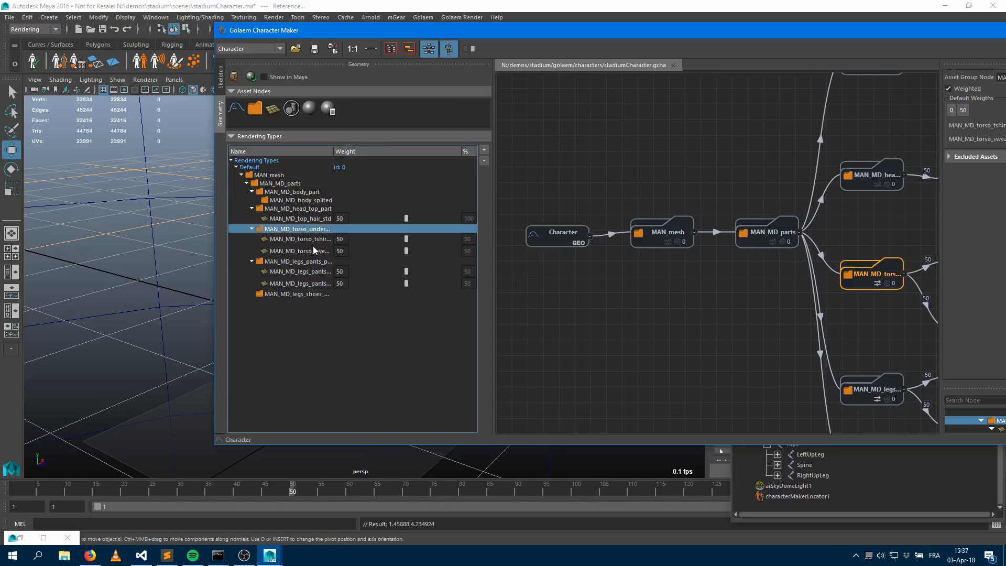
pyautogui.click(306, 239)
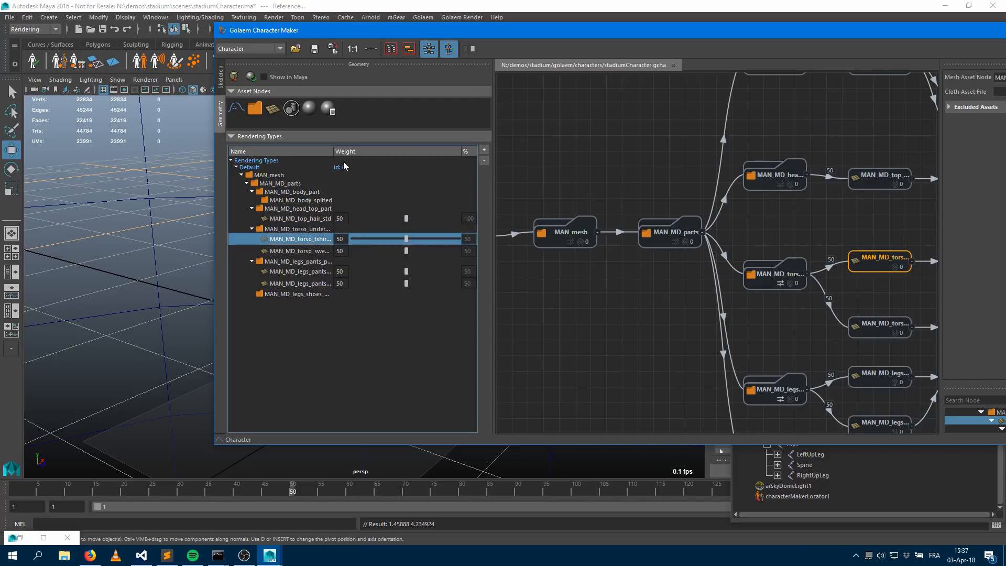
pyautogui.moveTo(334, 152); pyautogui.dragTo(364, 152)
pyautogui.click(343, 251)
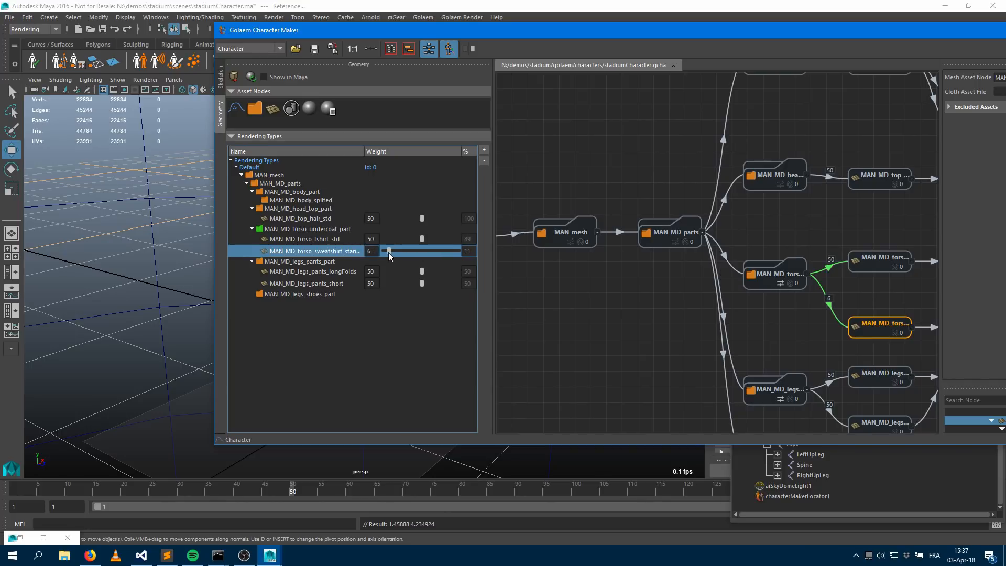
pyautogui.moveTo(419, 235); pyautogui.dragTo(423, 238)
pyautogui.click(322, 240)
pyautogui.click(312, 252)
pyautogui.click(316, 49)
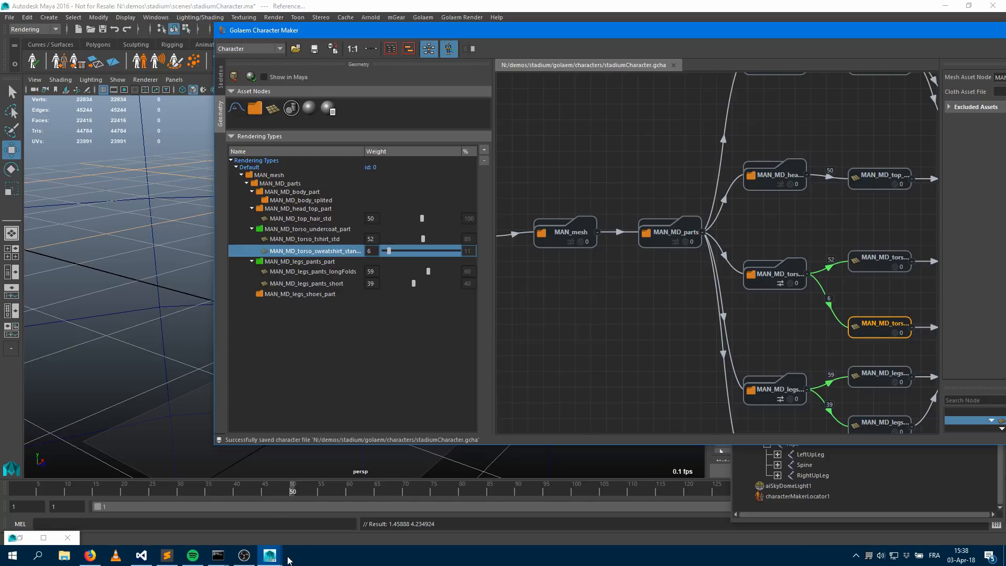
# Switch to the other Maya session with an empty scene and minimize its Outliner
pyautogui.moveTo(277, 559)
pyautogui.click(424, 524)
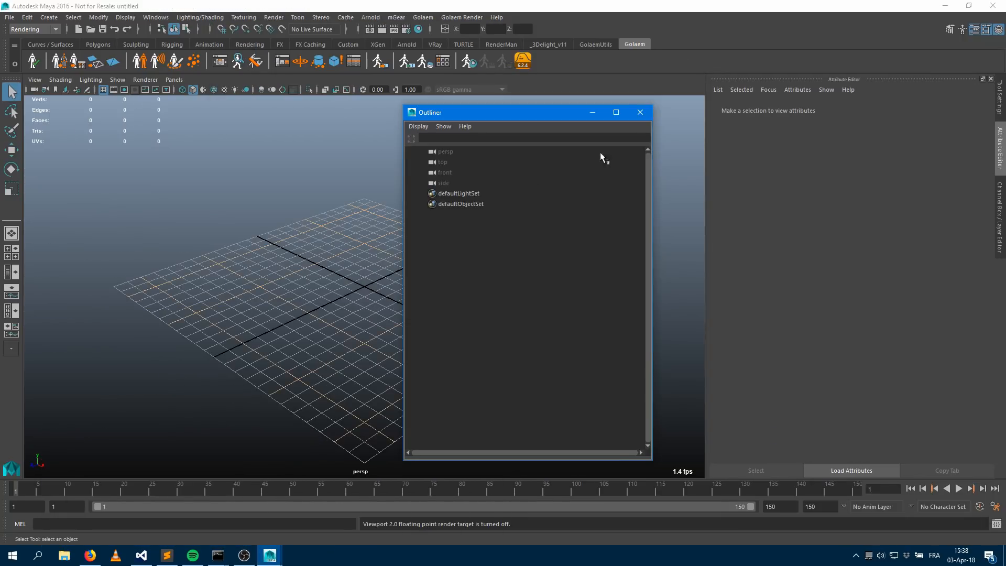
pyautogui.click(593, 113)
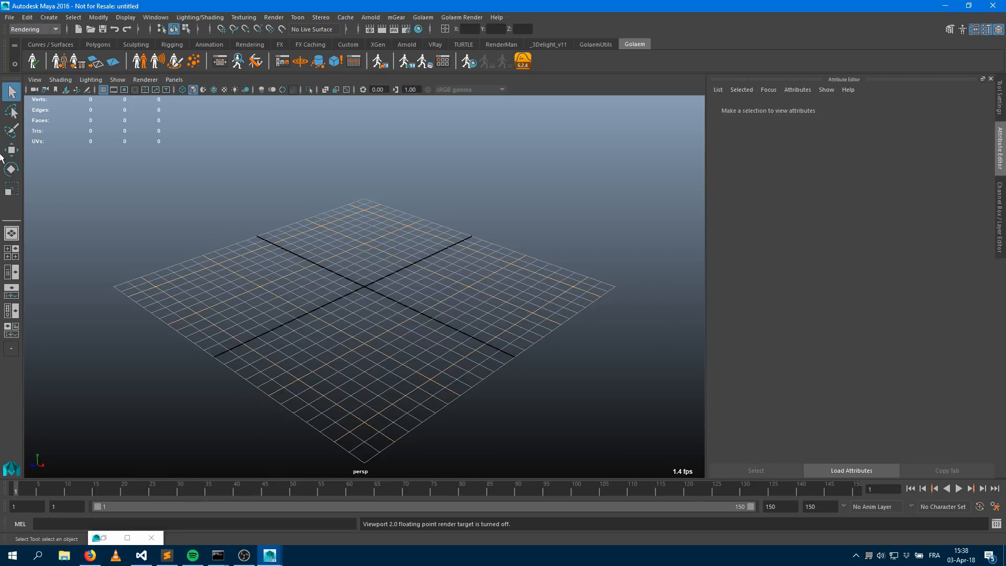
# Create a crowd entity type using the stadiumCharacter.gcha file from the project's golaem characters folder
pyautogui.click(33, 62)
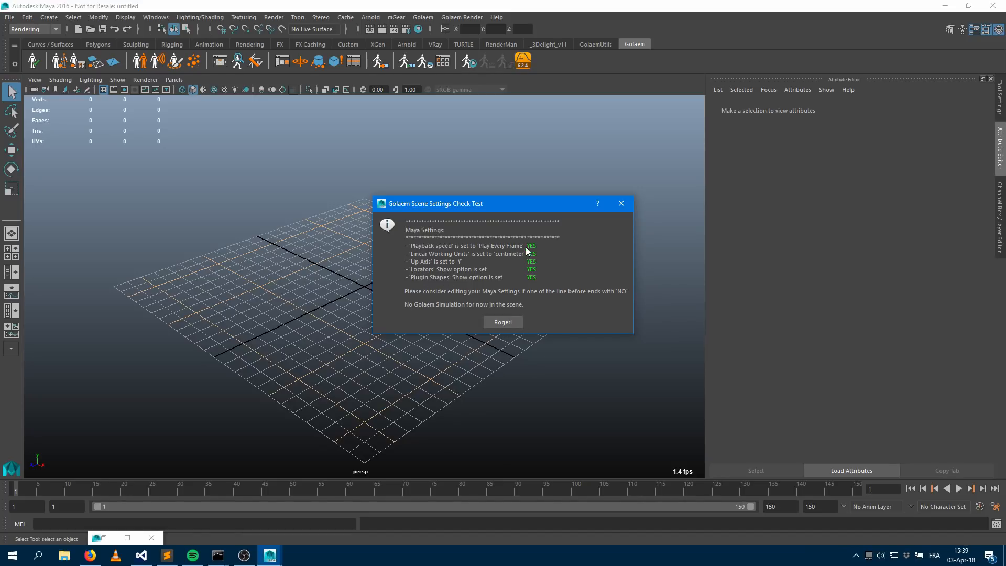
pyautogui.click(516, 321)
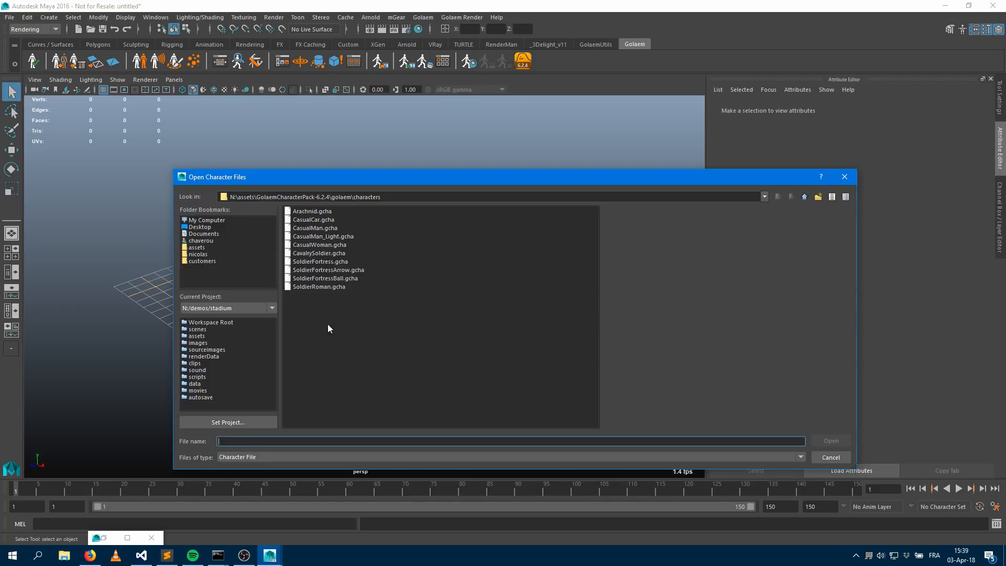
pyautogui.click(210, 323)
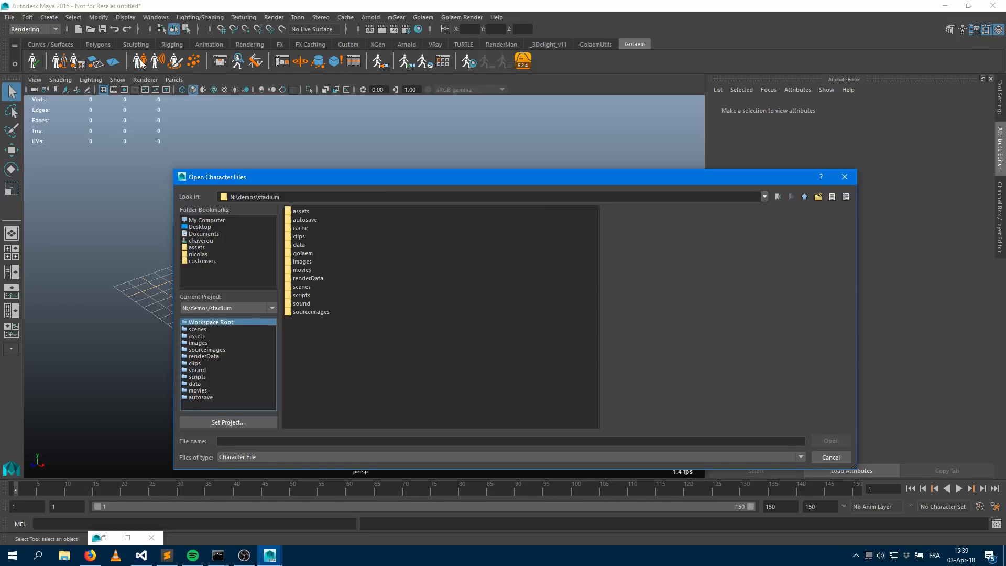
pyautogui.doubleClick(304, 253)
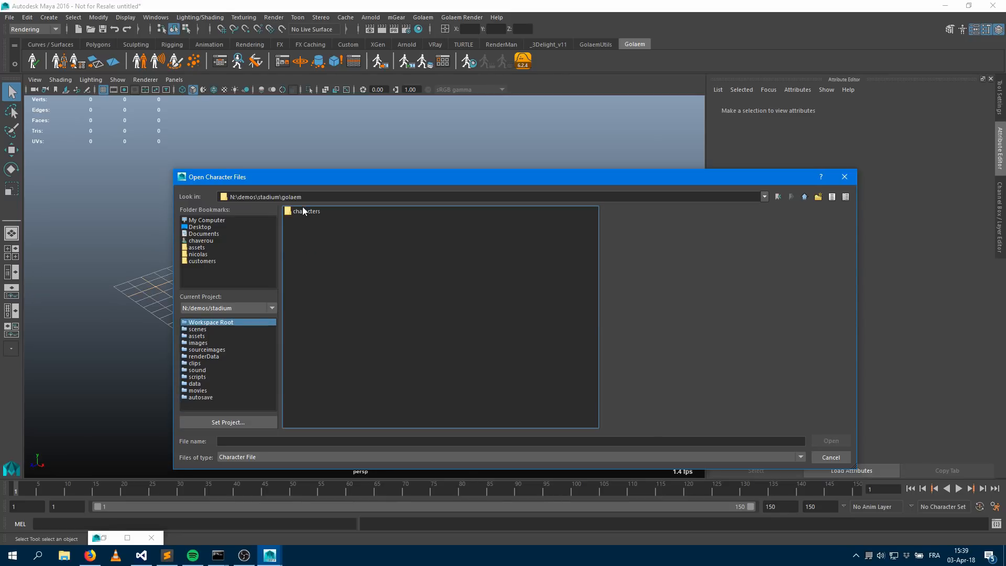
pyautogui.doubleClick(294, 211)
pyautogui.doubleClick(328, 210)
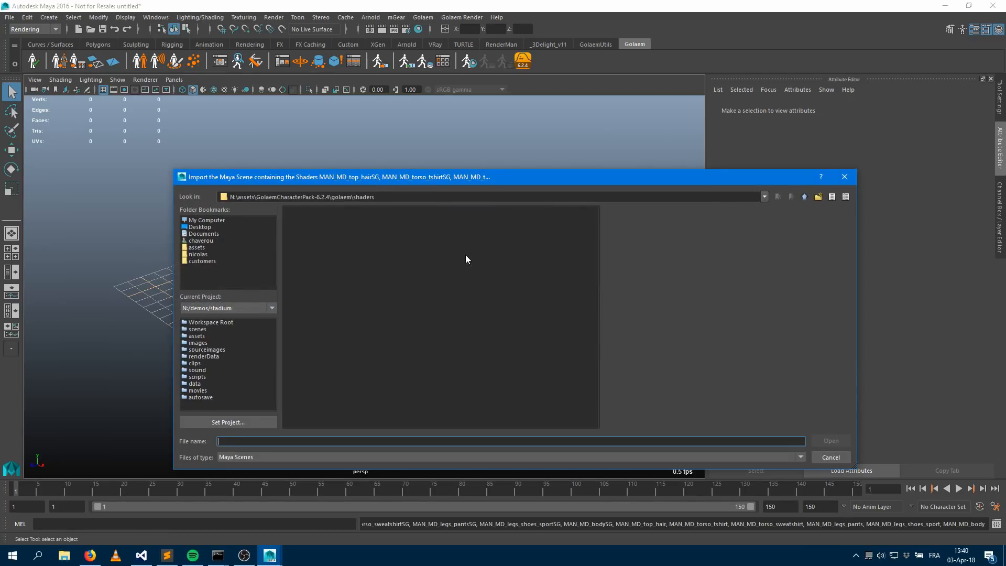
# Import the Maya scene containing the character's shaders from the project's scenes folder
pyautogui.click(205, 322)
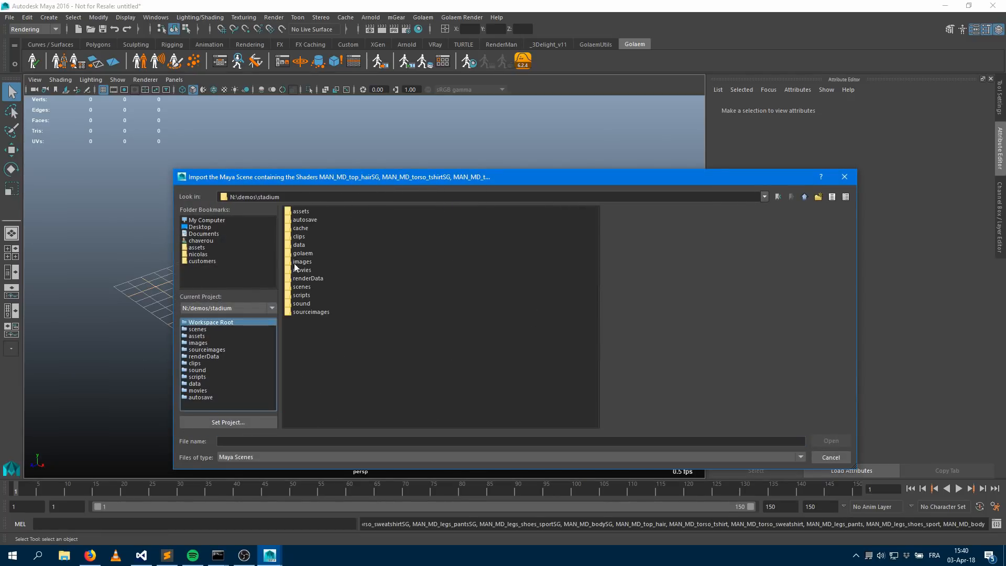
pyautogui.doubleClick(302, 287)
pyautogui.doubleClick(322, 221)
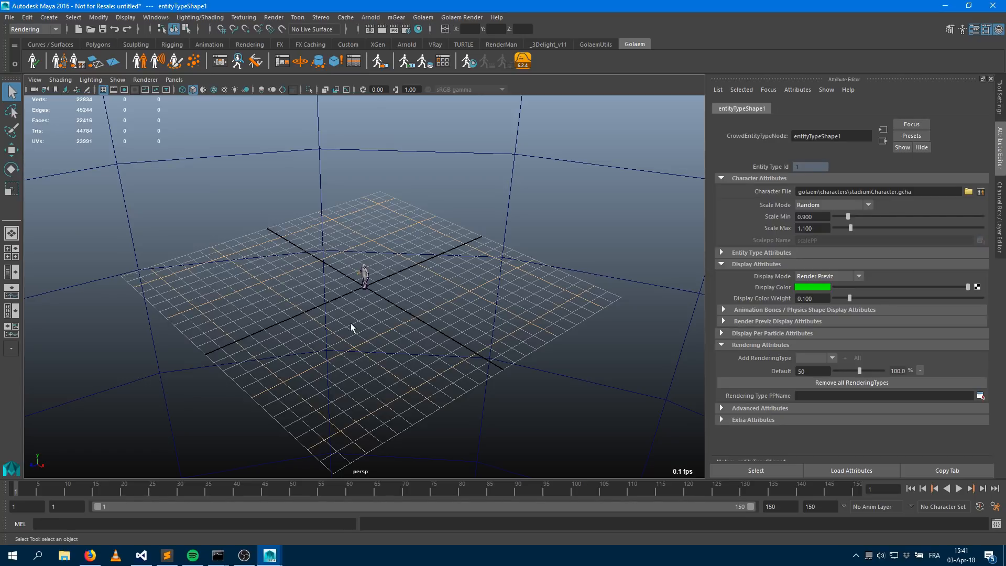
# Examine the loaded crowd character in the viewport
pyautogui.scroll(10, 385, 322)
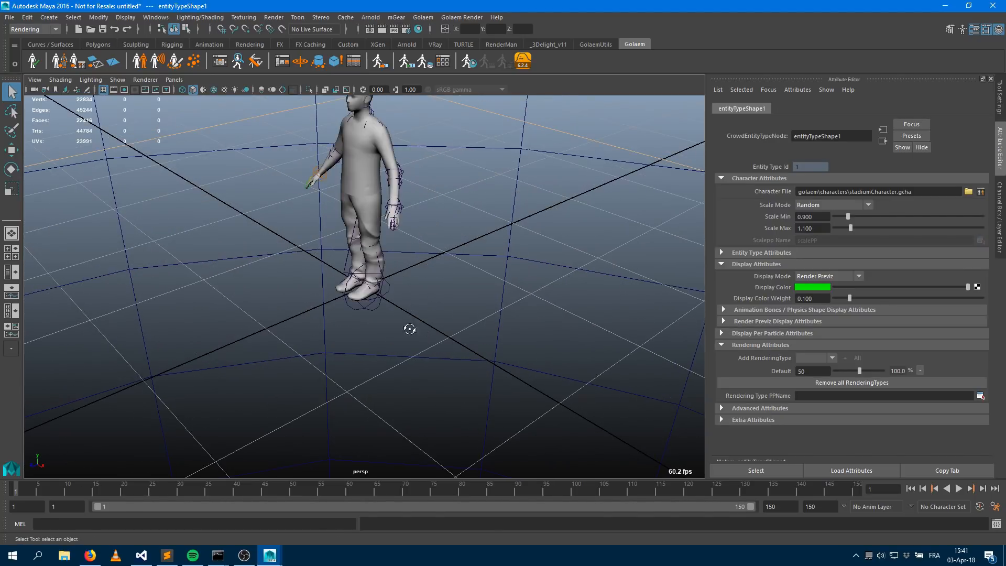
pyautogui.keyDown('alt'); pyautogui.moveTo(410, 332); pyautogui.dragTo(498, 299); pyautogui.keyUp('alt')
pyautogui.keyDown('alt'); pyautogui.moveTo(498, 298); pyautogui.dragTo(518, 332, button='middle'); pyautogui.keyUp('alt')
pyautogui.keyDown('alt'); pyautogui.moveTo(519, 332); pyautogui.dragTo(423, 286, button='right'); pyautogui.keyUp('alt')
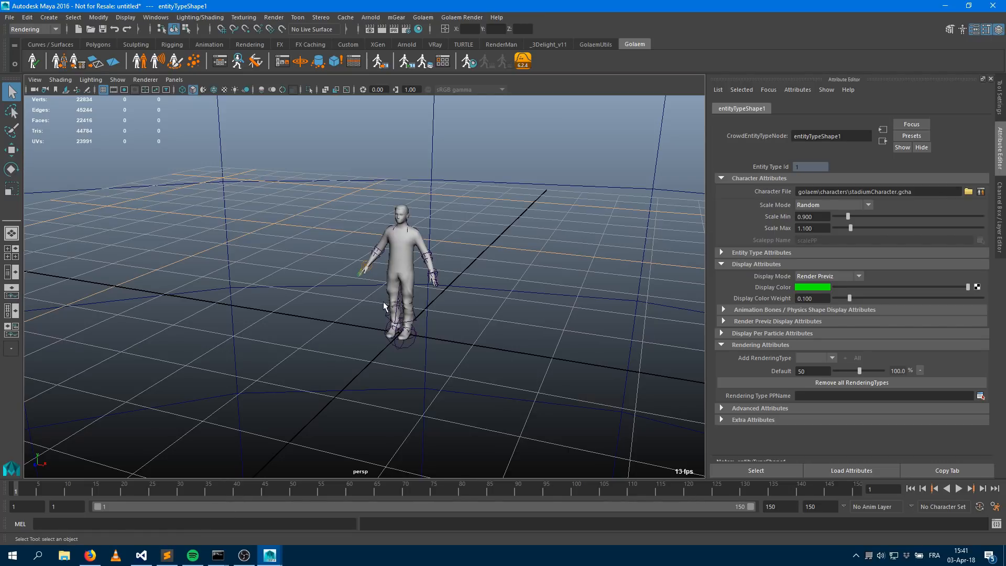
# Place a Population Tool in the scene with 224 slots, distance 1.381 and noise 0.597, and create the crowd particles
pyautogui.scroll(-3, 527, 299)
pyautogui.keyDown('alt'); pyautogui.moveTo(497, 327); pyautogui.dragTo(435, 337); pyautogui.keyUp('alt')
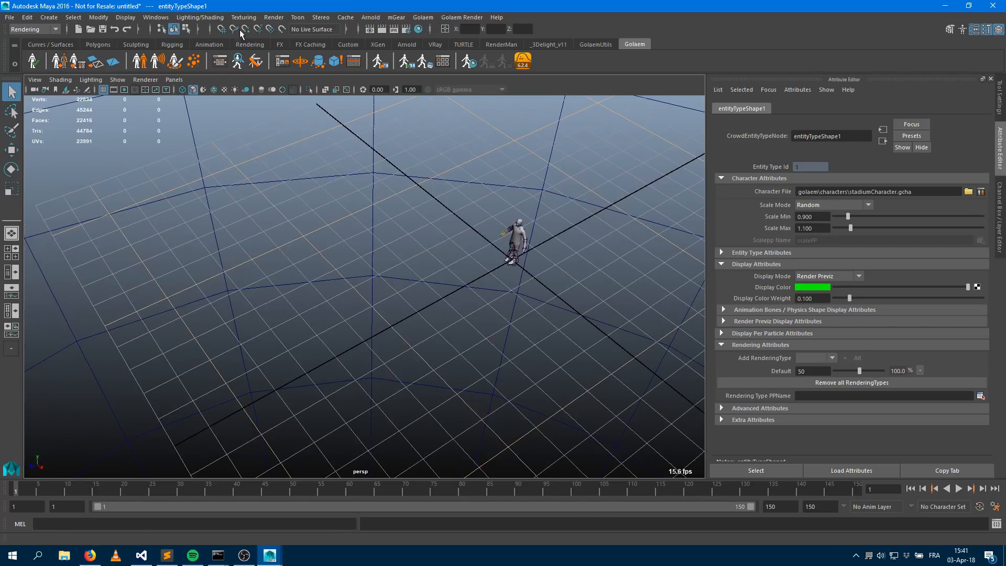
pyautogui.click(194, 61)
pyautogui.click(345, 320)
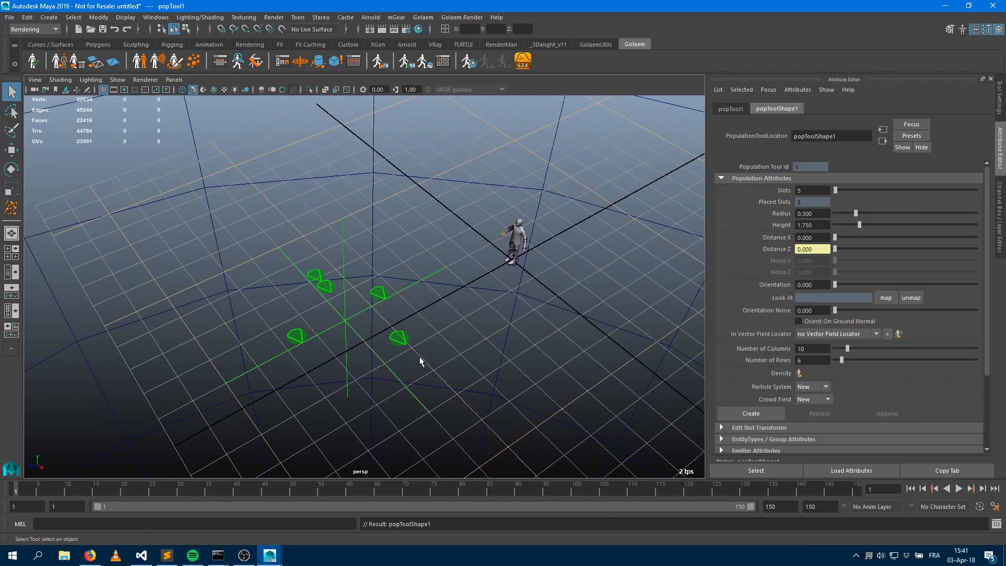
pyautogui.moveTo(836, 190); pyautogui.dragTo(866, 190)
pyautogui.moveTo(835, 237); pyautogui.dragTo(846, 261)
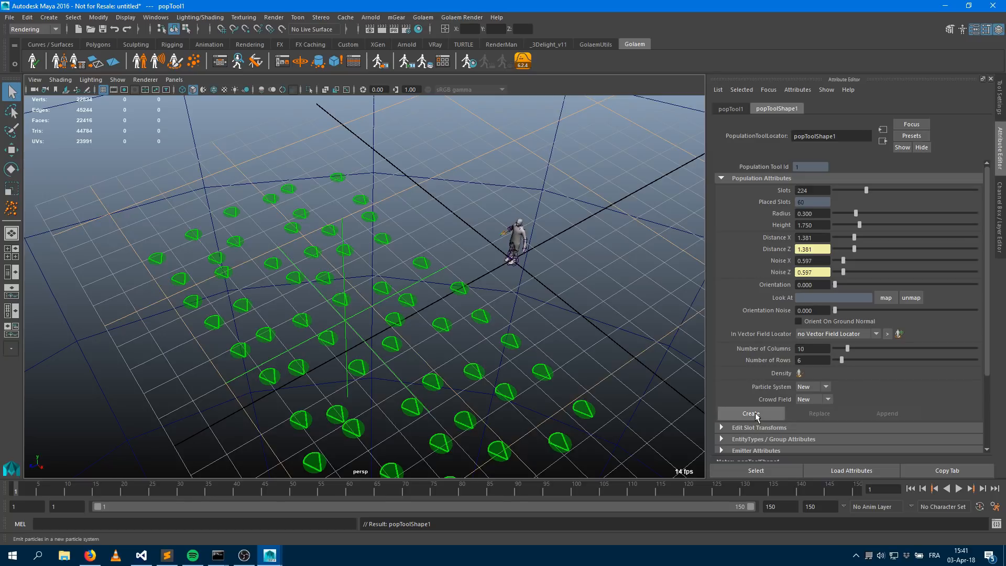
pyautogui.click(755, 413)
# Advance to frame 2 to spawn the crowd entities and display them with textures
pyautogui.click(943, 492)
pyautogui.keyDown('alt'); pyautogui.moveTo(461, 348); pyautogui.dragTo(405, 345); pyautogui.keyUp('alt')
pyautogui.keyDown('alt'); pyautogui.moveTo(476, 368); pyautogui.dragTo(392, 336); pyautogui.keyUp('alt')
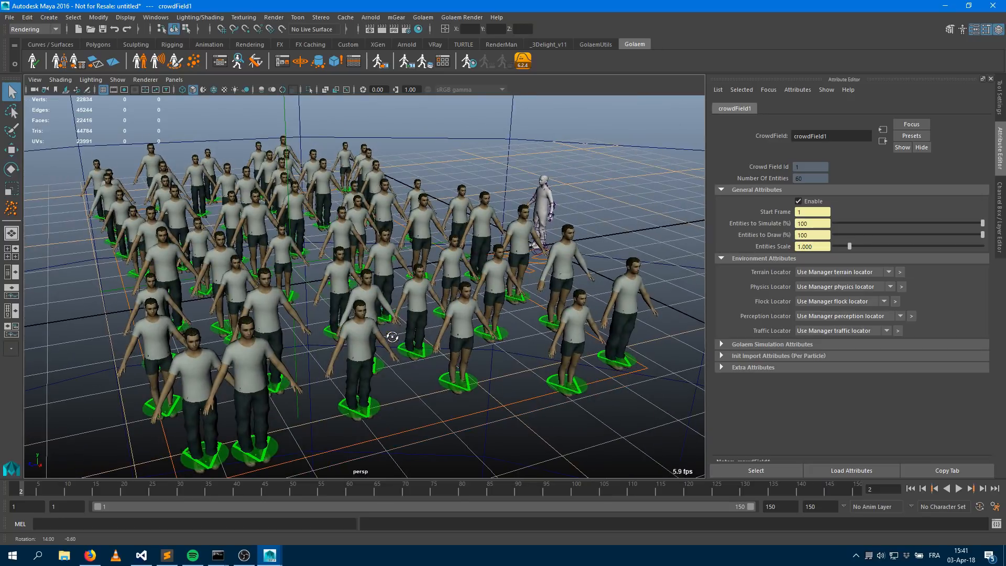
pyautogui.press('6')
pyautogui.keyDown('alt'); pyautogui.moveTo(454, 336); pyautogui.dragTo(440, 336); pyautogui.keyUp('alt')
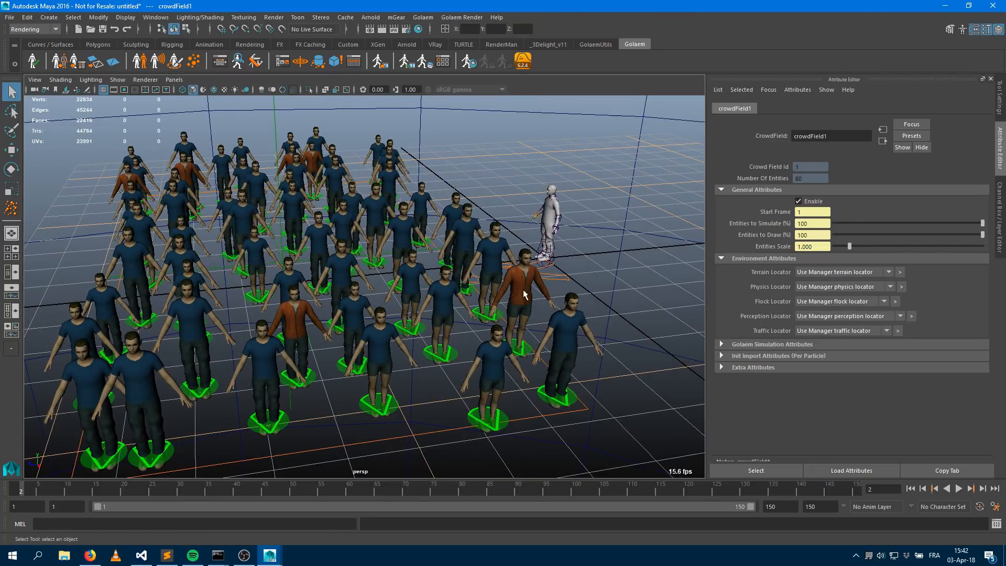
pyautogui.keyDown('alt'); pyautogui.moveTo(293, 368); pyautogui.dragTo(414, 362); pyautogui.keyUp('alt')
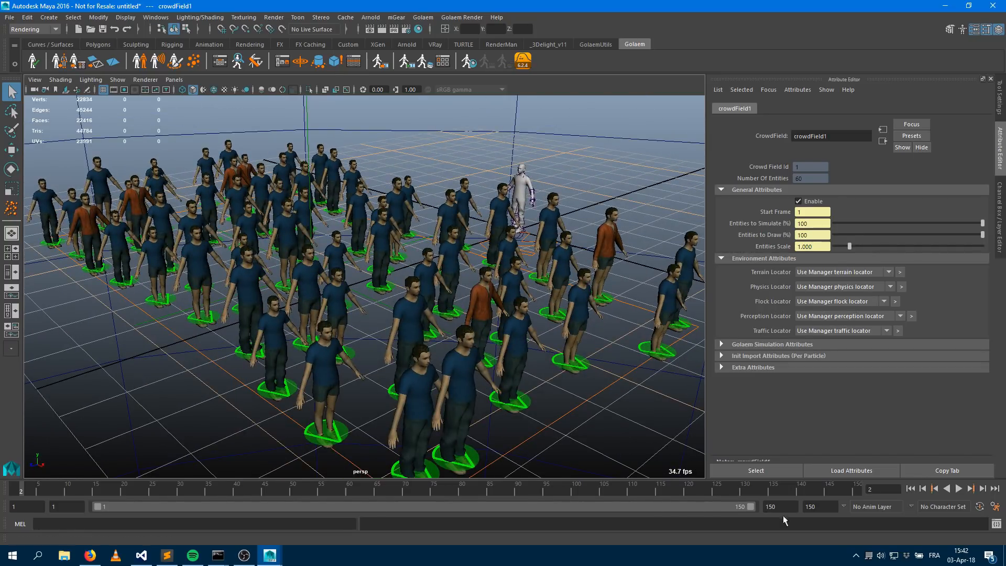
pyautogui.keyDown('alt'); pyautogui.moveTo(491, 368); pyautogui.dragTo(493, 368, button='middle'); pyautogui.keyUp('alt')
pyautogui.scroll(-2, 484, 354)
pyautogui.keyDown('alt'); pyautogui.moveTo(473, 362); pyautogui.dragTo(448, 368); pyautogui.keyUp('alt')
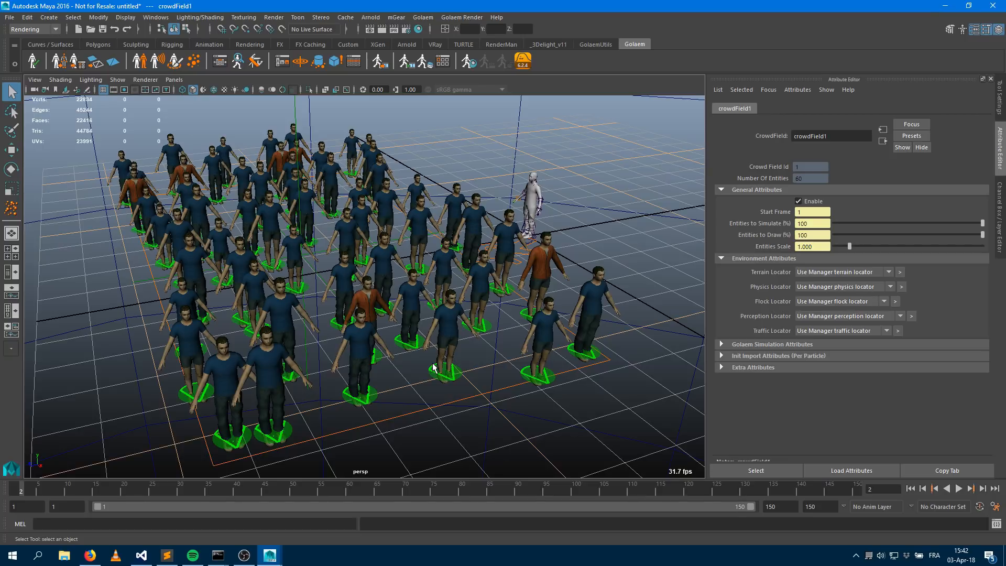
# Set the playback end frame to 50
pyautogui.moveTo(778, 506); pyautogui.dragTo(728, 507)
pyautogui.write('50')
pyautogui.press('Return')
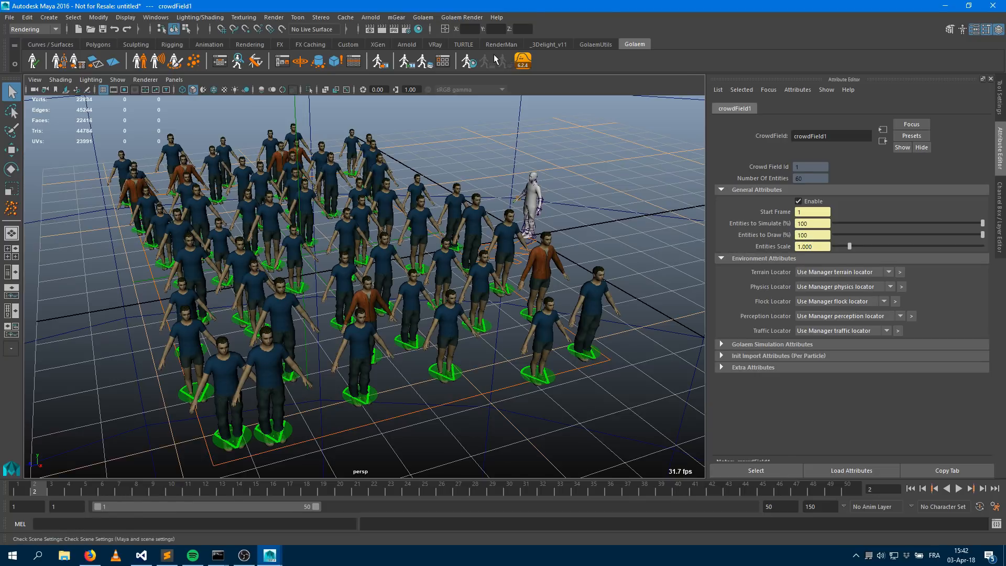
# Save the scene as lookdevScene in the project's scenes folder
pyautogui.hotkey('ctrl', 's')
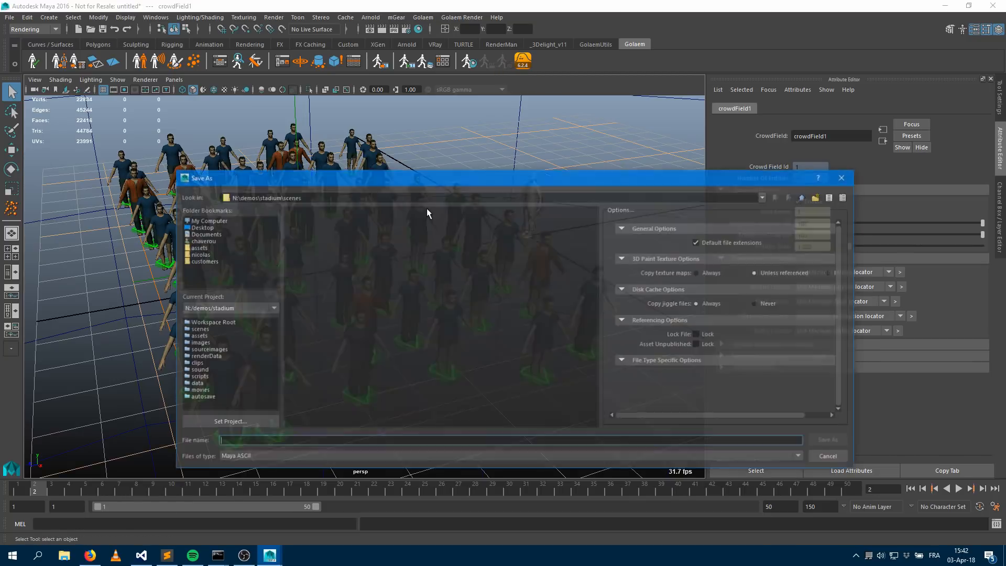
pyautogui.write('l')
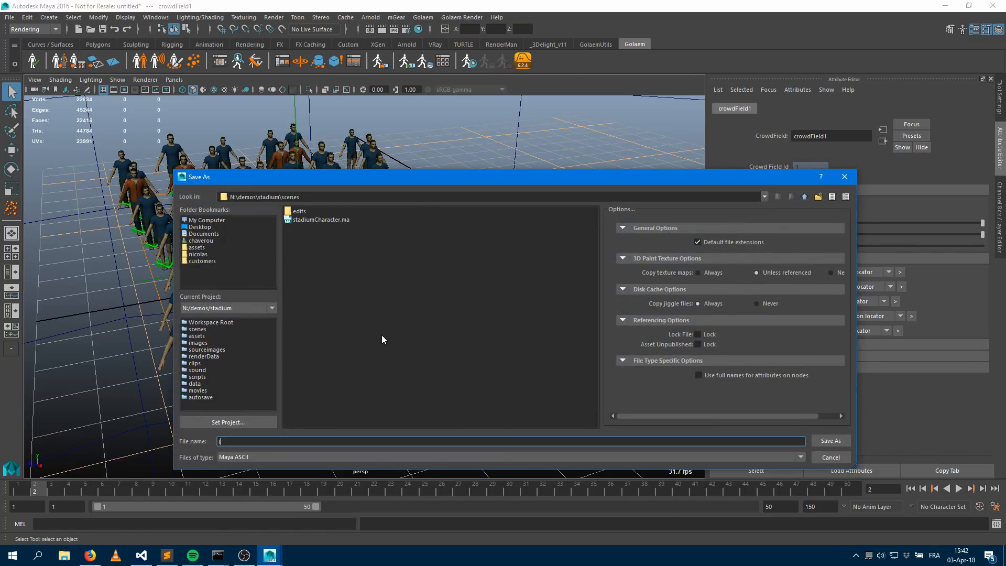
pyautogui.write('ookAtLocator')
pyautogui.press('Return')
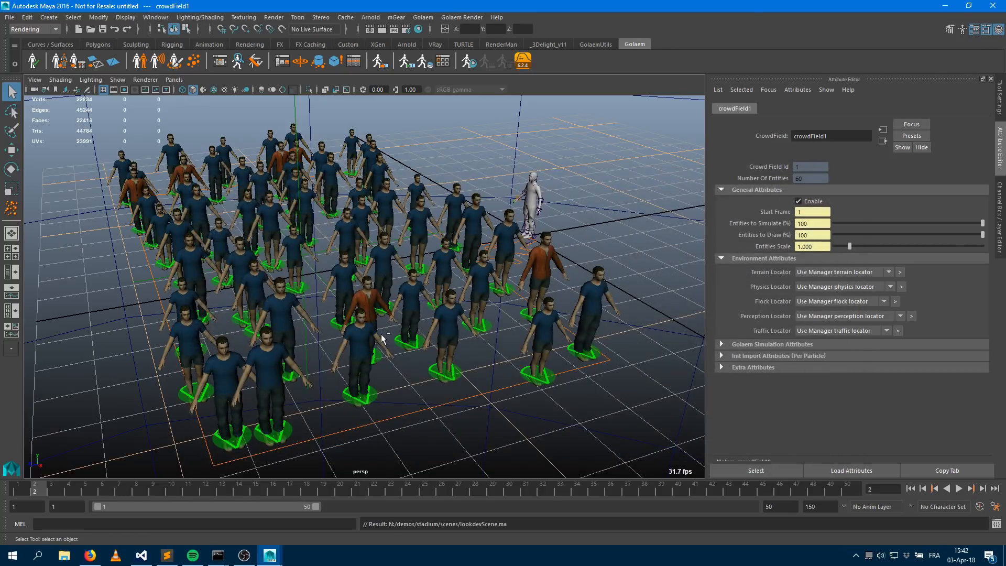
# Export the crowdField1 simulation cache for frames 1 to 50 with the Golaem Simulation Exporter
pyautogui.click(388, 63)
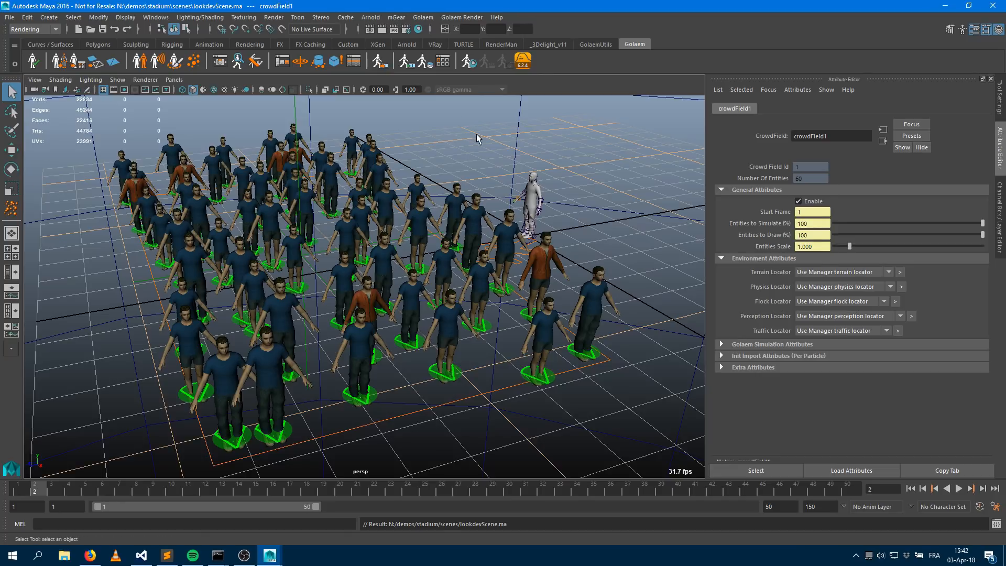
pyautogui.click(797, 370)
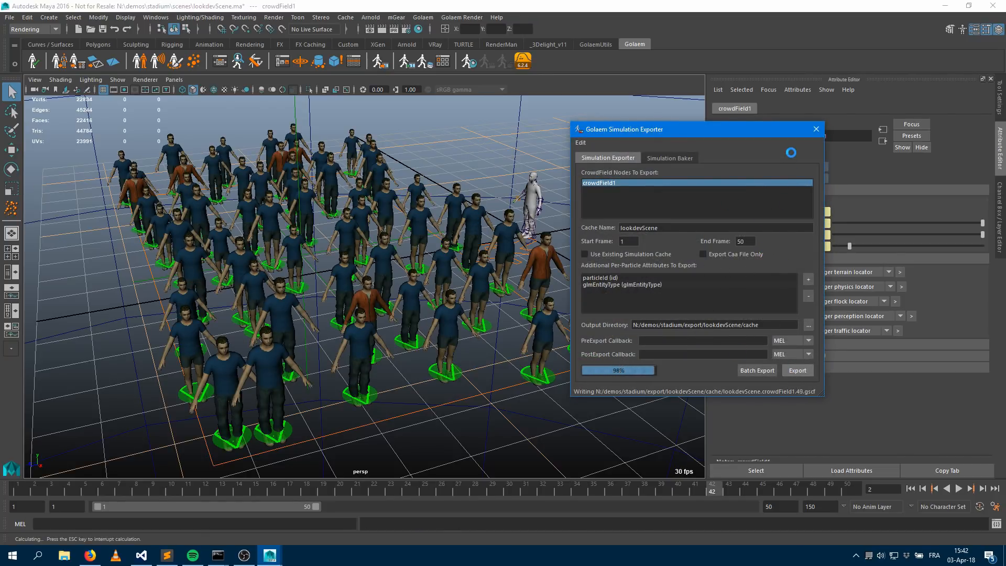
pyautogui.click(816, 129)
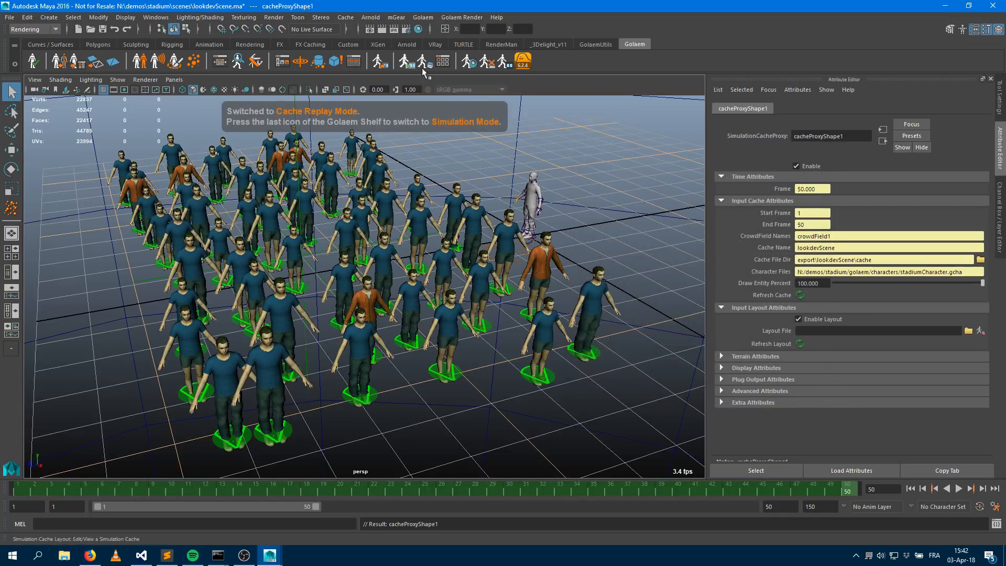
# Run the Golaem render settings check, dismiss it, and switch the current renderer to Arnold Renderer
pyautogui.click(487, 67)
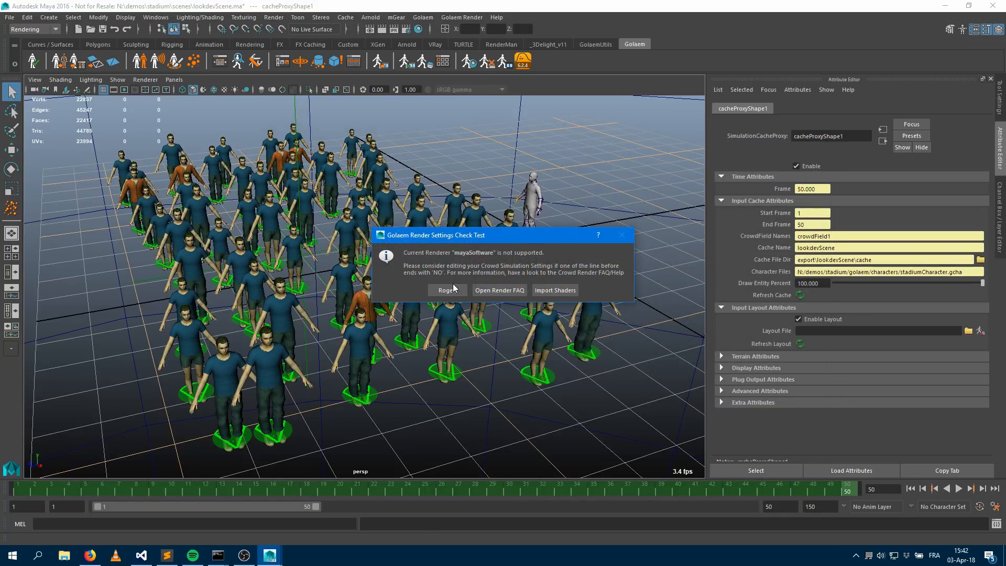
pyautogui.click(453, 287)
pyautogui.click(273, 17)
pyautogui.moveTo(302, 55)
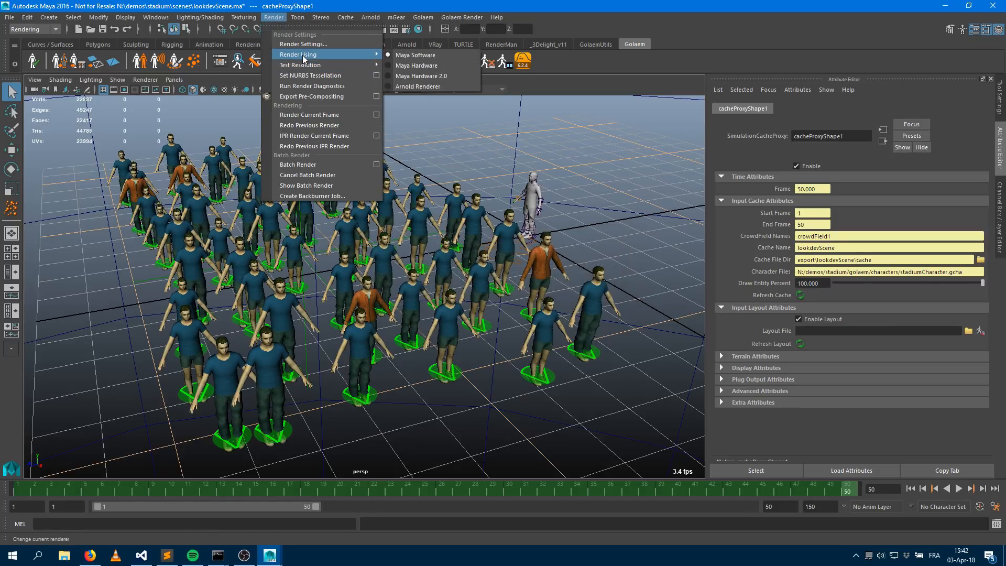
pyautogui.click(417, 86)
# Rerun the Golaem render settings check and close the report
pyautogui.click(491, 66)
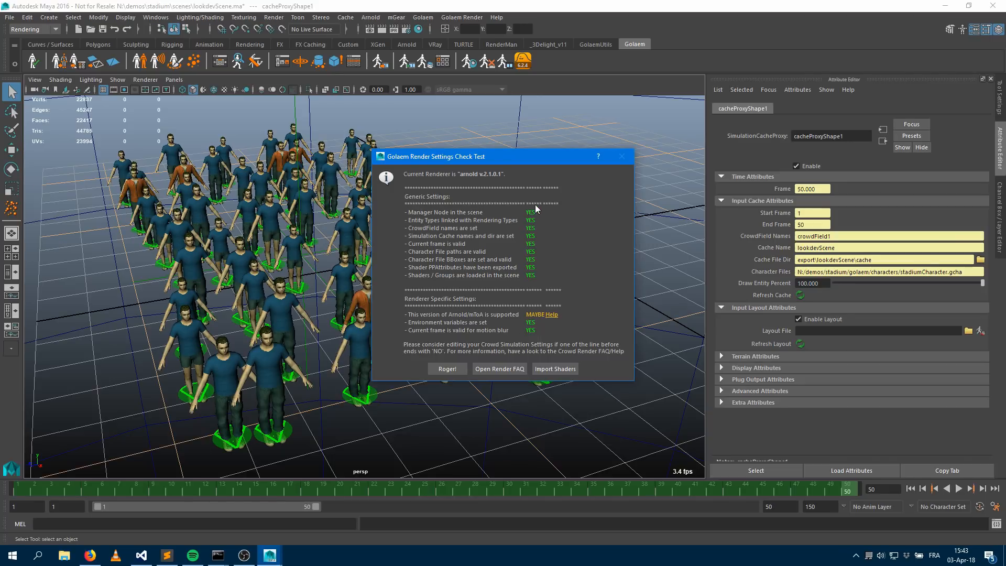
pyautogui.click(447, 369)
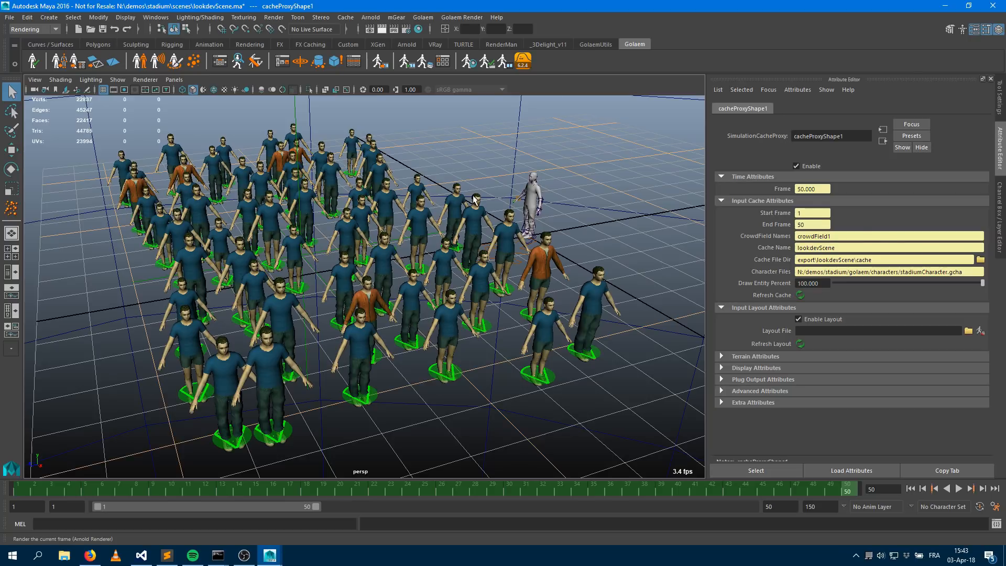